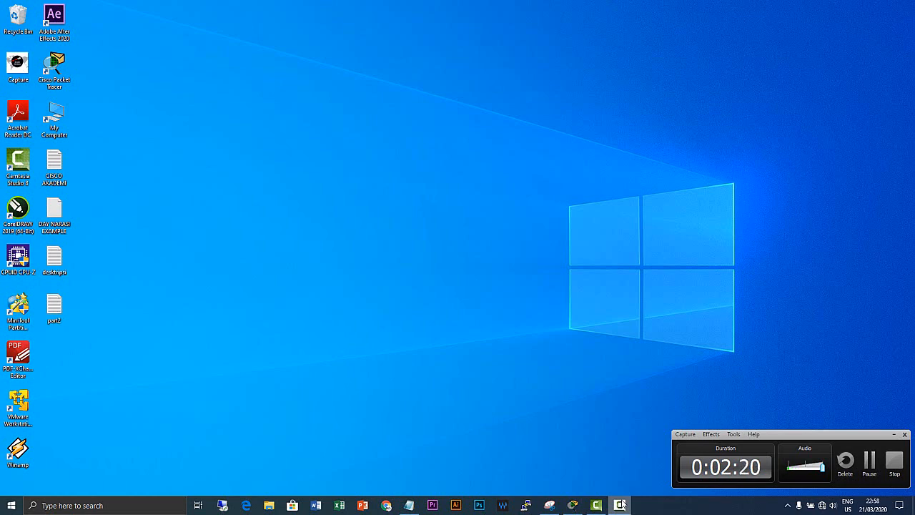
- Open the Notepad notes and review the RIP v2 overview points, including the metric, hop limit, load balancing and periodic updates
click(409, 506)
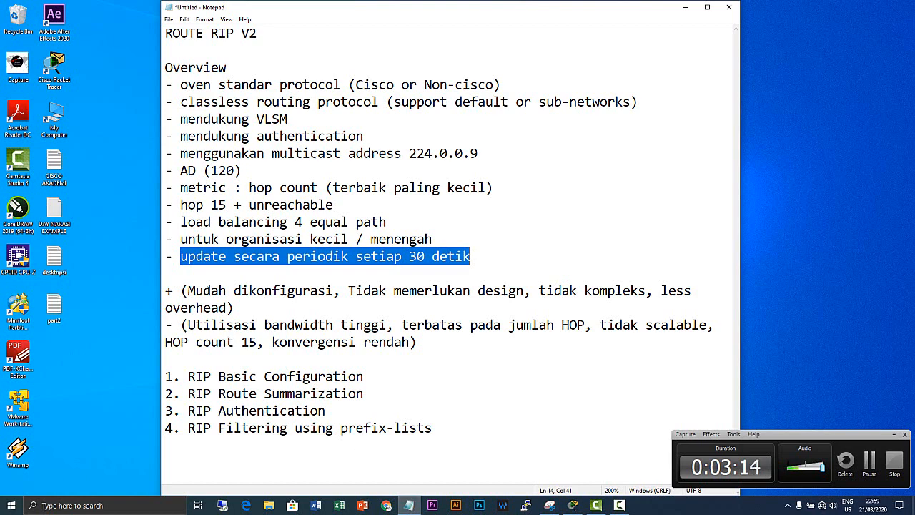
drag(166, 34, 295, 41)
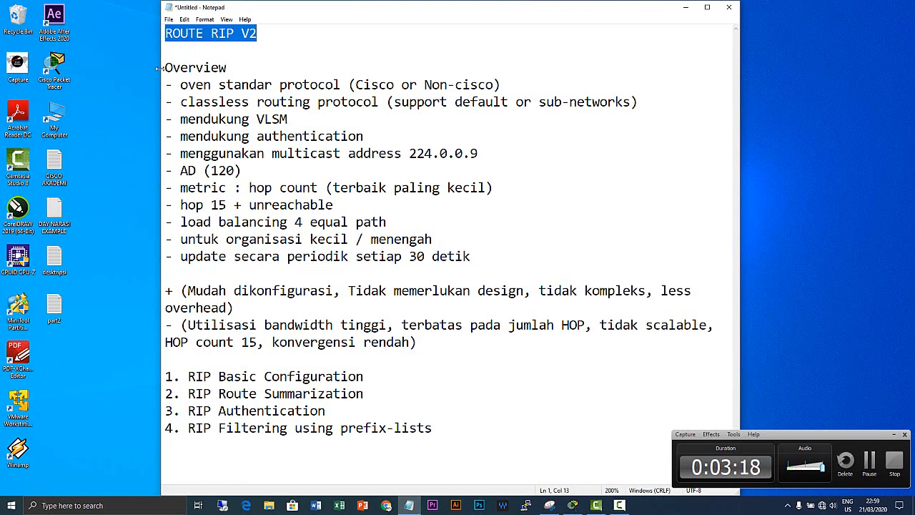
drag(166, 68, 244, 309)
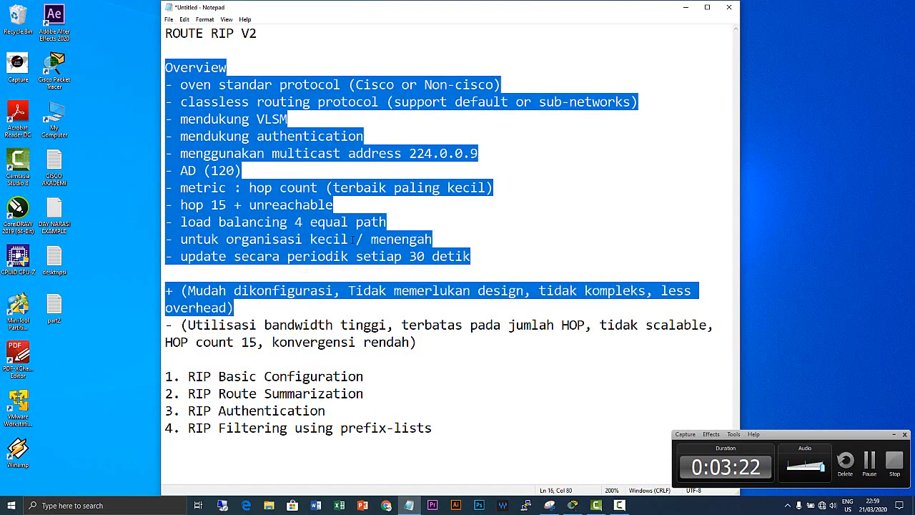
drag(352, 239, 367, 305)
drag(251, 172, 166, 204)
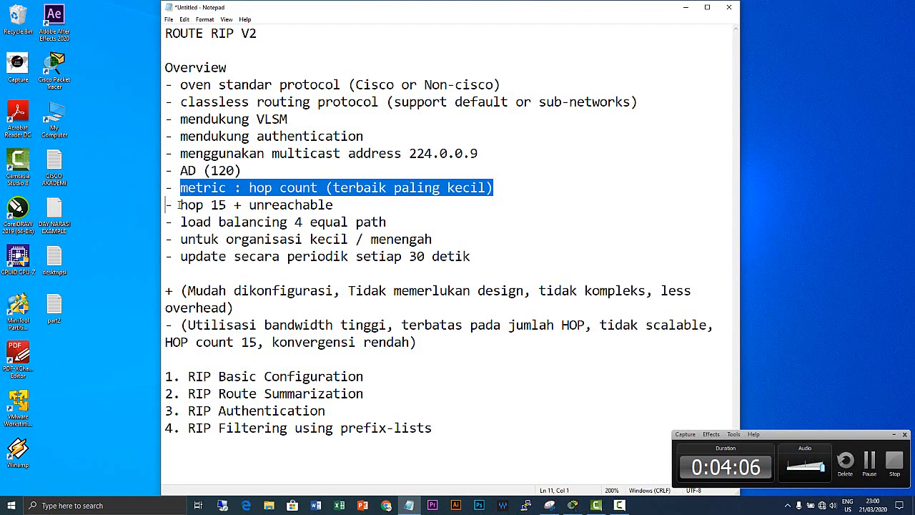
drag(178, 205, 243, 205)
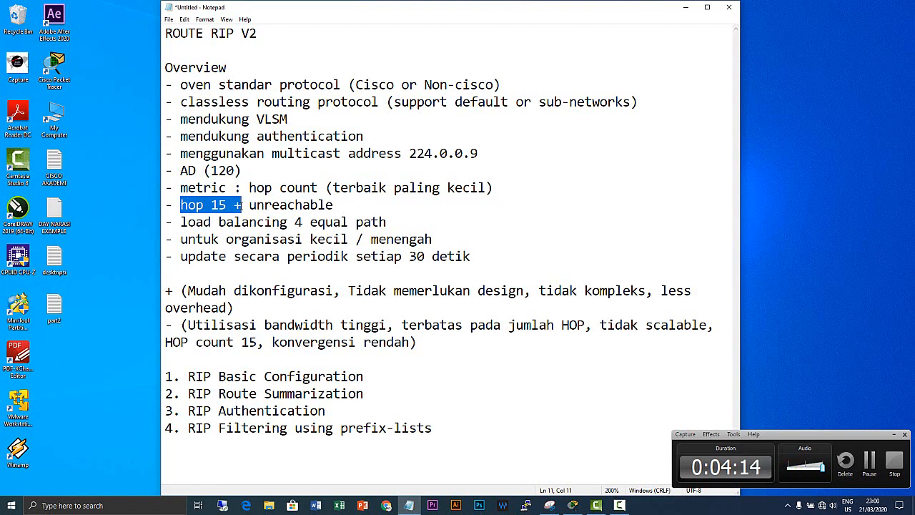
drag(249, 206, 347, 204)
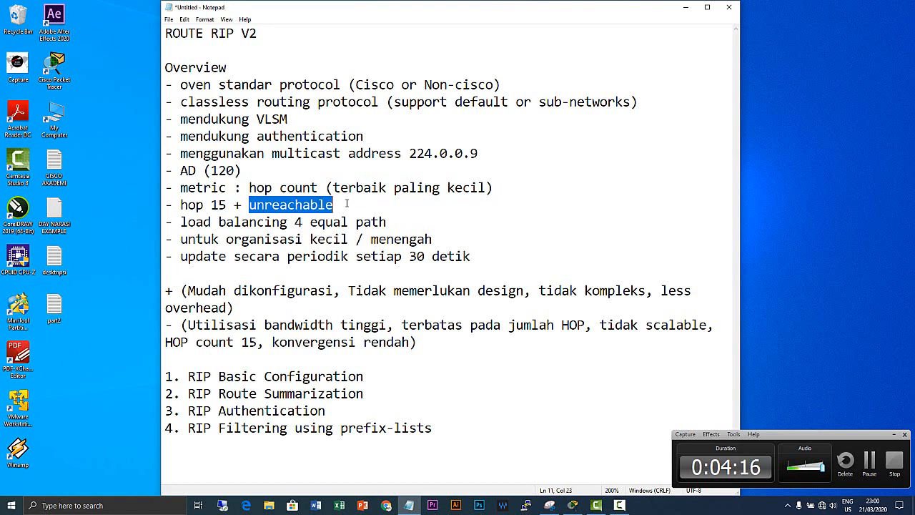
drag(188, 222, 391, 223)
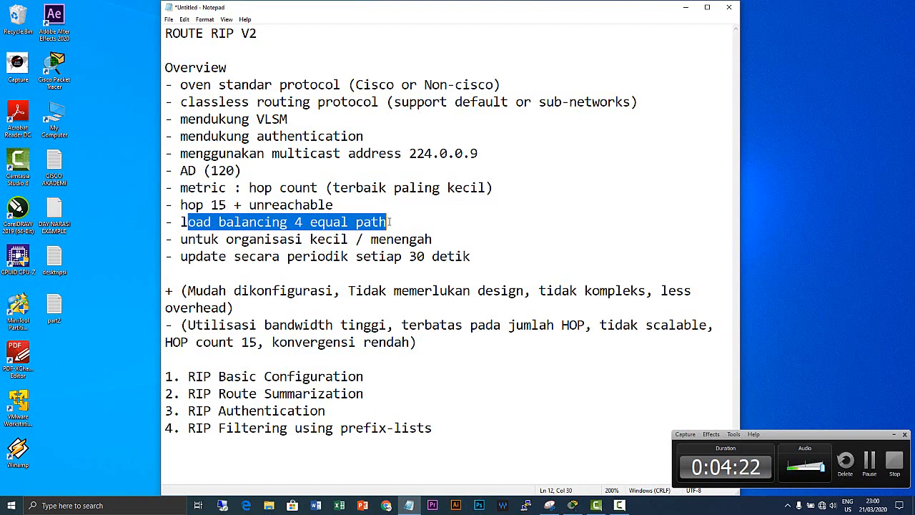
click(181, 239)
drag(284, 239, 438, 236)
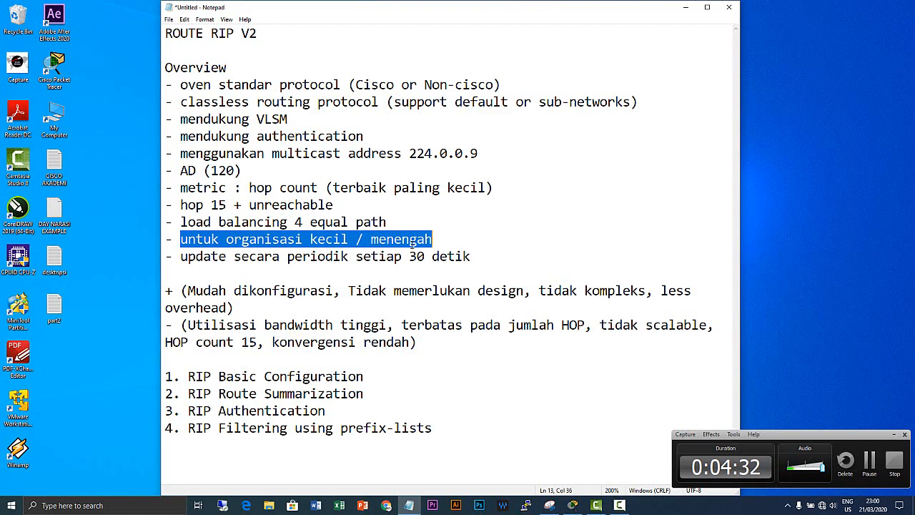
click(410, 254)
drag(410, 254, 548, 258)
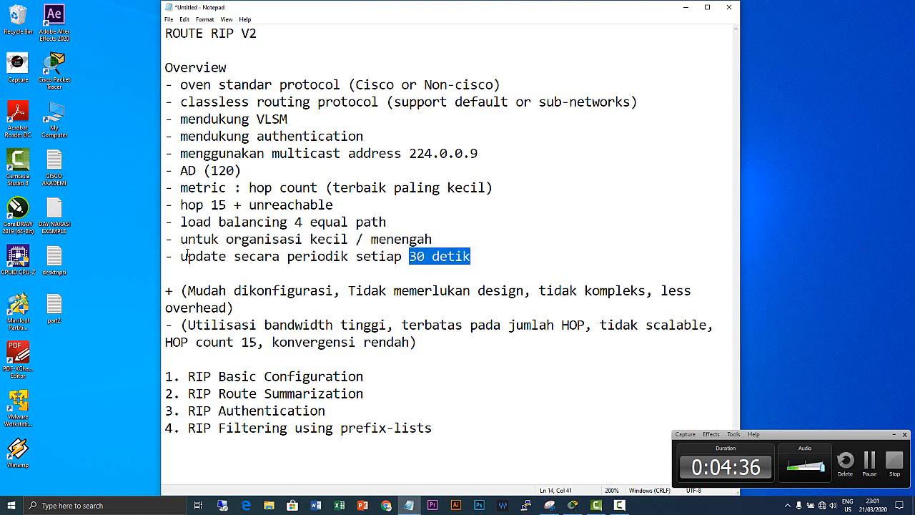
drag(187, 256, 470, 256)
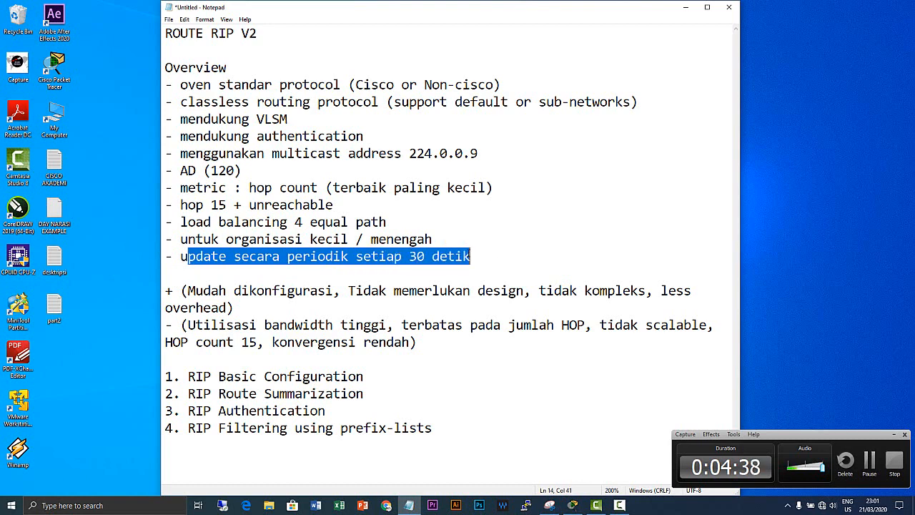
- Review the notes on RIP's advantages and disadvantages and the numbered list of RIP configuration topics
click(263, 294)
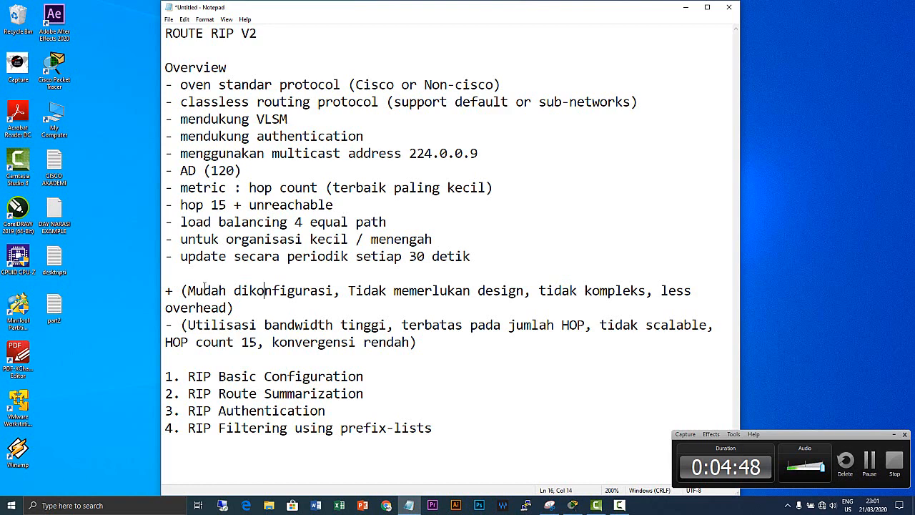
drag(188, 290, 653, 291)
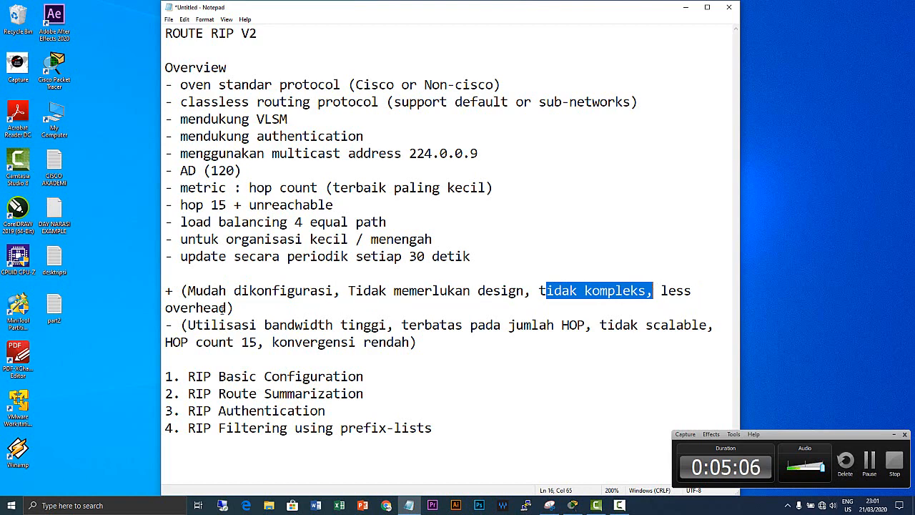
drag(218, 325, 386, 326)
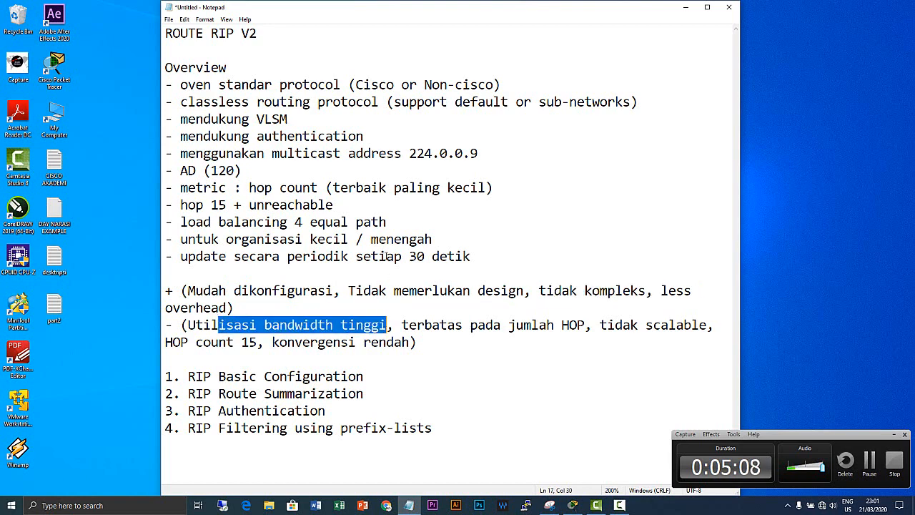
drag(362, 256, 482, 258)
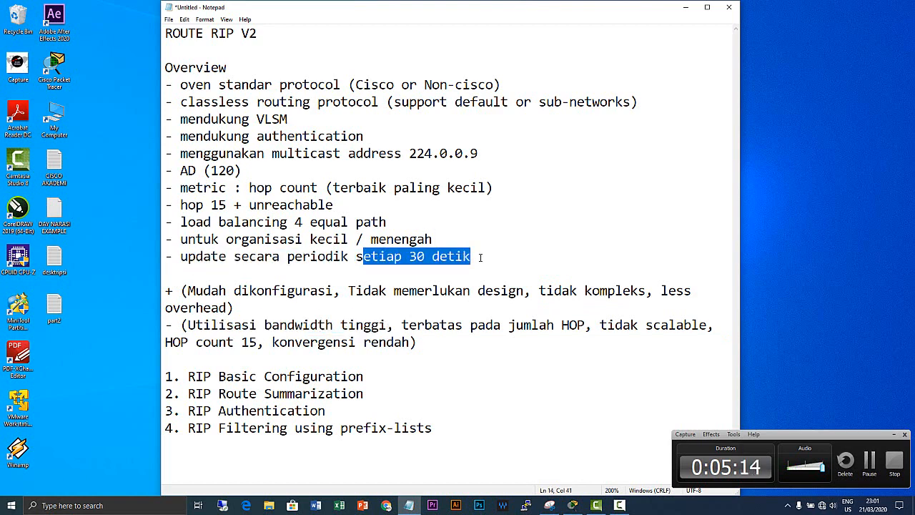
drag(409, 326, 585, 328)
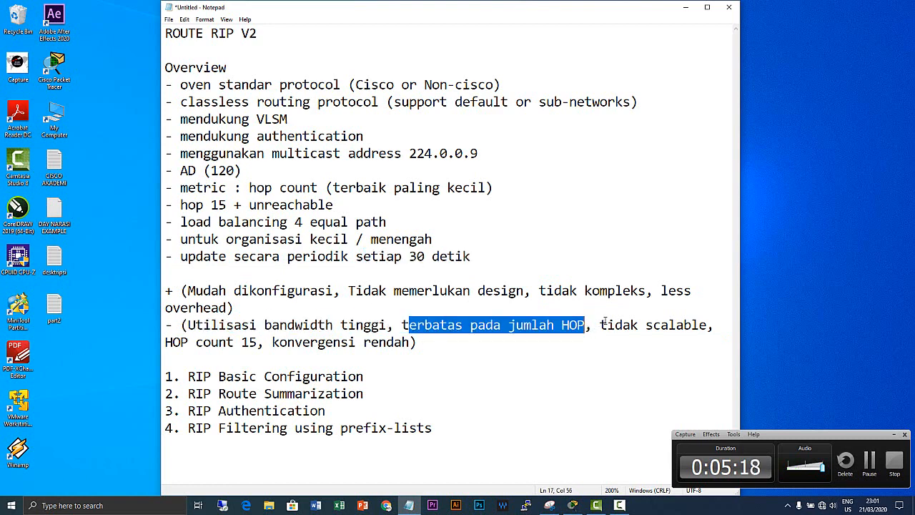
click(605, 324)
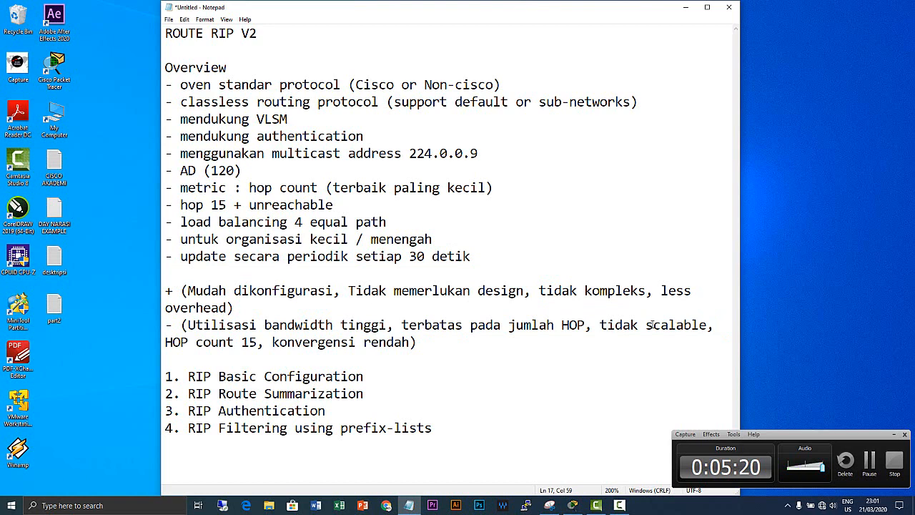
drag(601, 325, 710, 326)
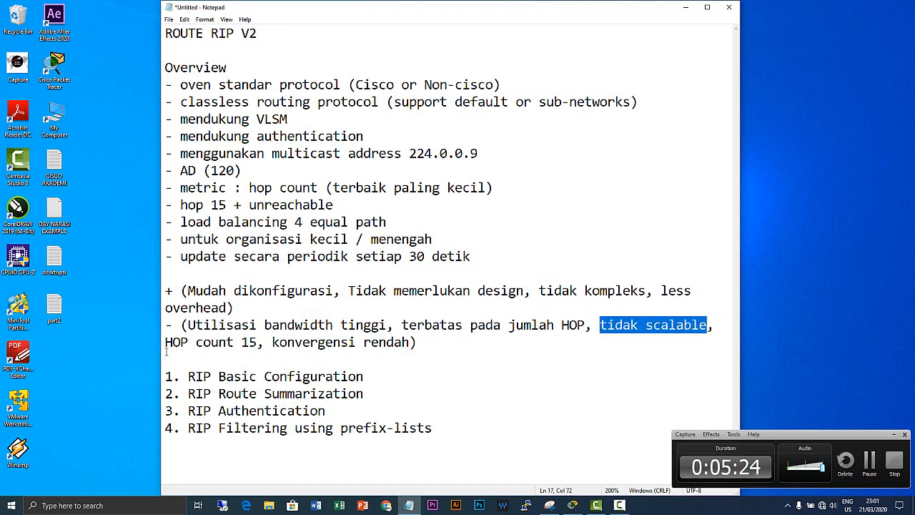
drag(165, 342, 528, 347)
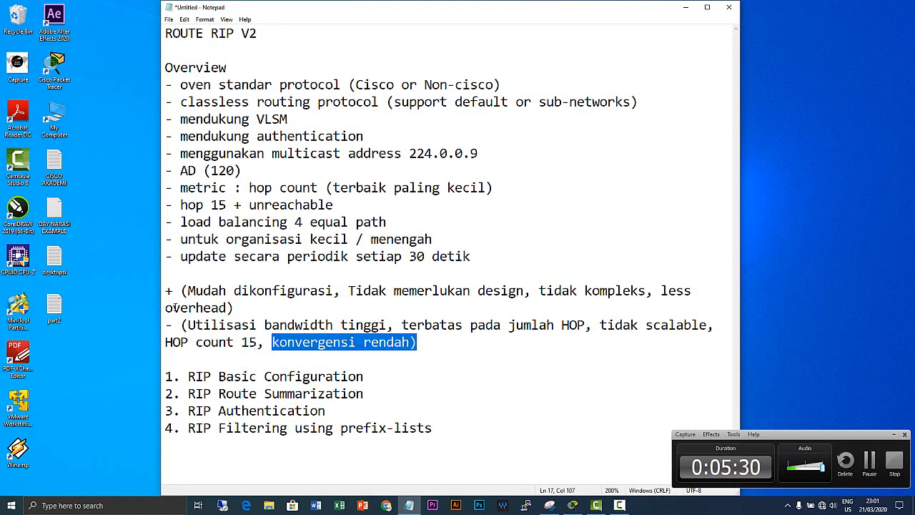
drag(168, 290, 424, 350)
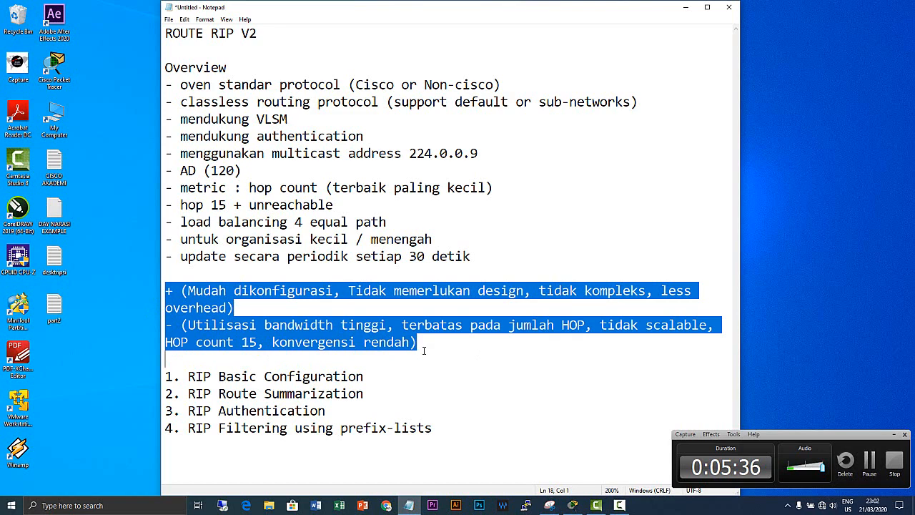
click(358, 373)
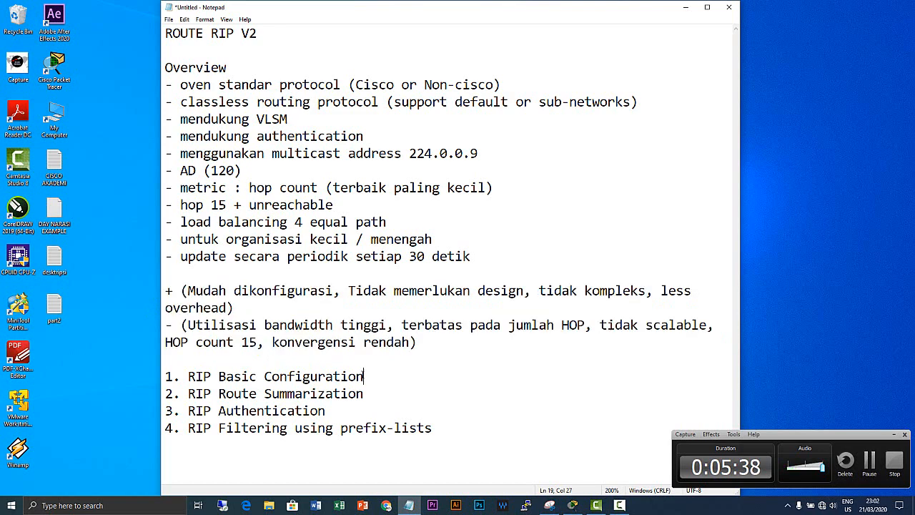
drag(164, 375, 433, 428)
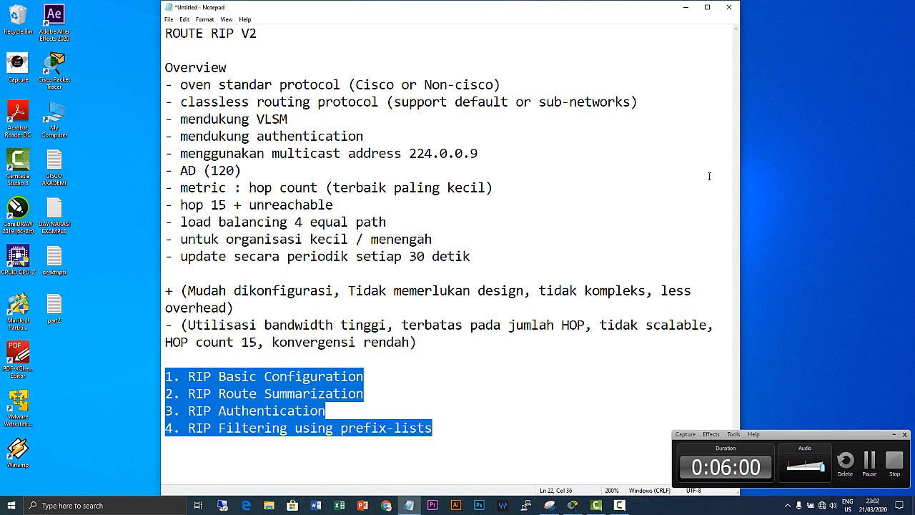
click(731, 187)
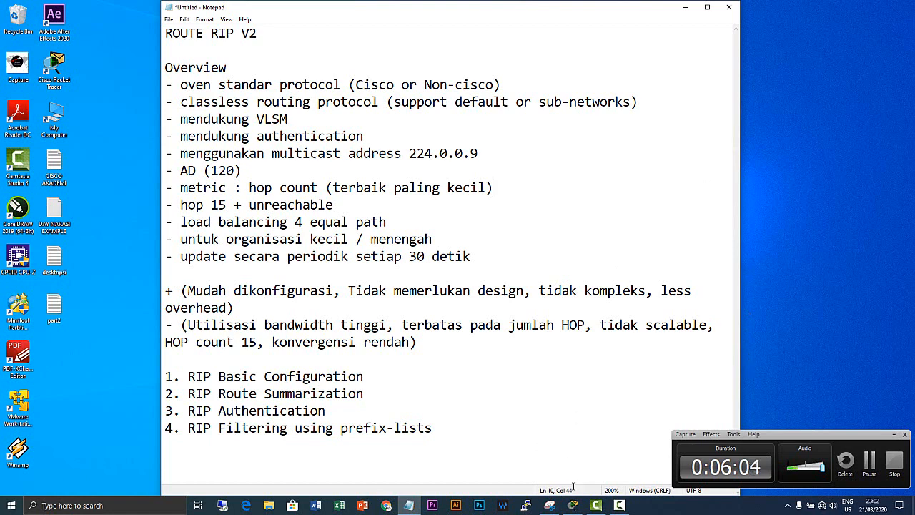
- Switch to Cisco Packet Tracer and add a laptop to the workspace below Router0
mouse_move(573, 504)
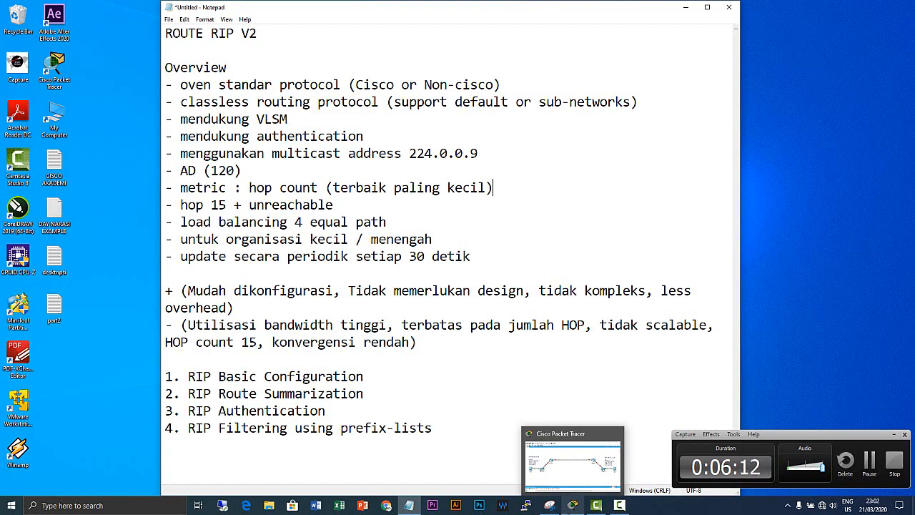
click(571, 505)
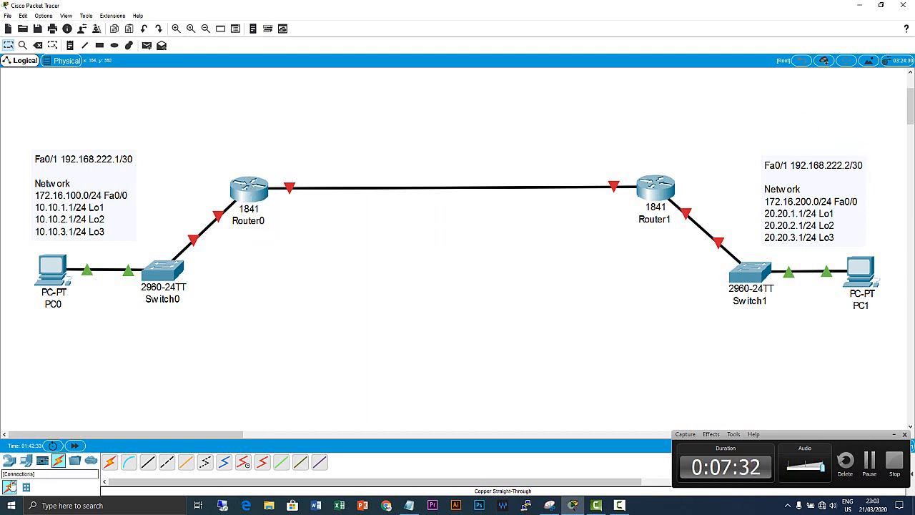
click(13, 462)
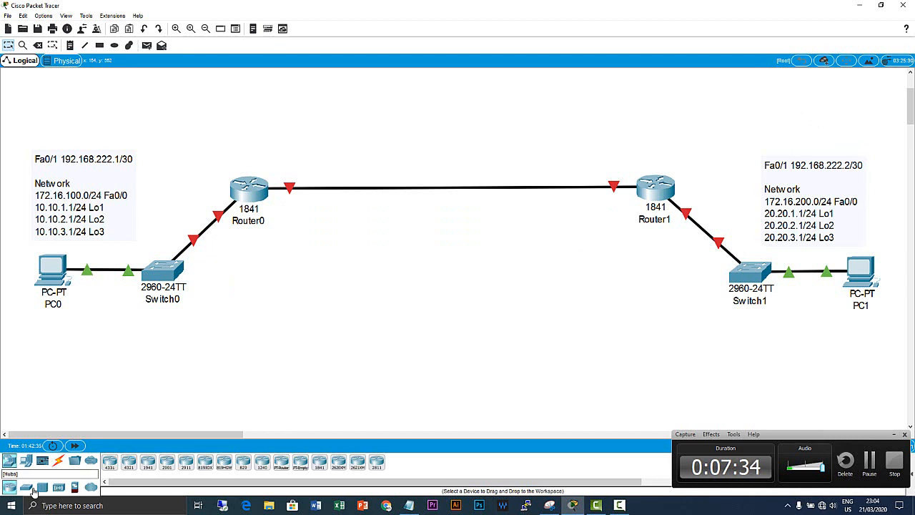
click(25, 462)
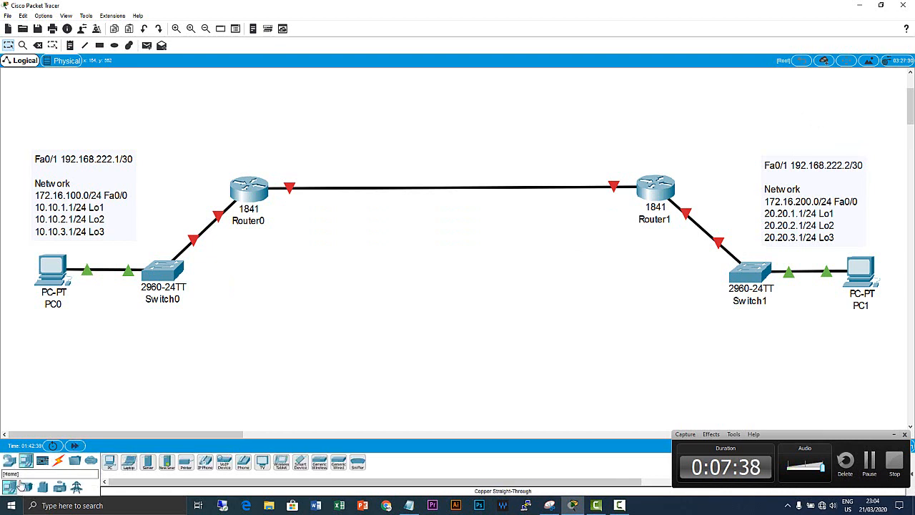
drag(128, 466, 230, 410)
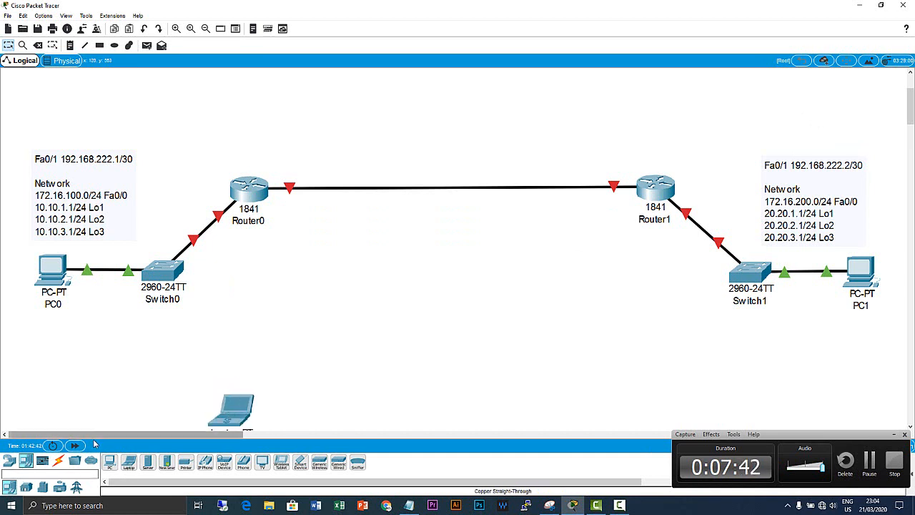
- Connect the laptop's RS 232 port to Router0's Console port with a console cable and move the laptop midway between the routers
click(59, 461)
click(128, 462)
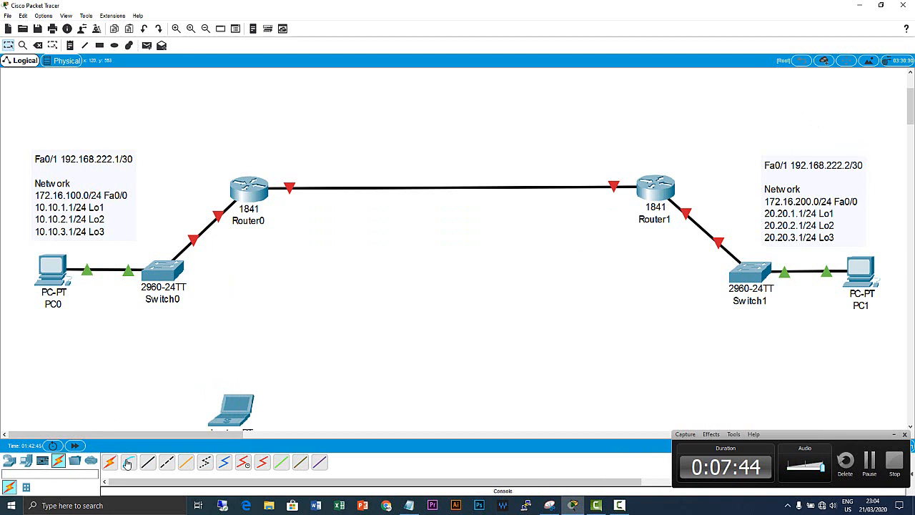
click(240, 409)
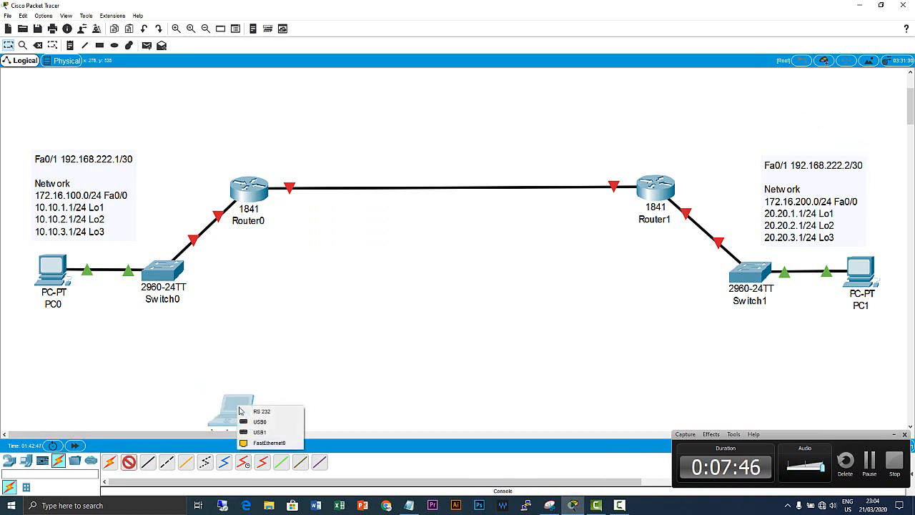
click(253, 413)
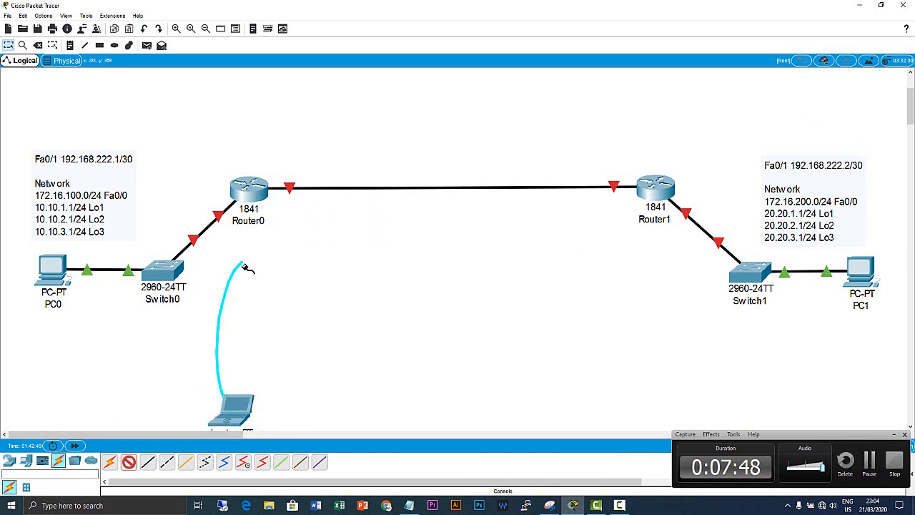
click(244, 194)
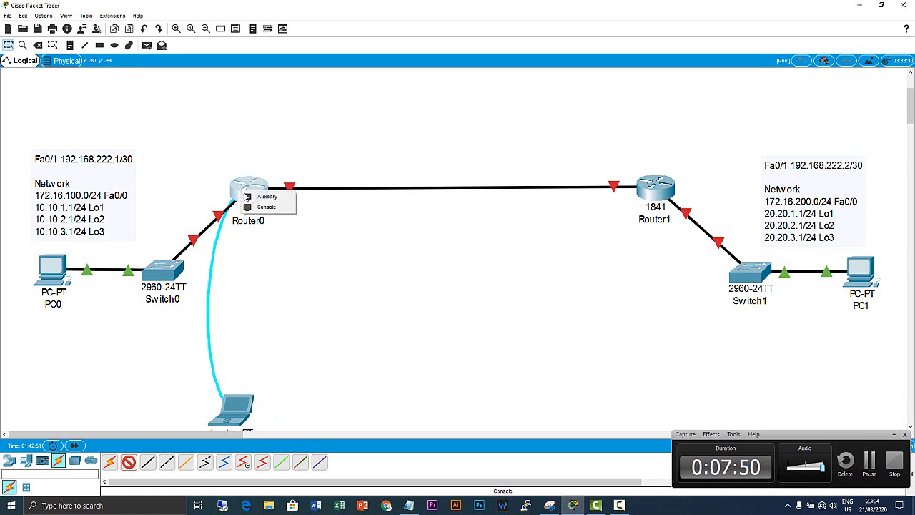
click(258, 207)
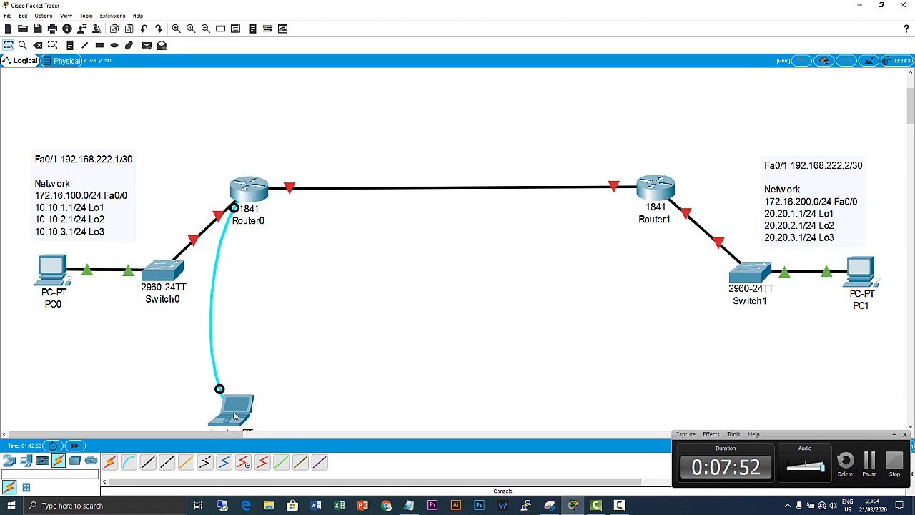
drag(235, 415, 438, 345)
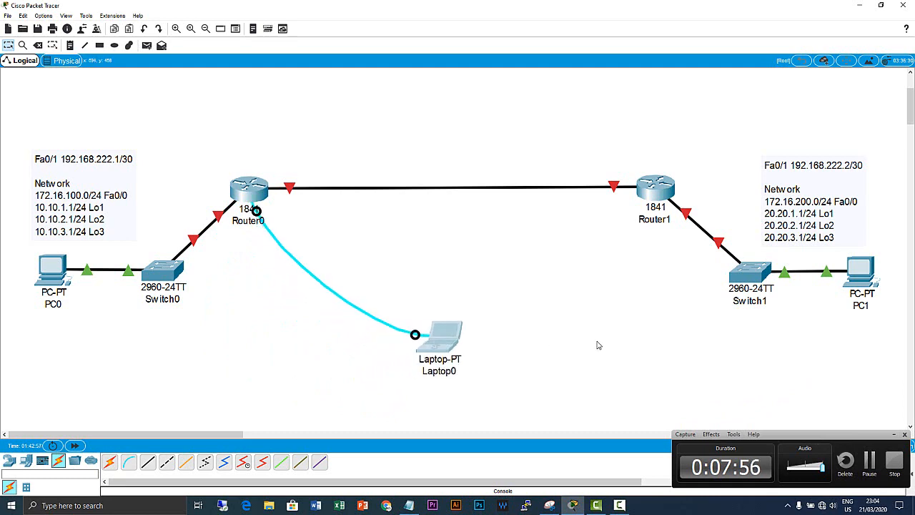
- Open a terminal session on Laptop0 with the default port settings and enlarge its window to show more console output
double_click(457, 338)
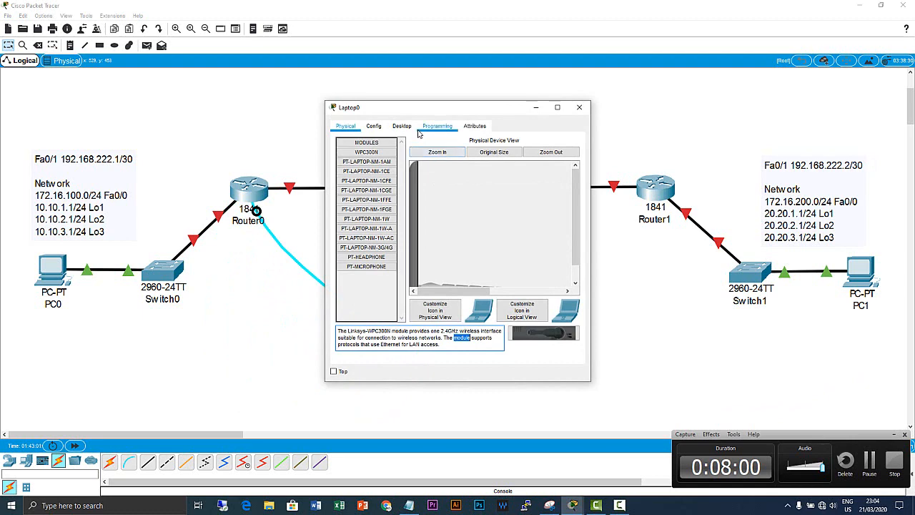
click(402, 126)
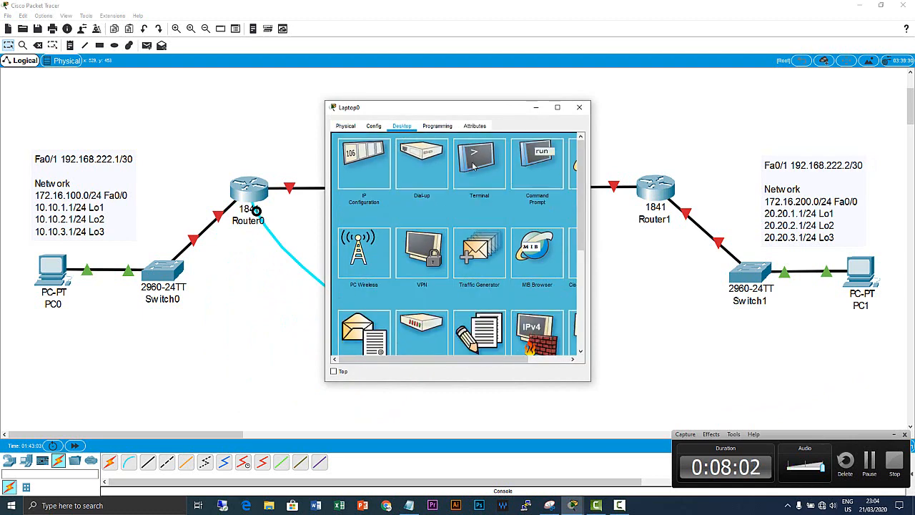
click(475, 163)
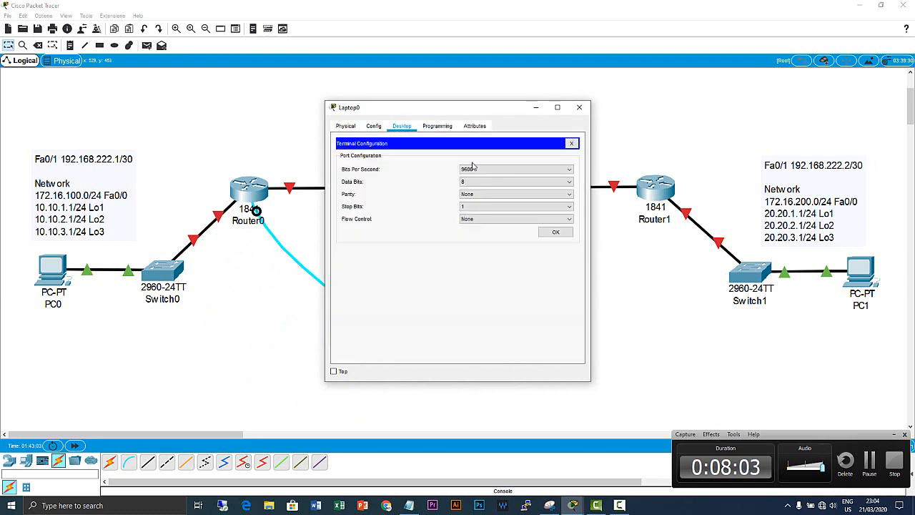
click(555, 232)
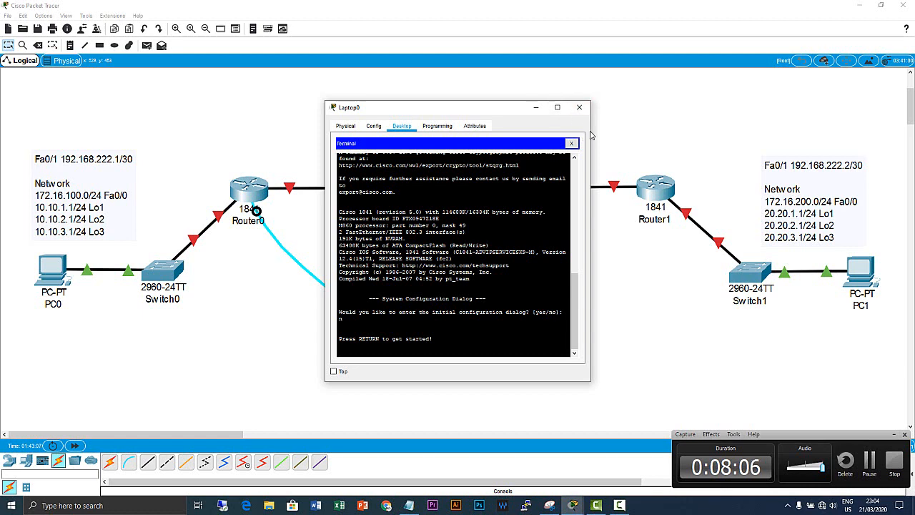
drag(591, 124, 754, 124)
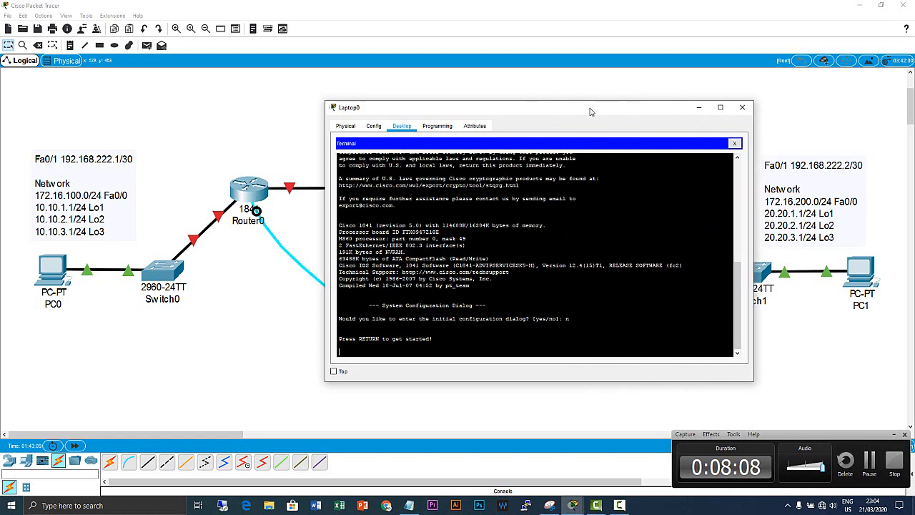
drag(544, 102, 526, 0)
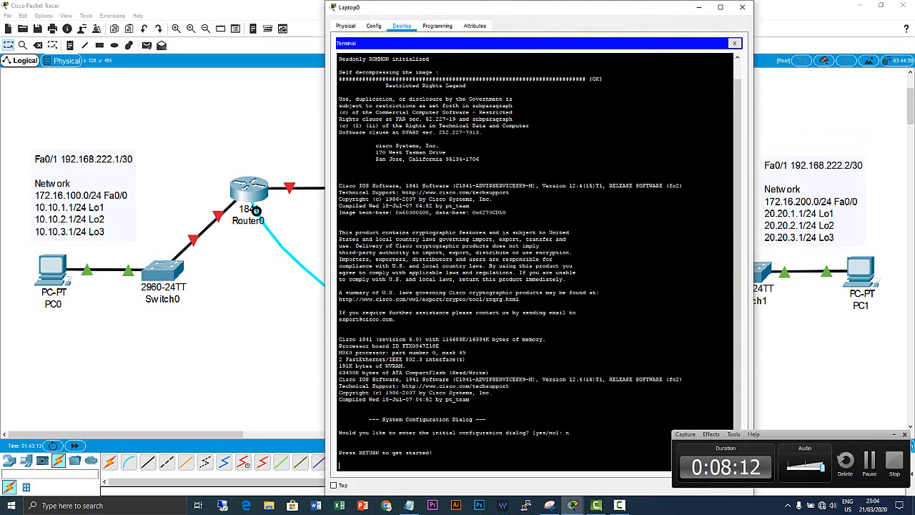
- Start the Router0 console session and enter privileged EXEC mode with the enable command
key(Return)
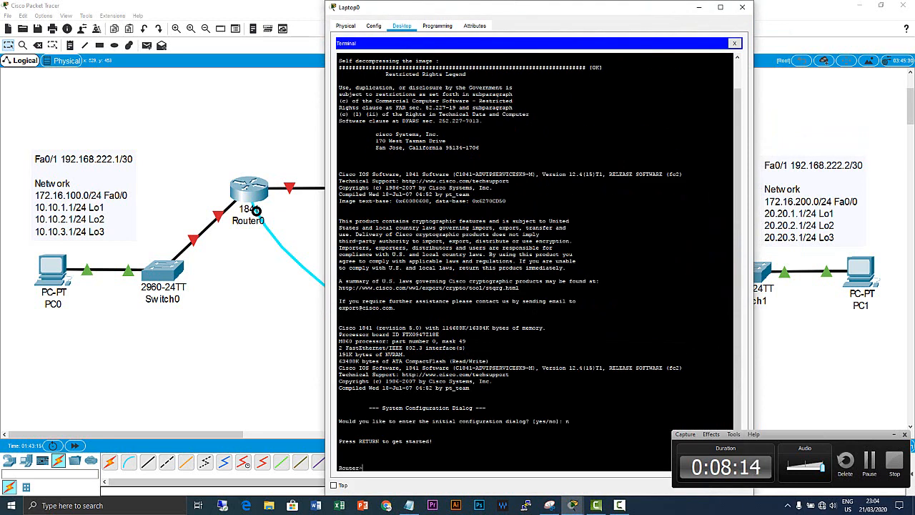
text(ena)
key(Tab)
key(Return)
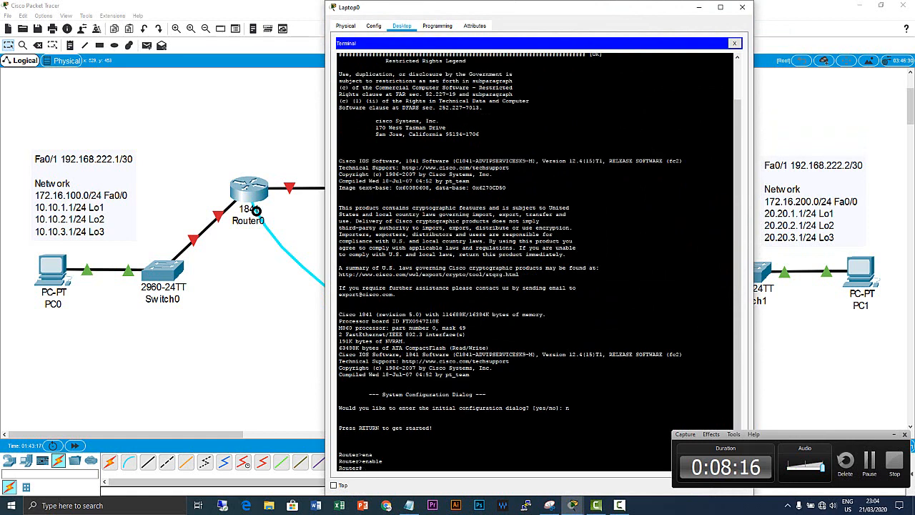
key(Return)
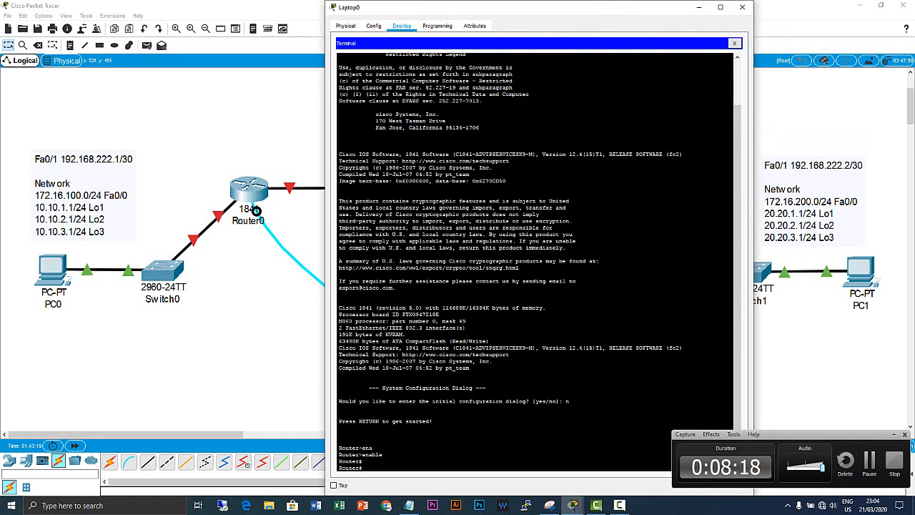
- Return to the Laptop0 terminal and enter global configuration mode with conf t
click(896, 435)
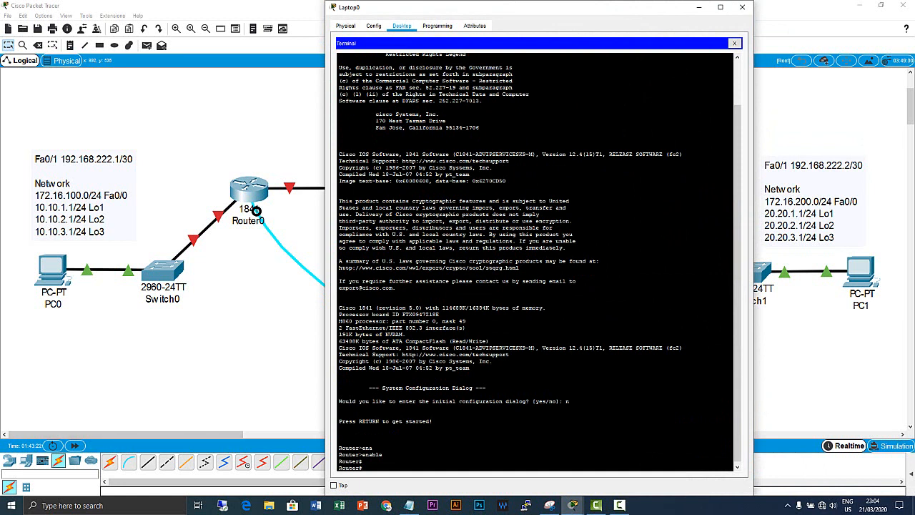
click(575, 506)
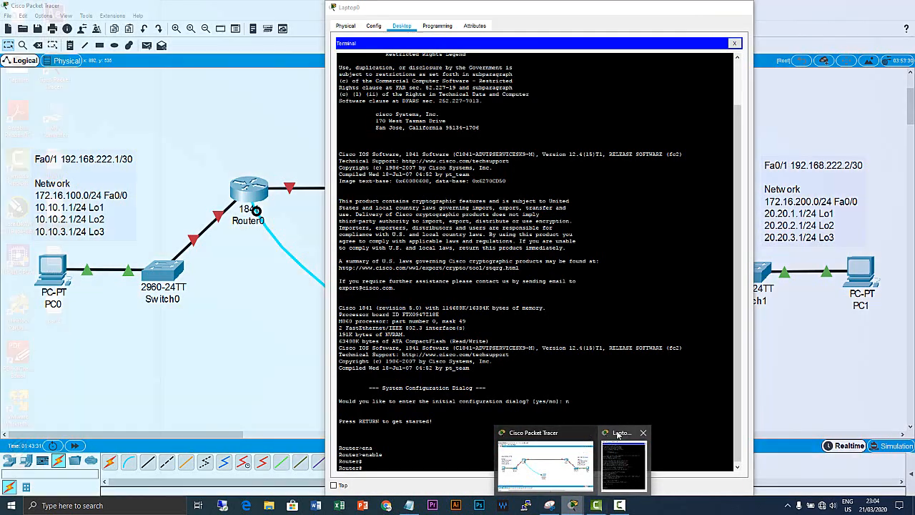
click(614, 433)
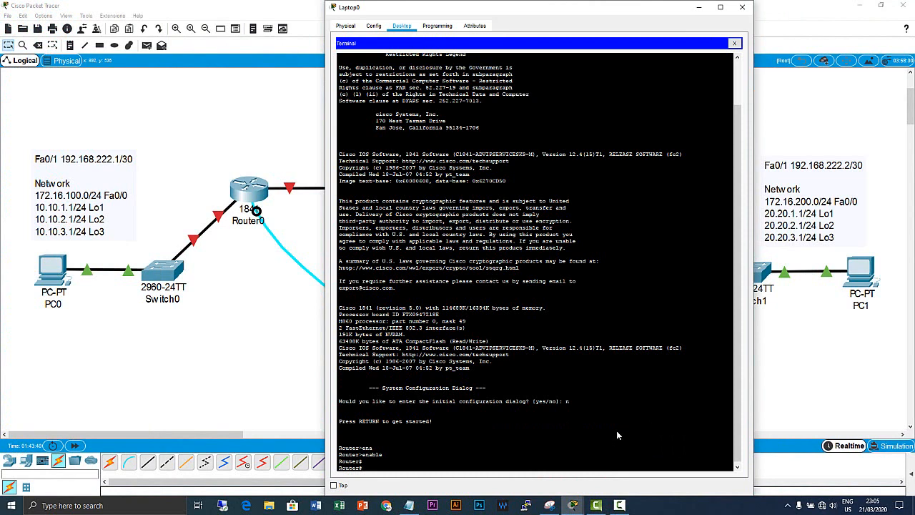
key(Return)
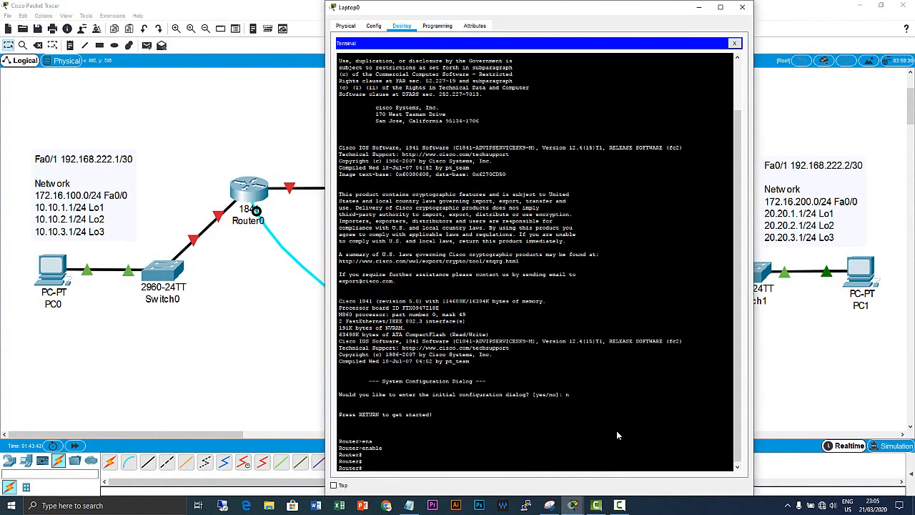
text(conf t)
key(Return)
- Set the router's hostname to DAY-R0
text(conf)
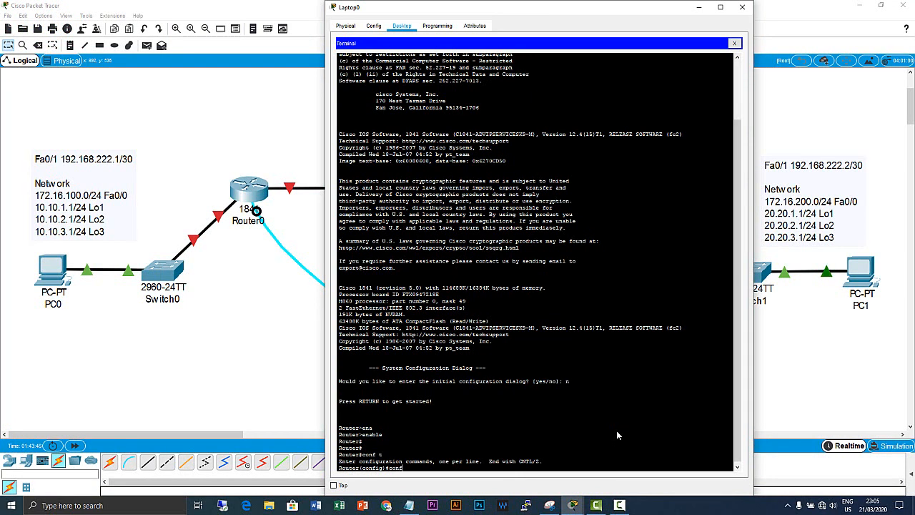
key(BackSpace)
key(BackSpace)
key(BackSpace)
text(host)
key(Tab)
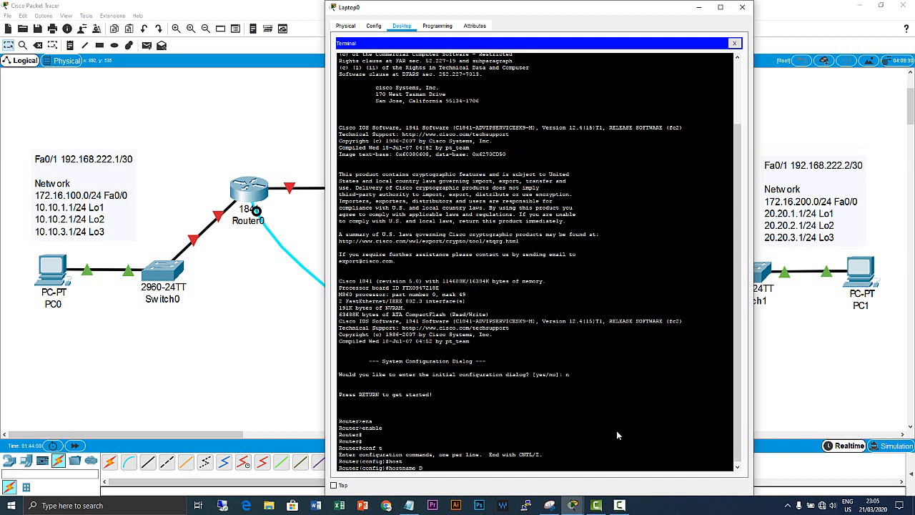
text(DAY)
key(BackSpace)
key(Return)
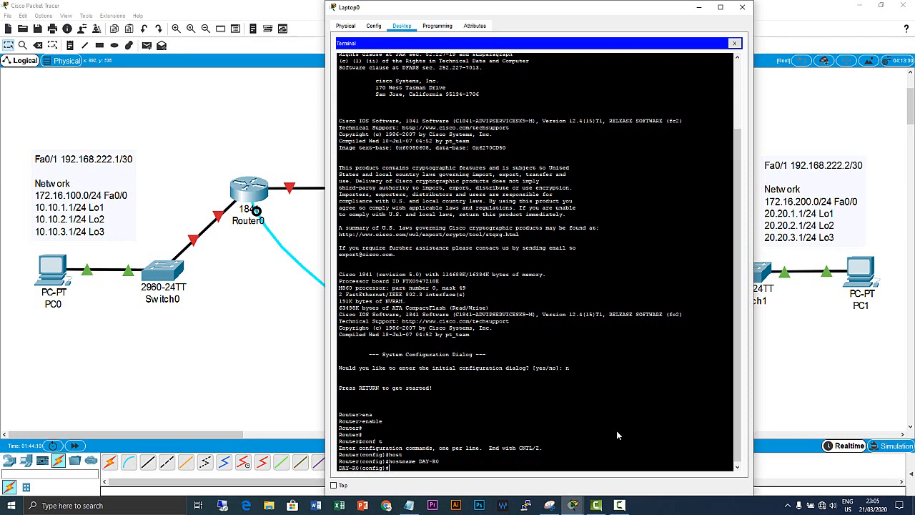
key(Return)
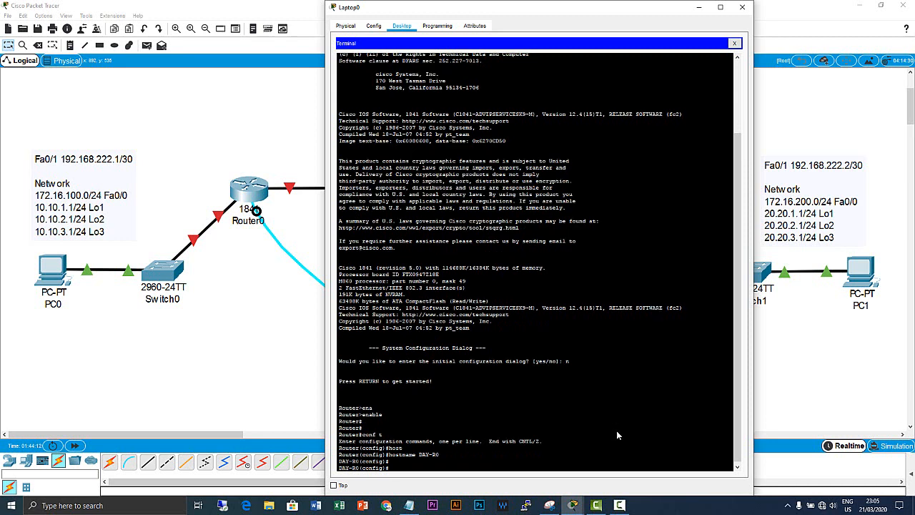
- Configure interface fa0/1 with IP address 192.168.222.1 and mask 255.255.255.252, and enable it with no shut
text(enab)
key(BackSpace)
key(BackSpace)
key(BackSpace)
key(BackSpace)
text(li)
key(Tab)
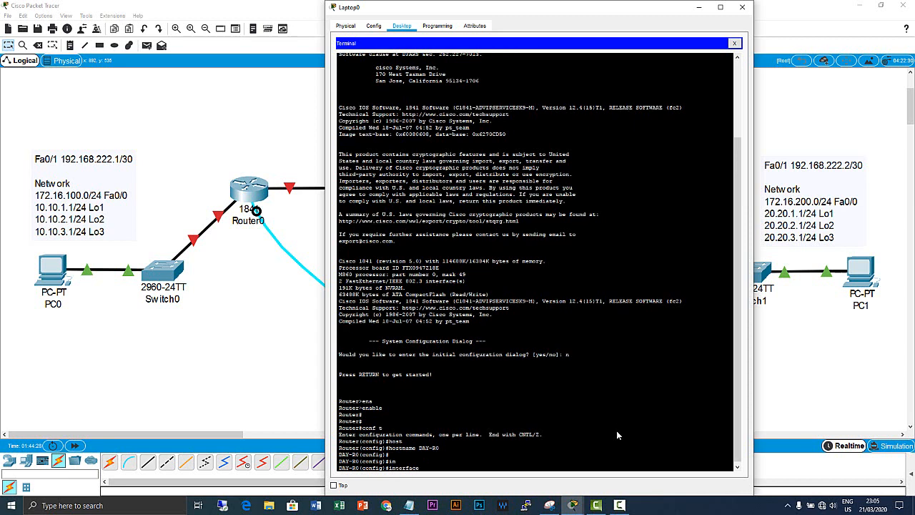
text(fa0/1)
key(Return)
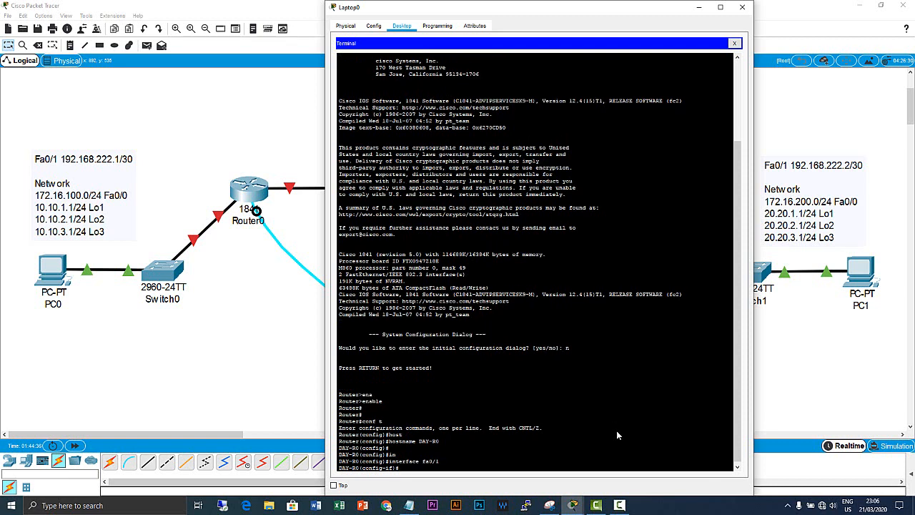
text(ip add 172)
key(BackSpace)
text(2.168.222.1 255.255.255.252)
key(Return)
text(no)
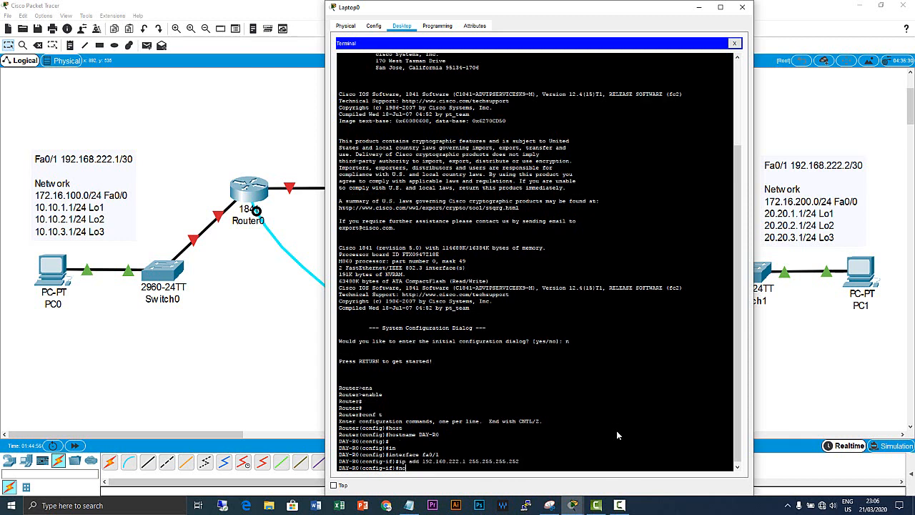
text( shut)
key(Return)
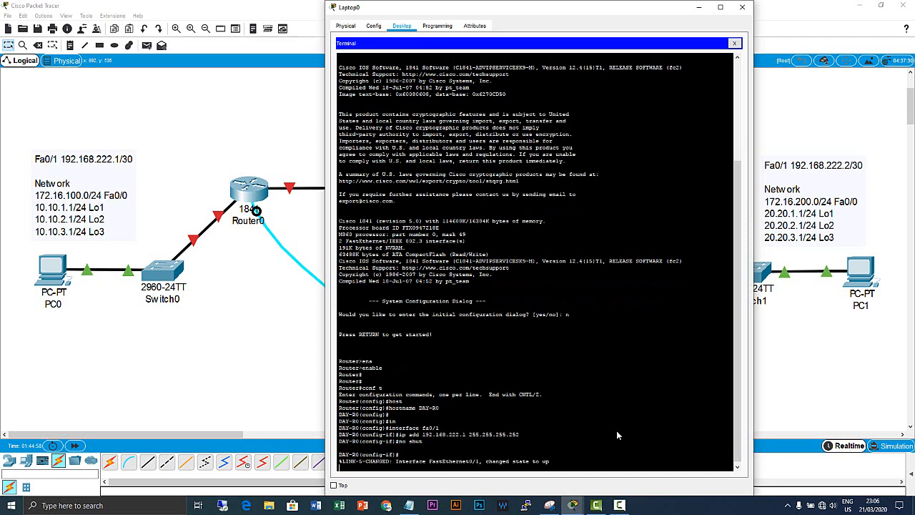
key(Return)
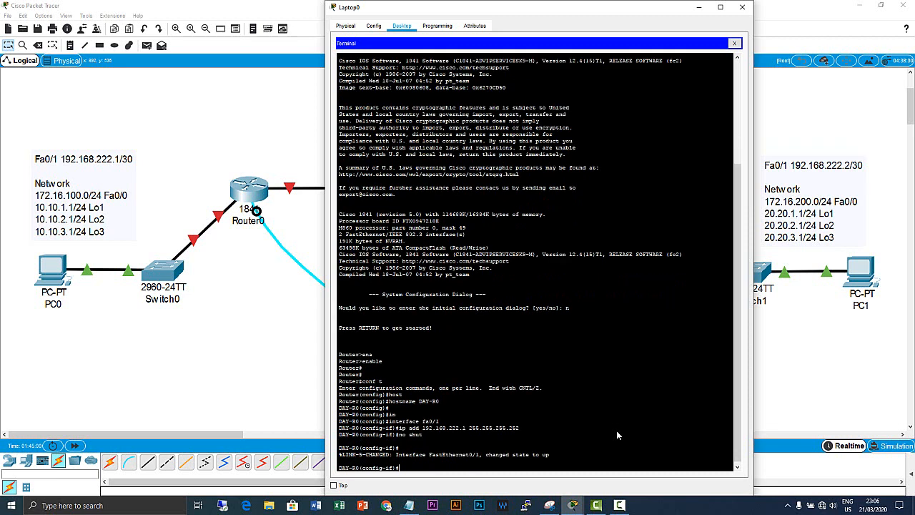
- Configure interface fa0/0 with IP address 172.16.100.1 and mask 255.255.255.0, and enable it with no shut
text(interface fa0/0)
key(Return)
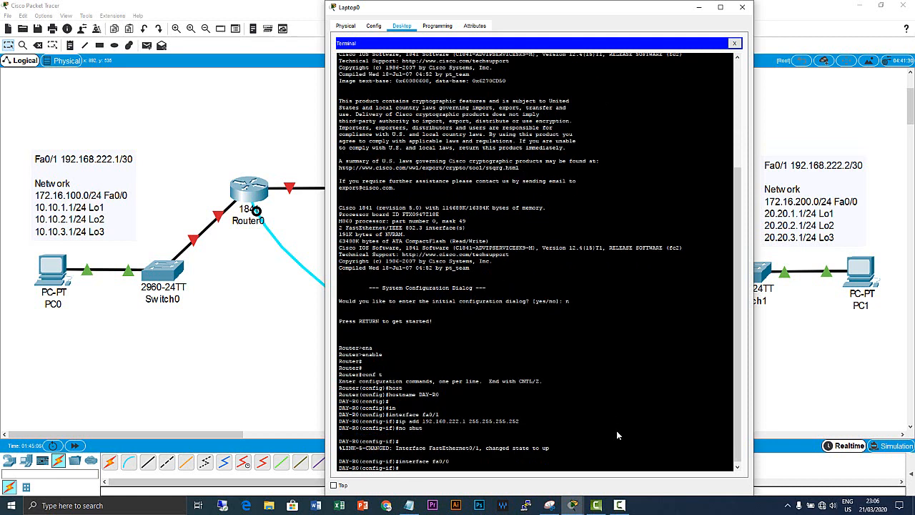
text(ip add 17)
text(2.16.)
text(100)
text(.1 255.255.255.0)
key(Return)
text(no )
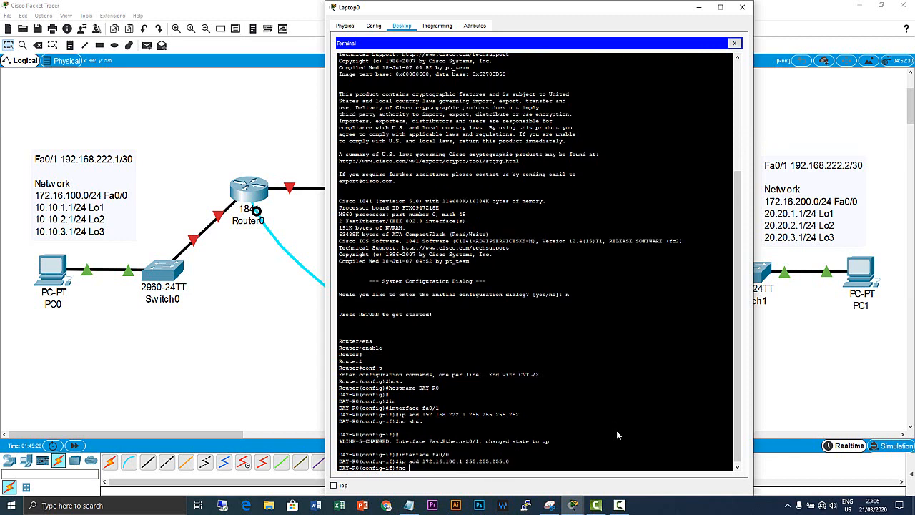
text(shut)
key(Return)
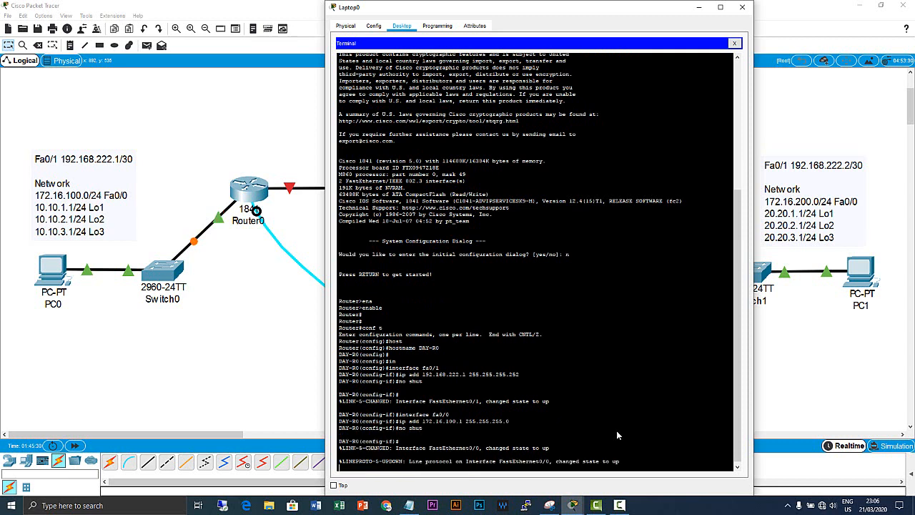
key(Return)
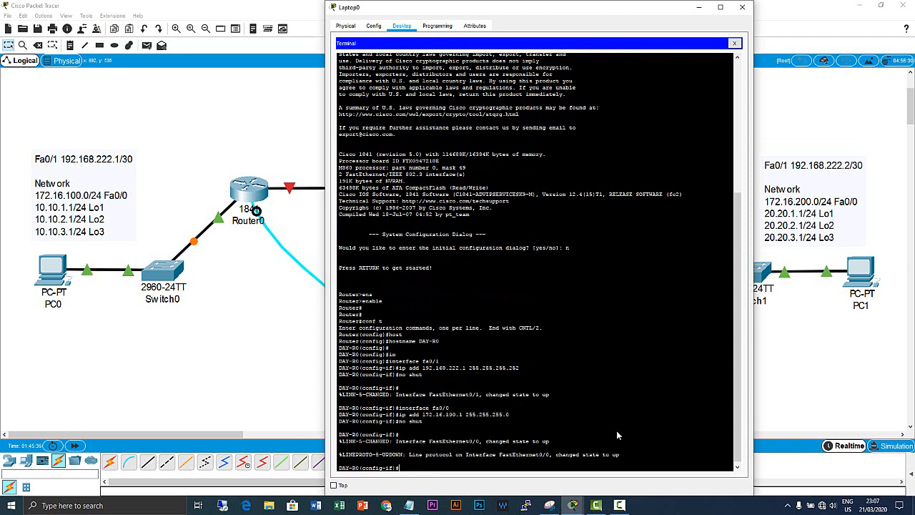
- Create interface loopback1 and assign it IP address 10.10.1.1 with mask 255.255.255.0
text(interfac)
key(BackSpace)
text(face loopbac)
text(k1)
key(Return)
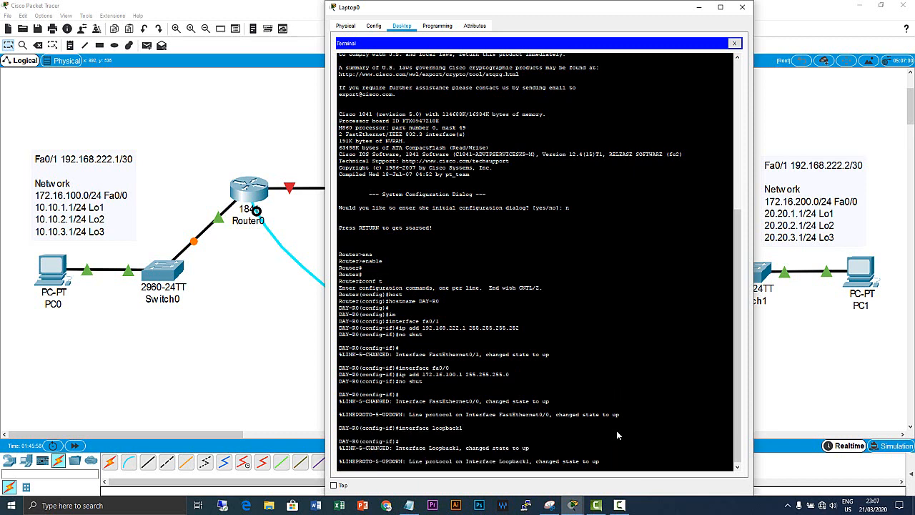
key(Return)
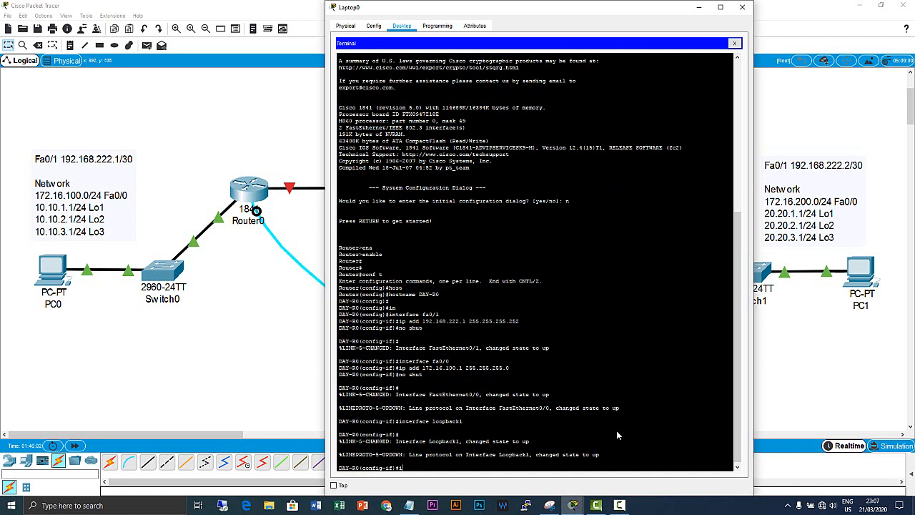
text(ip add 10.10.1.1 255.255.255.0)
key(Return)
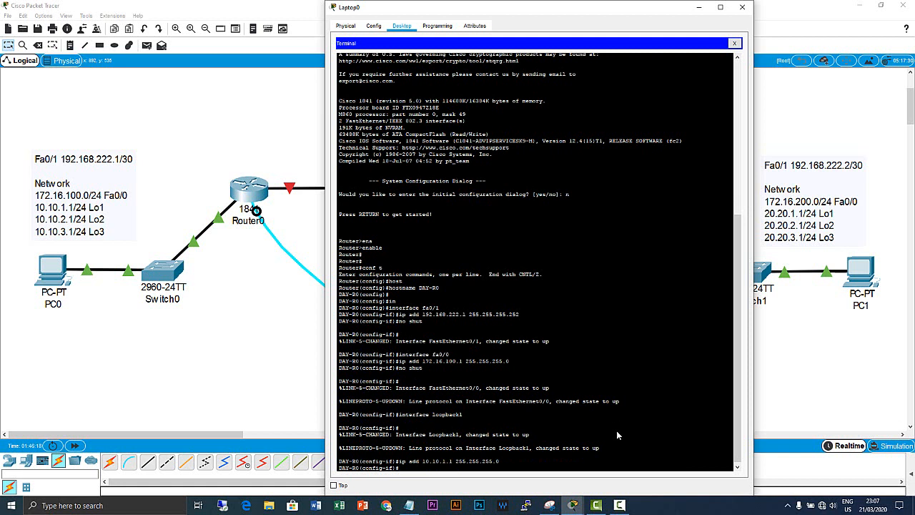
- Create interface loopback2 and assign it IP address 10.10.2.1 with mask 255.255.255.0
key(Up)
key(Up)
key(Return)
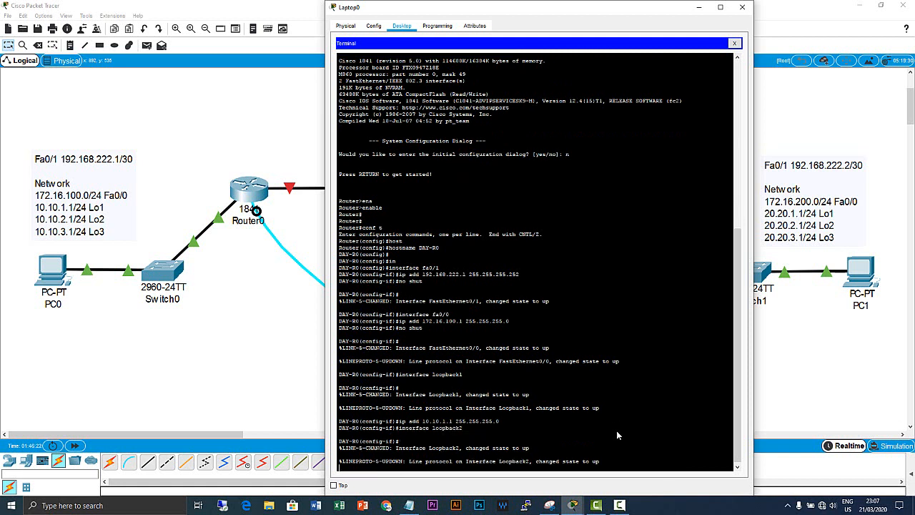
key(Return)
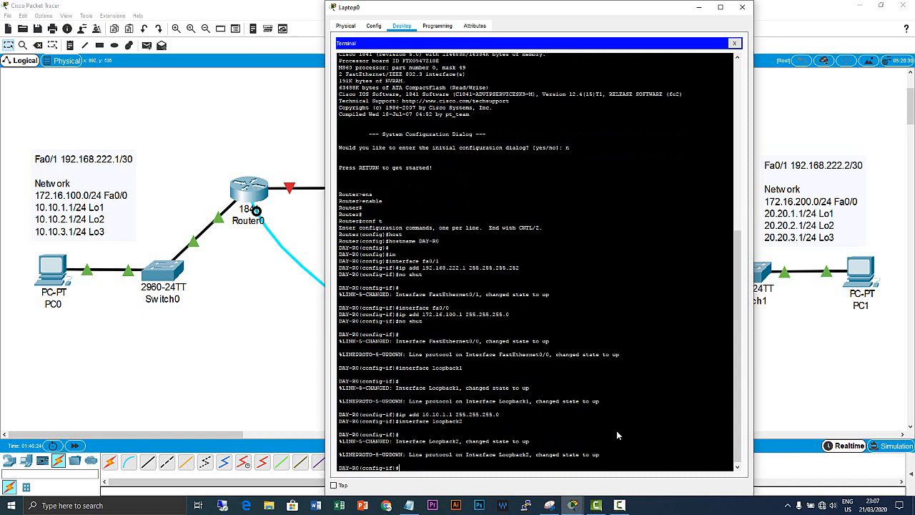
key(Up)
key(Up)
key(BackSpace)
key(BackSpace)
key(BackSpace)
key(BackSpace)
key(BackSpace)
key(BackSpace)
key(BackSpace)
key(BackSpace)
key(BackSpace)
key(BackSpace)
key(BackSpace)
key(BackSpace)
key(BackSpace)
key(BackSpace)
key(BackSpace)
key(BackSpace)
key(BackSpace)
key(BackSpace)
key(BackSpace)
key(BackSpace)
key(BackSpace)
text(0.10.2.1 255.255.255.0)
key(Return)
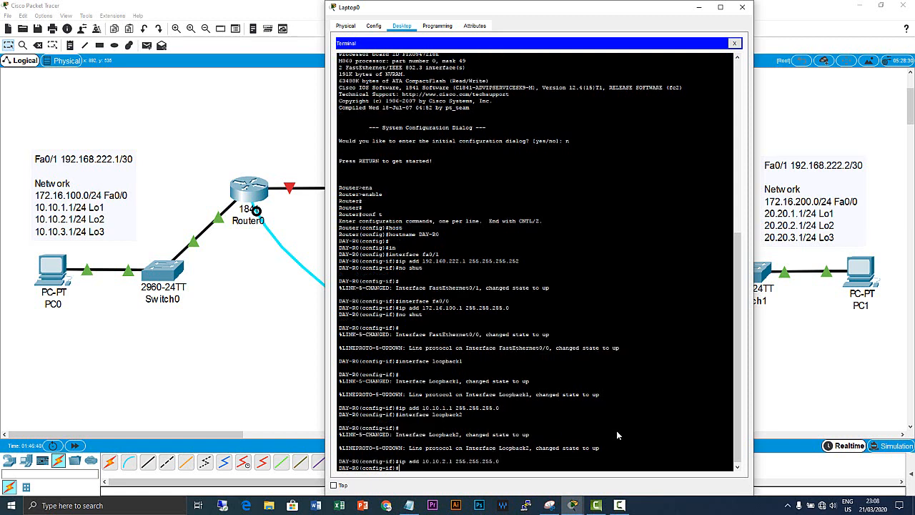
key(Return)
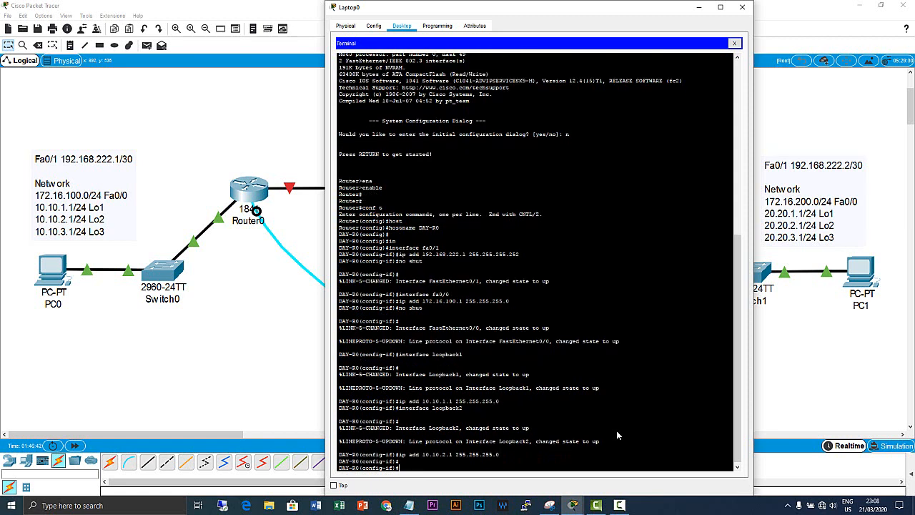
- Create interface loopback3 and assign it IP address 10.10.3.1 with mask 255.255.255.0
key(Up)
key(Up)
key(BackSpace)
text(3)
key(Return)
key(Up)
key(Up)
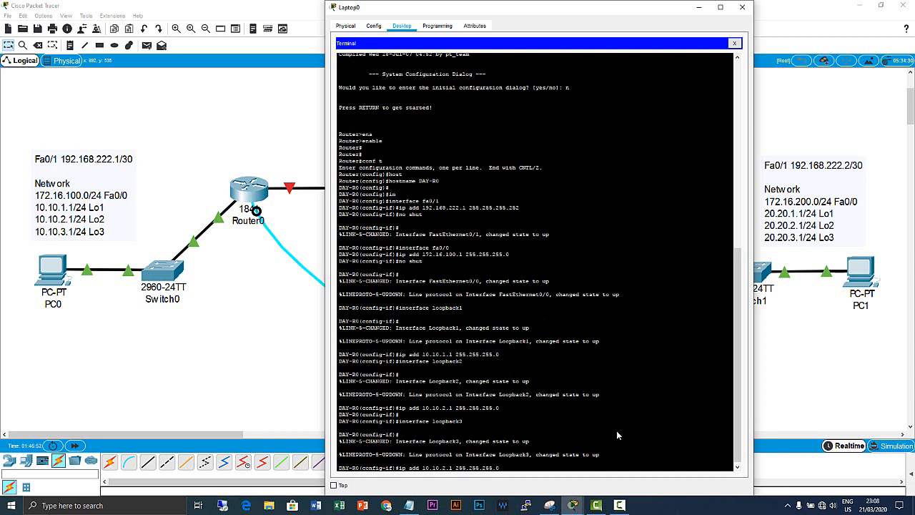
key(BackSpace)
text(3)
key(Return)
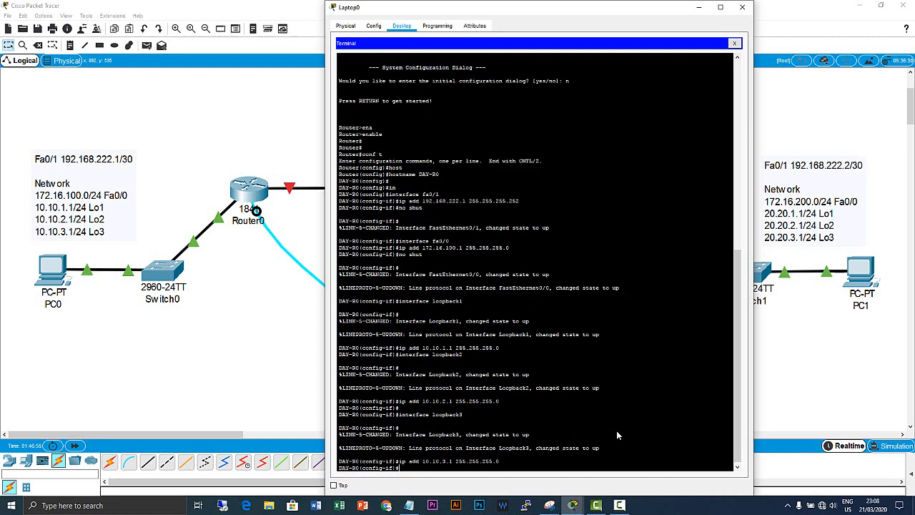
- Exit the loopback3 interface and global configuration modes to return to privileged EXEC mode
key(Return)
key(Return)
text(e)
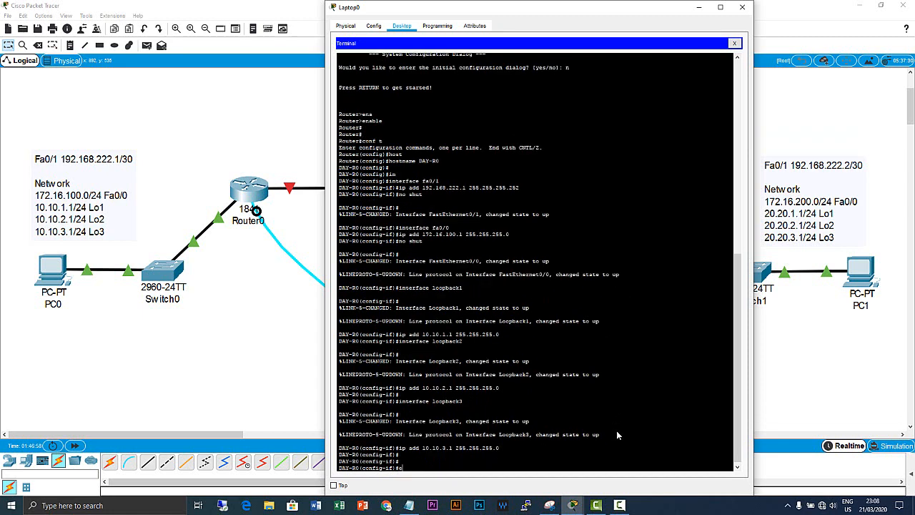
text(xit)
key(Return)
key(Return)
key(Return)
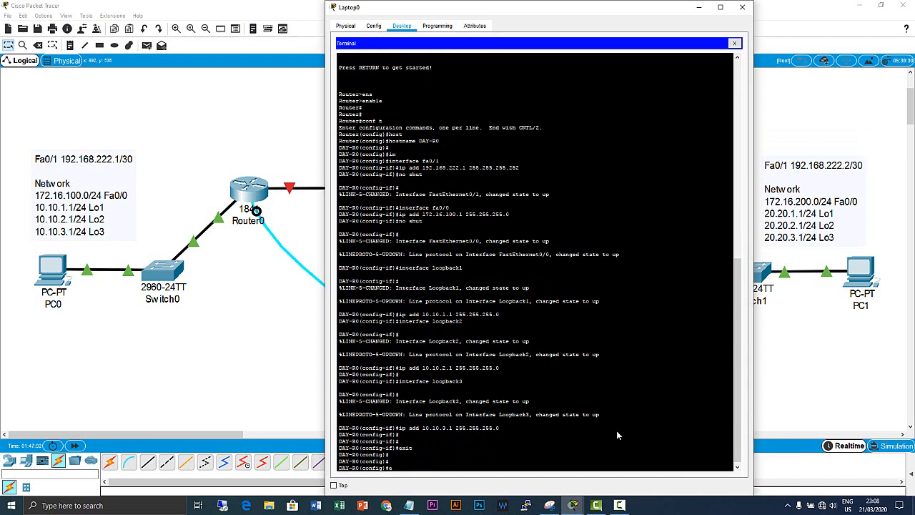
text(ex)
key(Return)
key(Return)
- Display DAY-R0's running configuration with sh run and page through to its end
text(s)
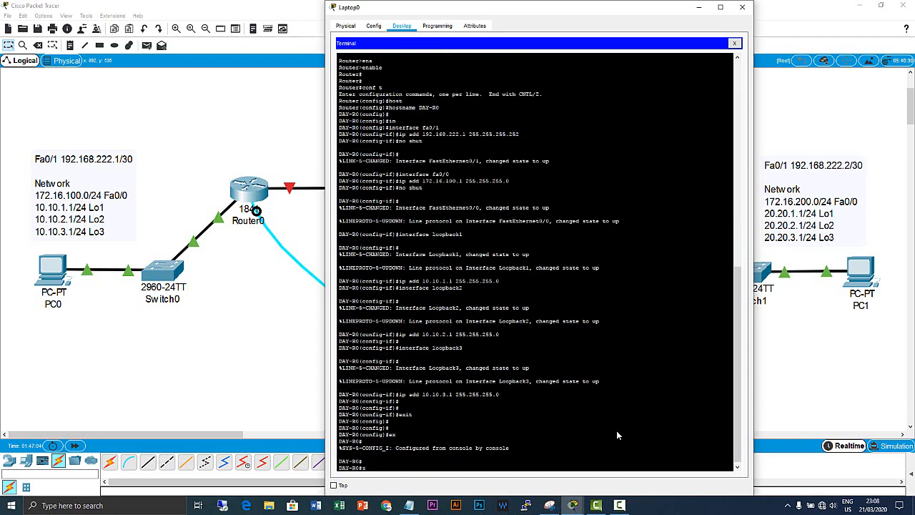
text(h run)
key(Return)
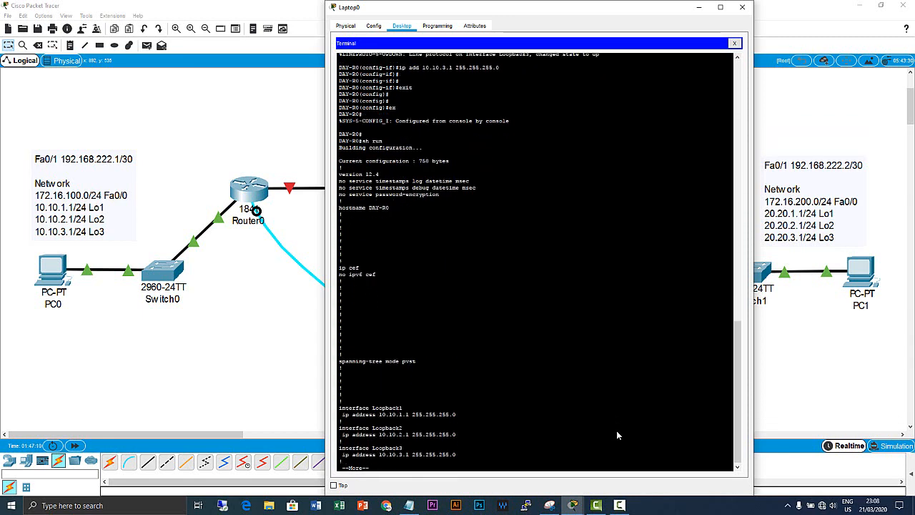
key(space)
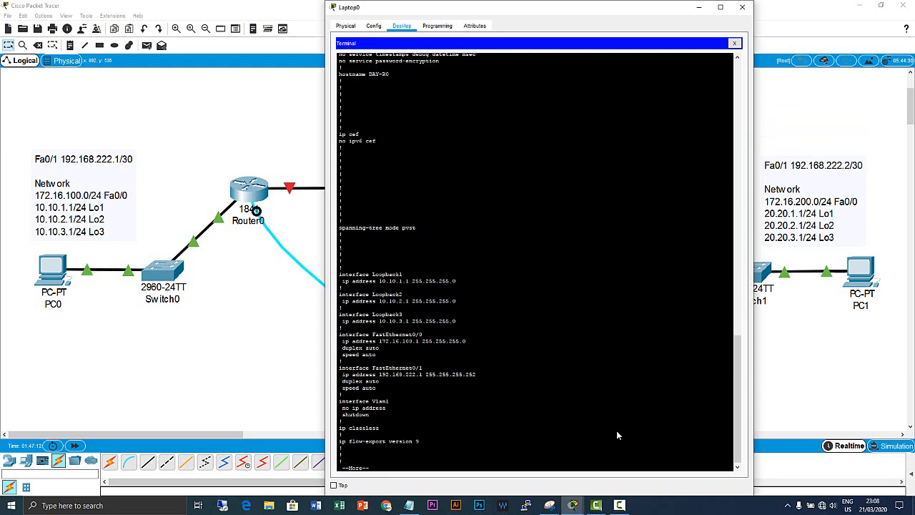
key(space)
key(Return)
key(Return)
key(Return)
key(Return)
key(Return)
key(Return)
key(Return)
key(Return)
key(Return)
key(Return)
key(Return)
key(Return)
key(Return)
key(Return)
key(Return)
key(Return)
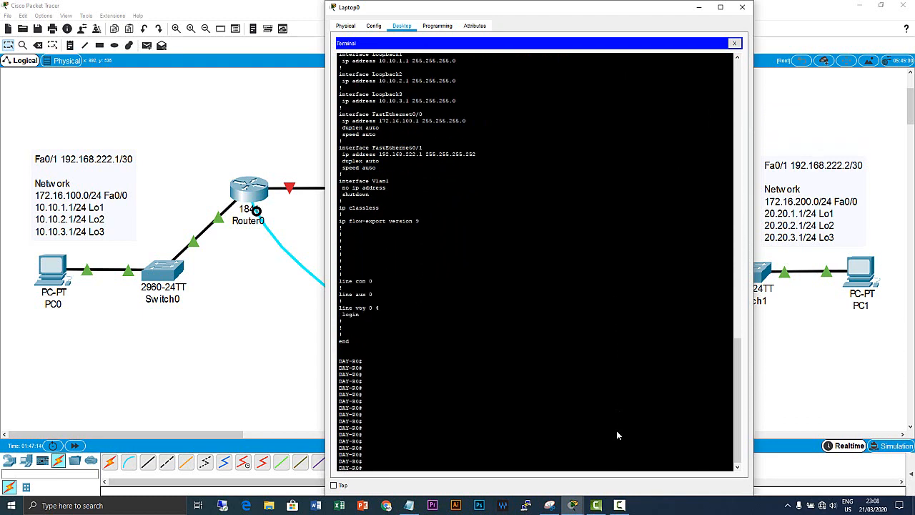
- Enter global configuration mode on DAY-R0 and disable DNS lookup with no ip domain-lookup
text(conf t)
key(Return)
text(no ip)
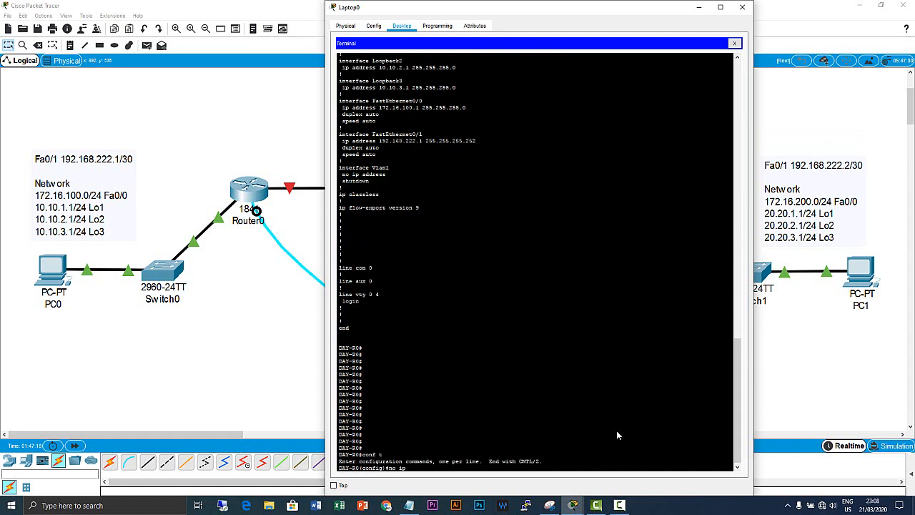
key(Tab)
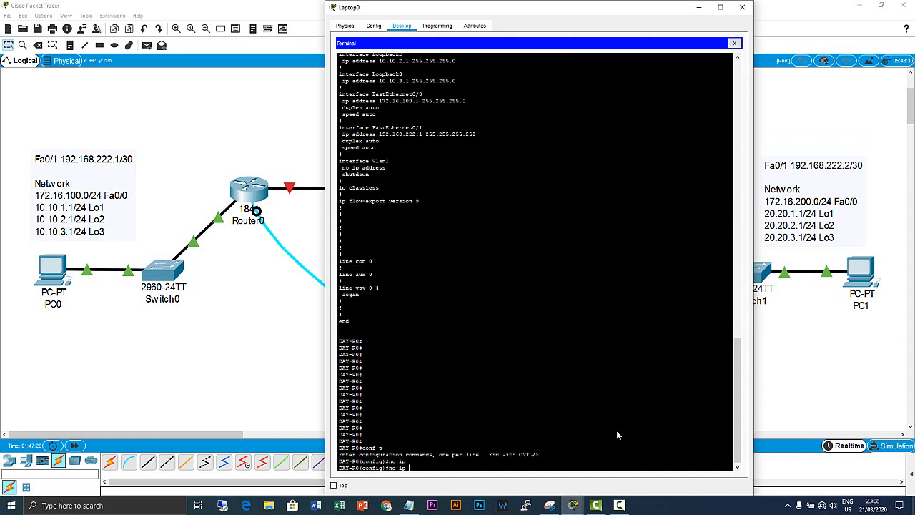
text(do)
key(Tab)
text(main)
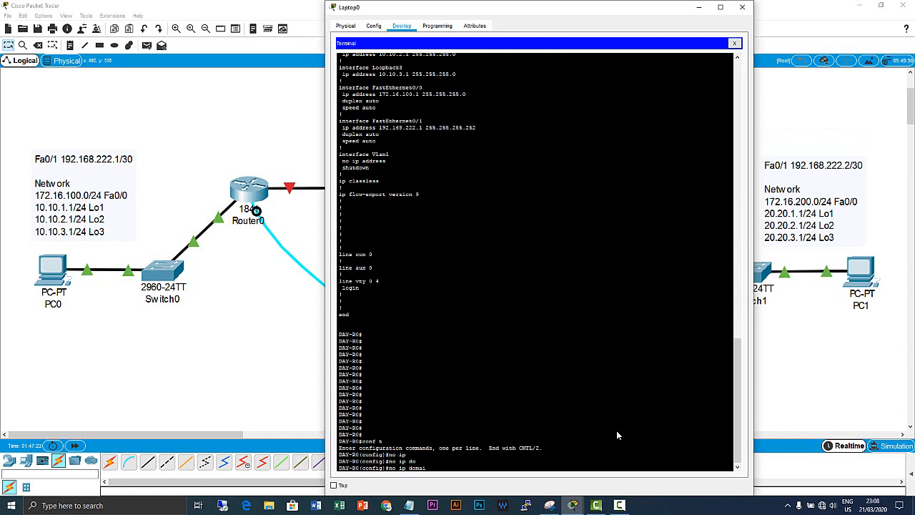
key(Tab)
text(-l)
key(Tab)
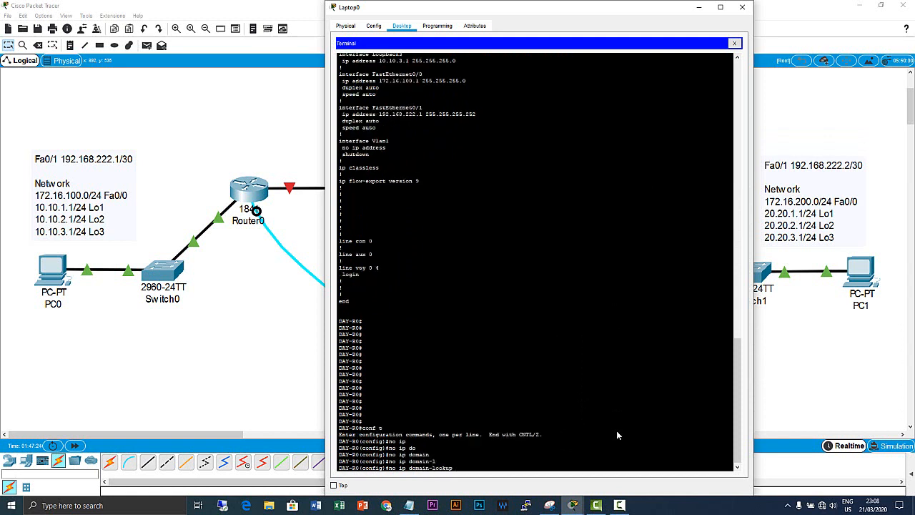
key(Return)
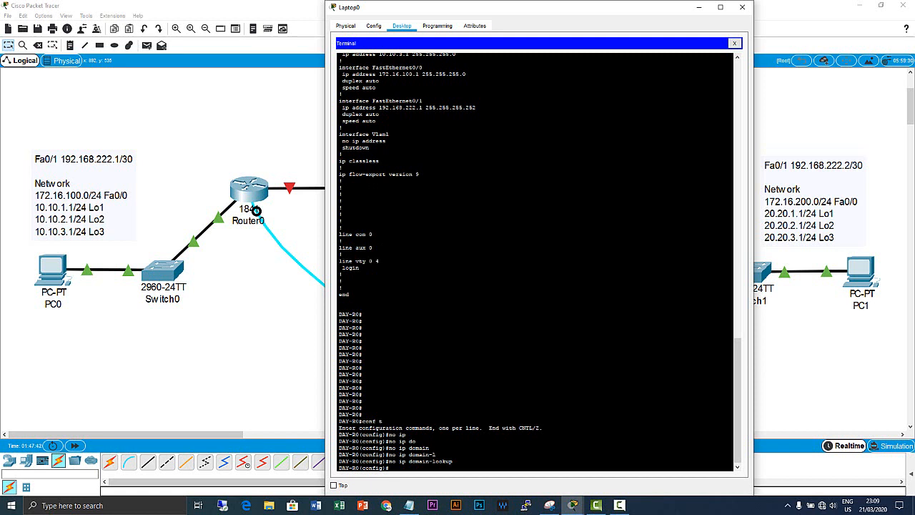
- Review the loopback and FastEthernet interface entries in DAY-R0's running configuration output
drag(743, 368, 742, 305)
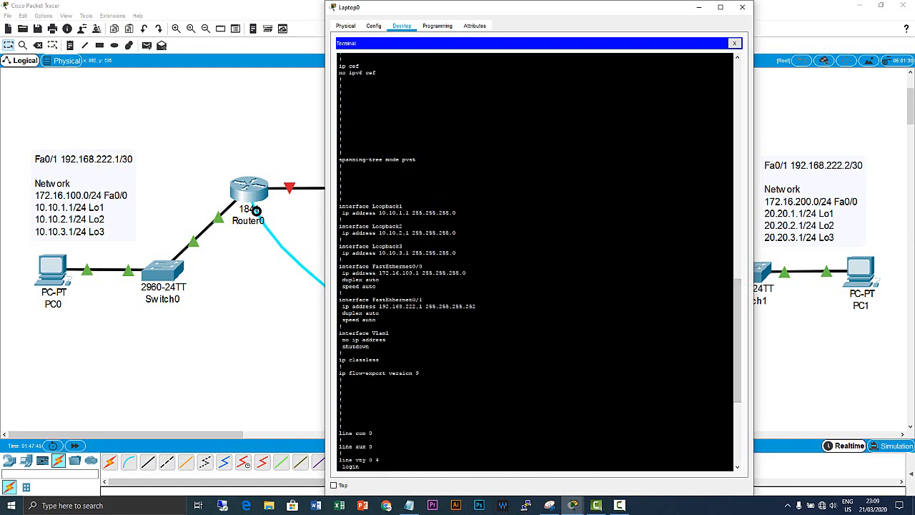
drag(339, 205, 368, 266)
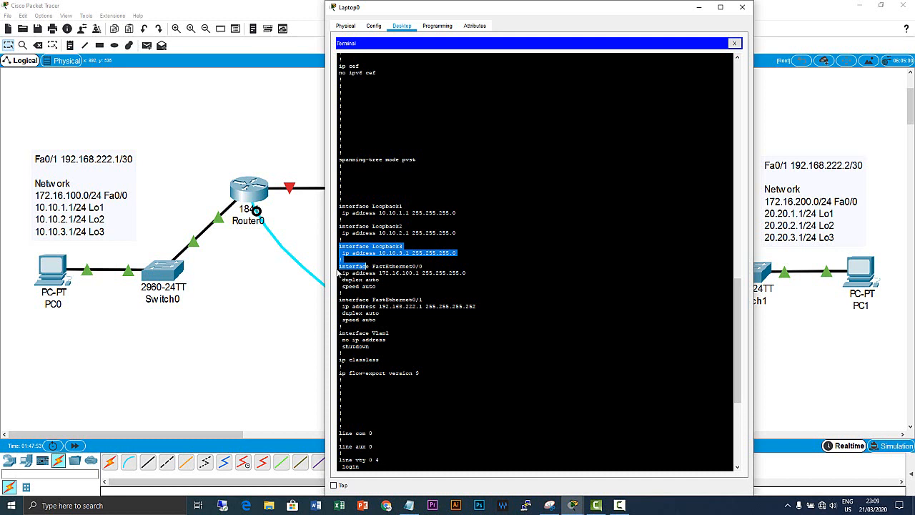
click(378, 280)
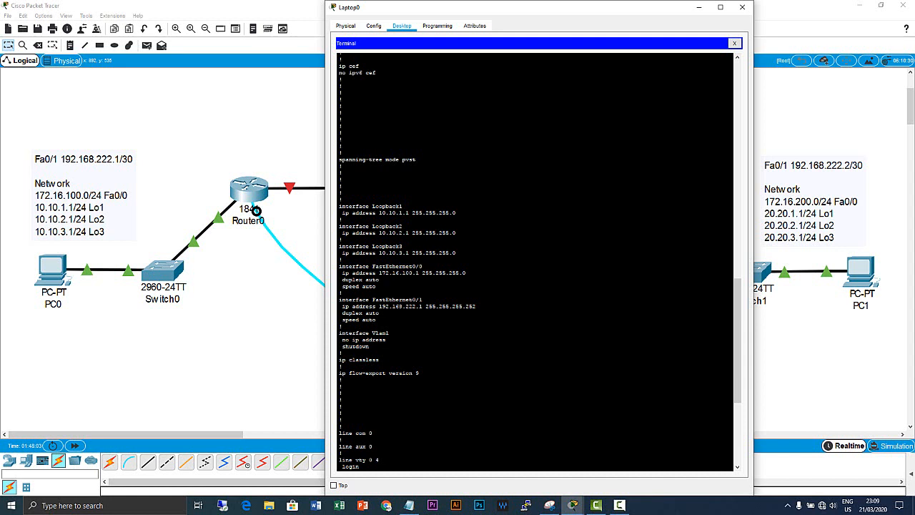
drag(339, 299, 376, 320)
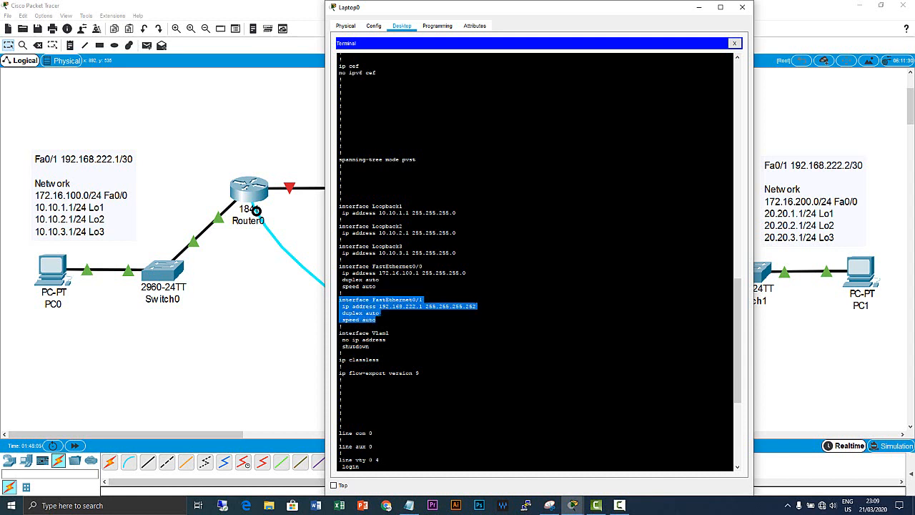
click(486, 219)
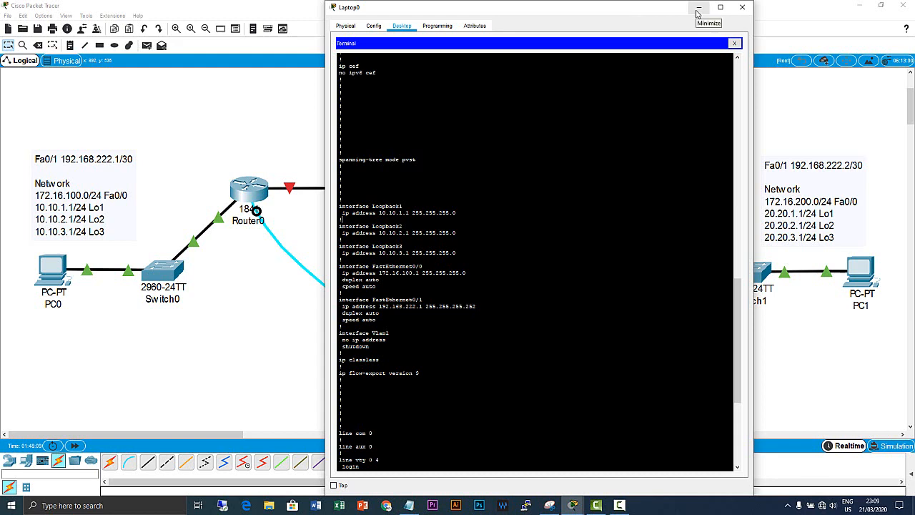
- Move the router end of Laptop0's console cable from Router0 to Router1
click(698, 7)
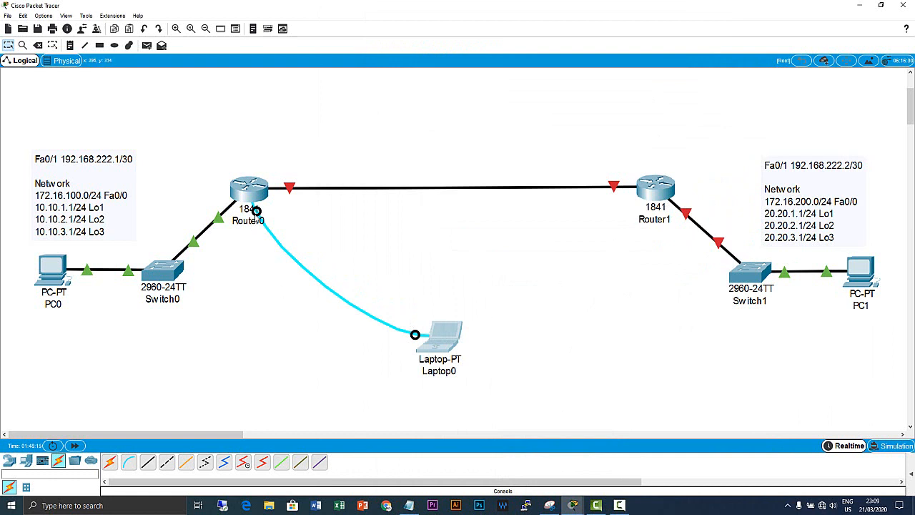
drag(256, 212, 655, 187)
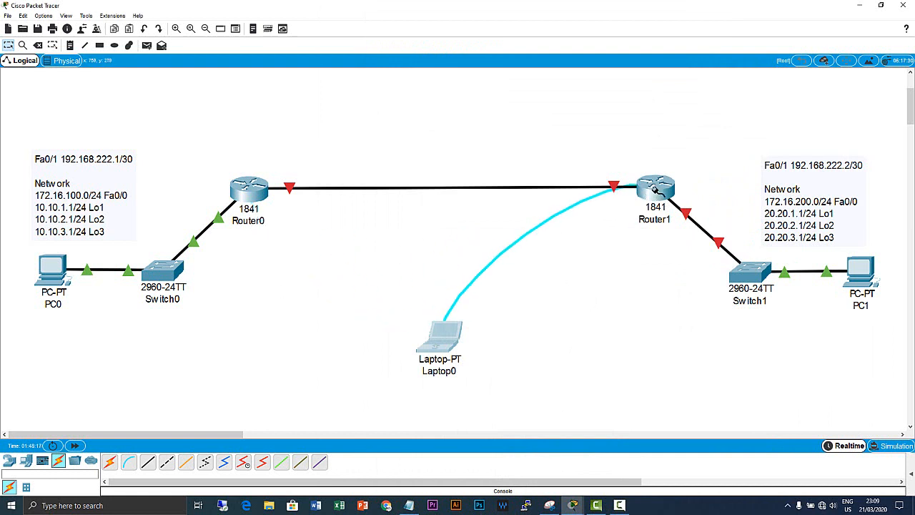
click(666, 202)
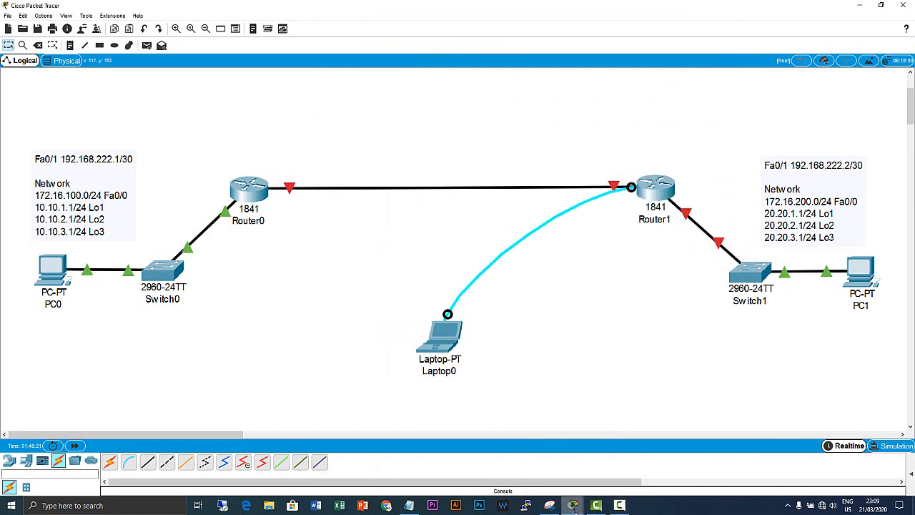
- Close Laptop0's old terminal session and start a new one with 9600 bits per second and the other default port settings
mouse_move(574, 507)
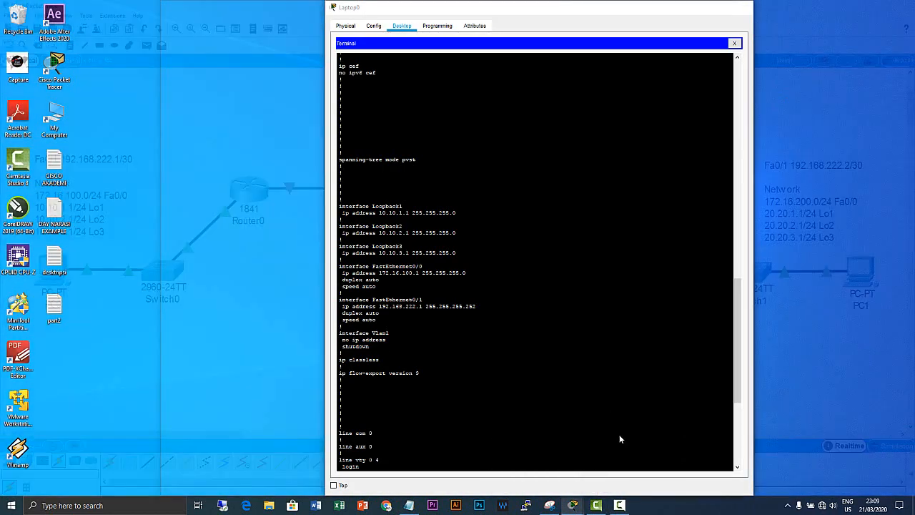
click(621, 440)
click(374, 26)
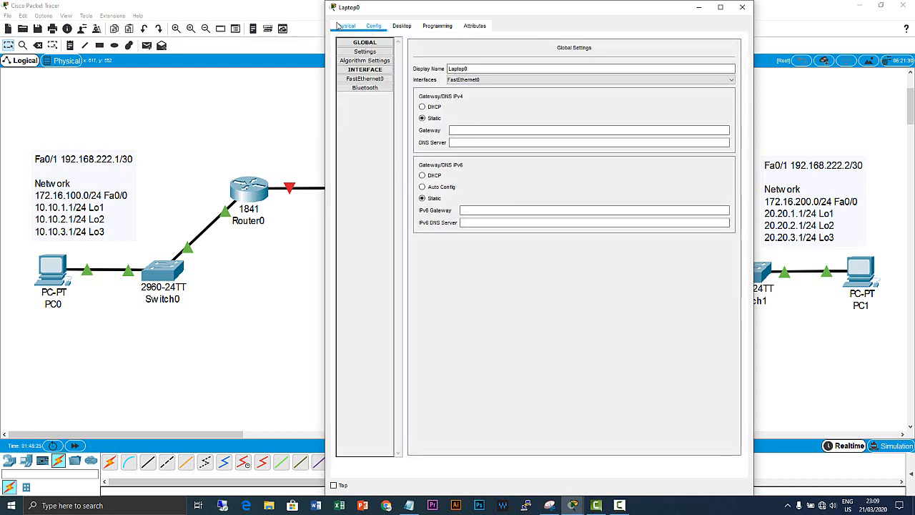
click(339, 26)
click(401, 26)
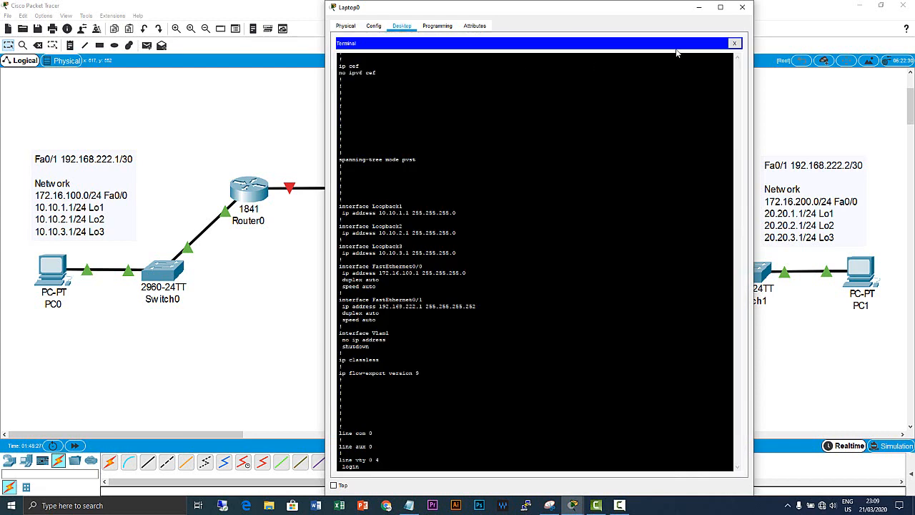
click(735, 44)
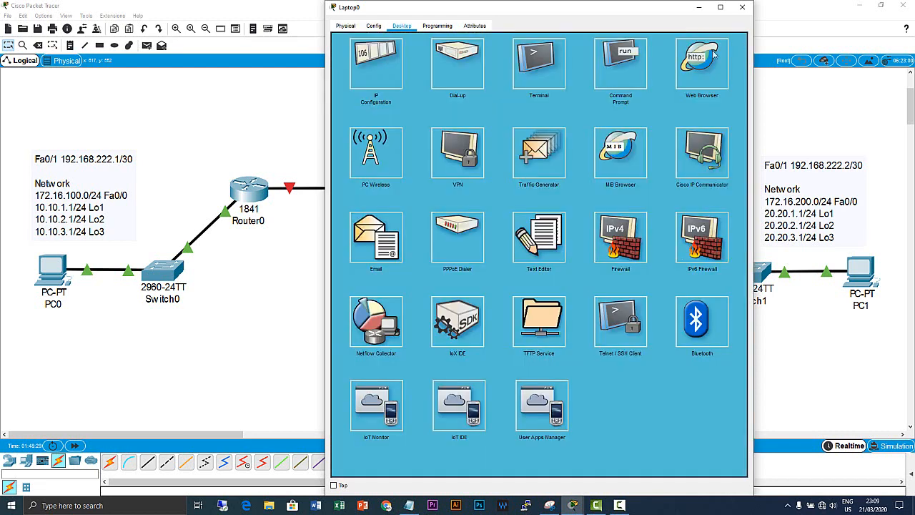
click(560, 80)
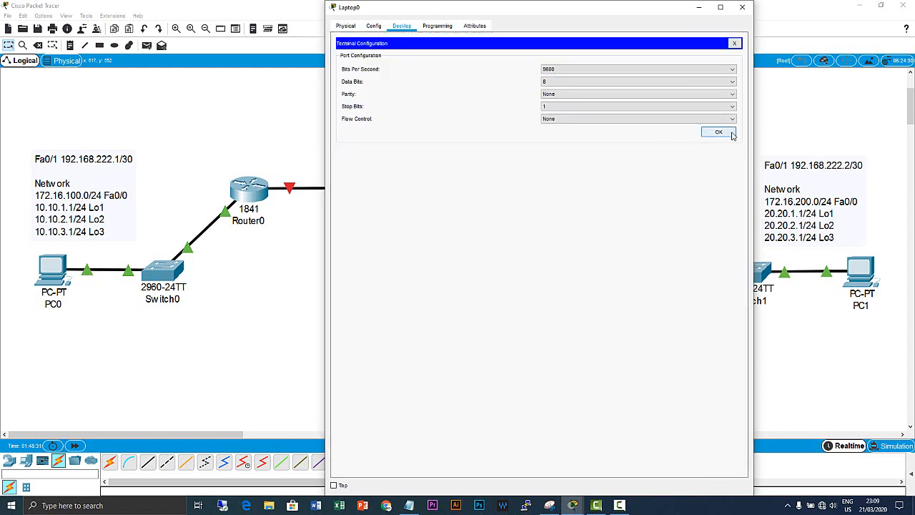
click(719, 132)
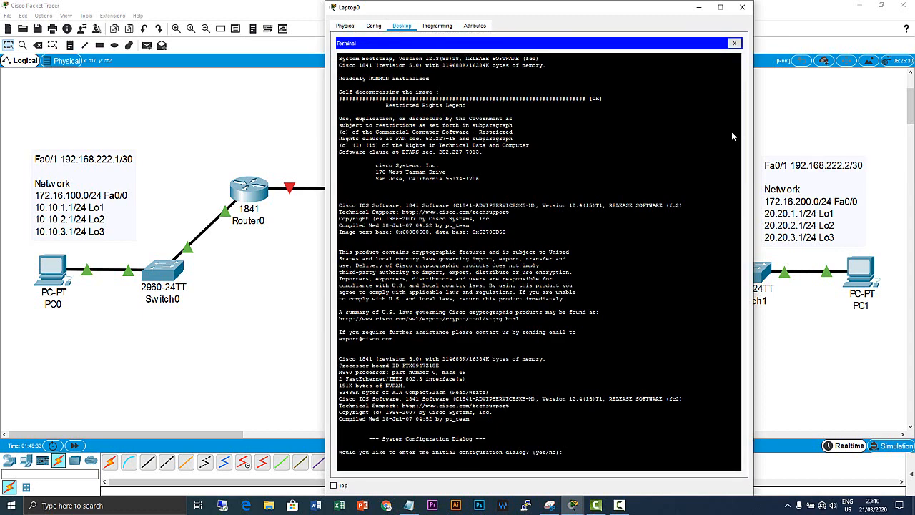
- Decline Router1's initial configuration dialog with no, and enter privileged and global configuration modes
key(Return)
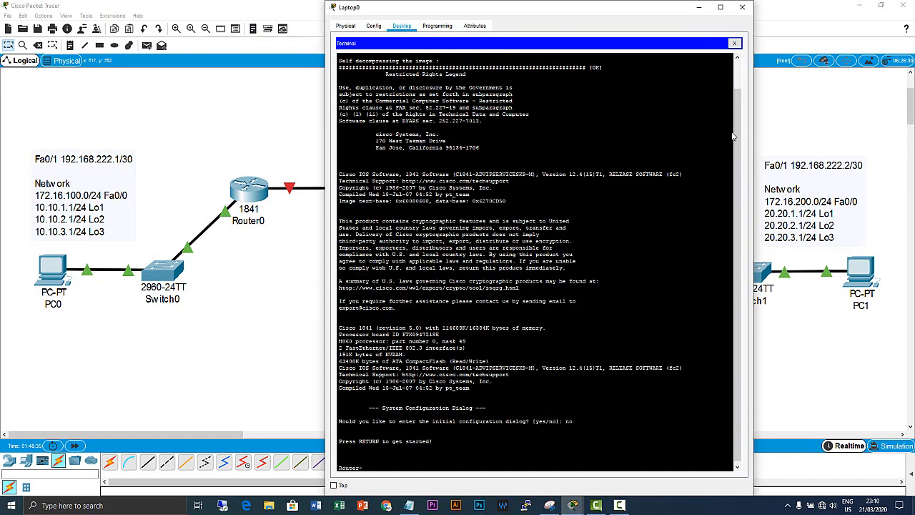
text(en)
key(Return)
text(co)
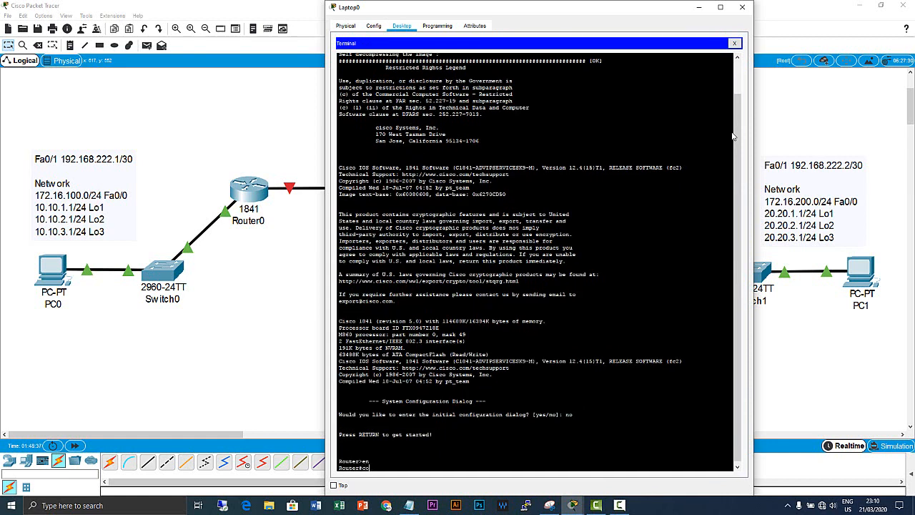
text(nf t)
key(Return)
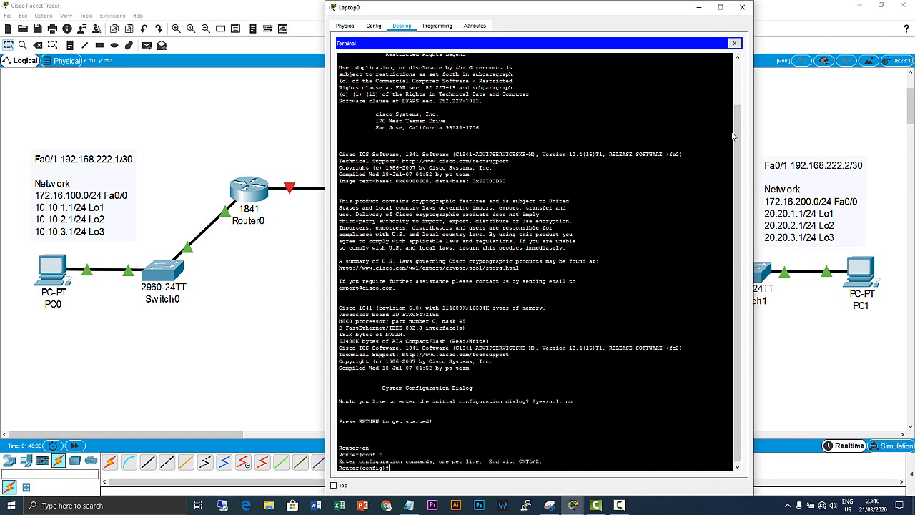
- Set Router1's hostname to DAY-R1
text(hostna)
key(Tab)
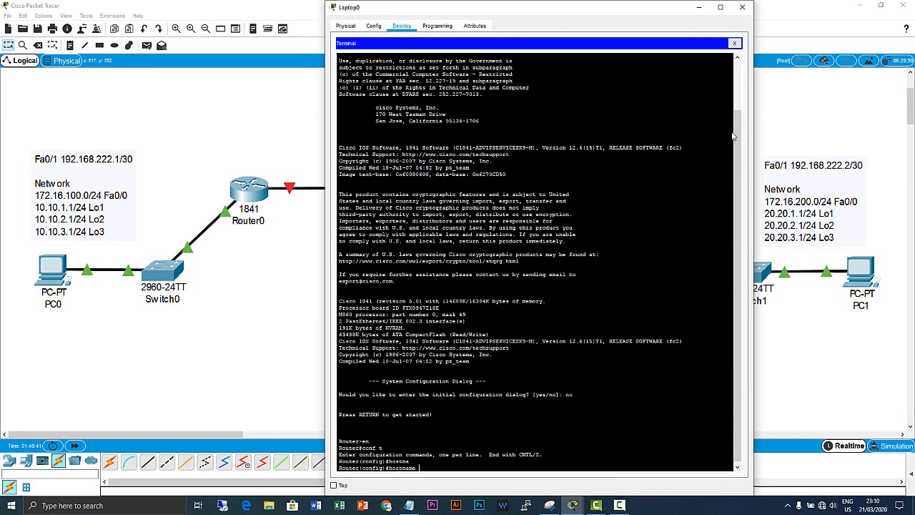
text(DAY-R1)
key(Return)
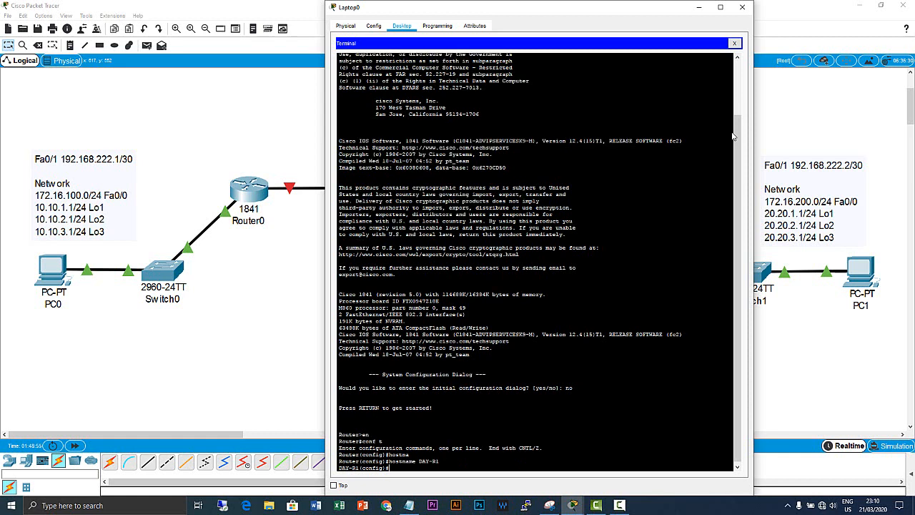
- Configure DAY-R1's interface fa0/1 with IP address 192.168.222.2 and mask 255.255.255.252, enable it with no shut, and return to the topology
text(int)
key(Tab)
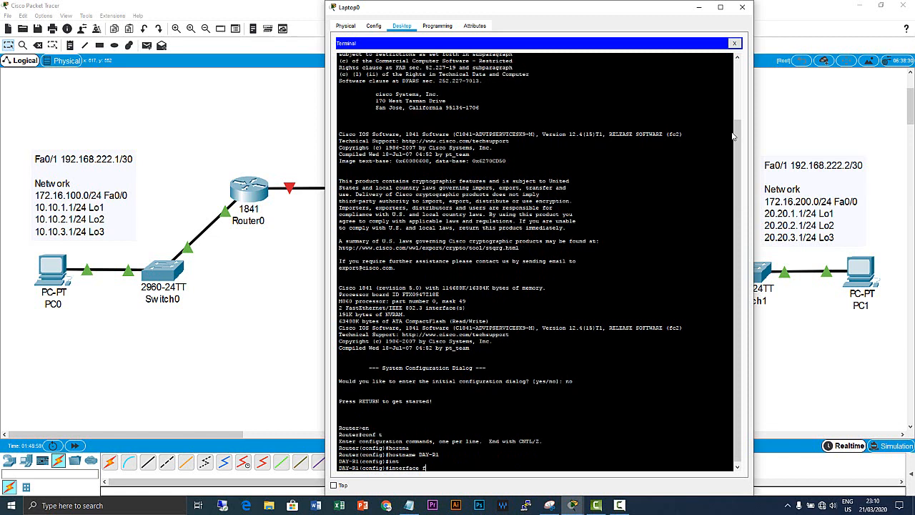
text(fa0/1)
key(Return)
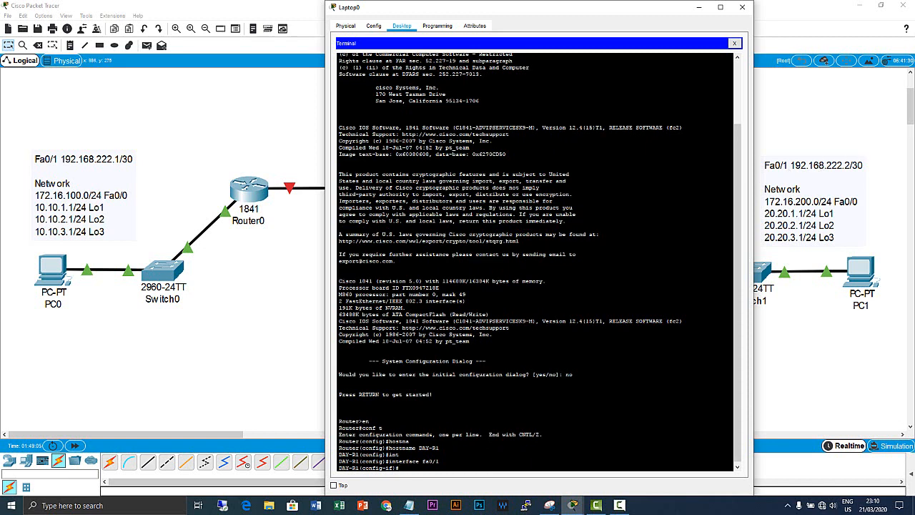
text(ip add 192.168.222.2 255.255.255.252)
key(Return)
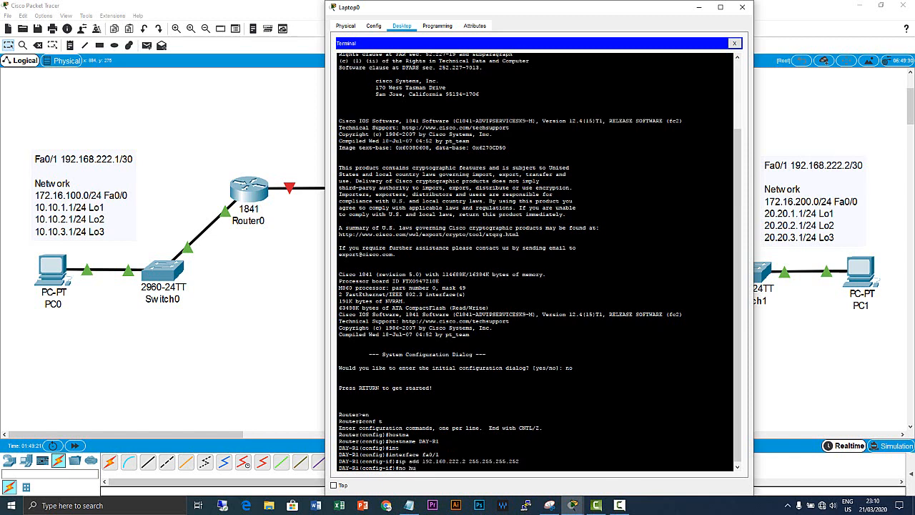
text(no hu)
key(BackSpace)
key(BackSpace)
text(shut)
key(Return)
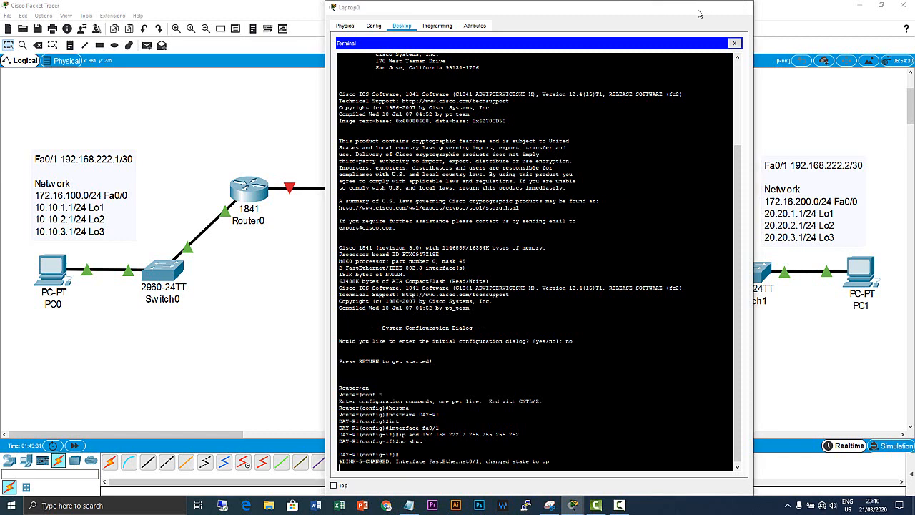
click(742, 7)
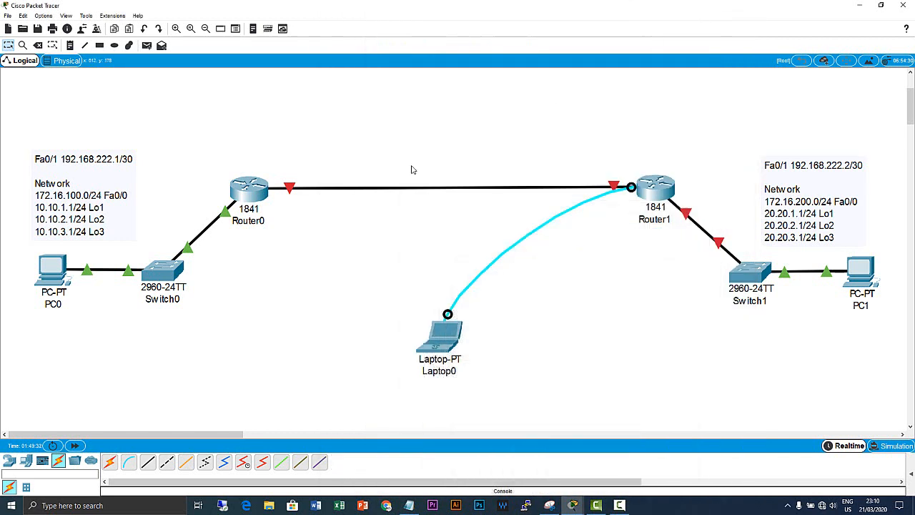
- Delete the straight link between Router0 and Router1 and reconnect their FastEthernet0/1 ports with a Copper Cross-Over cable
click(38, 45)
click(376, 188)
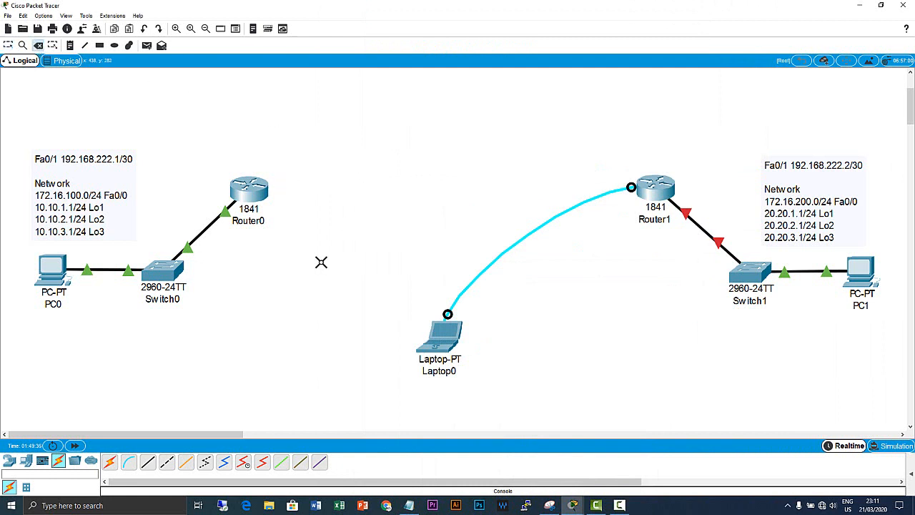
click(167, 462)
click(242, 189)
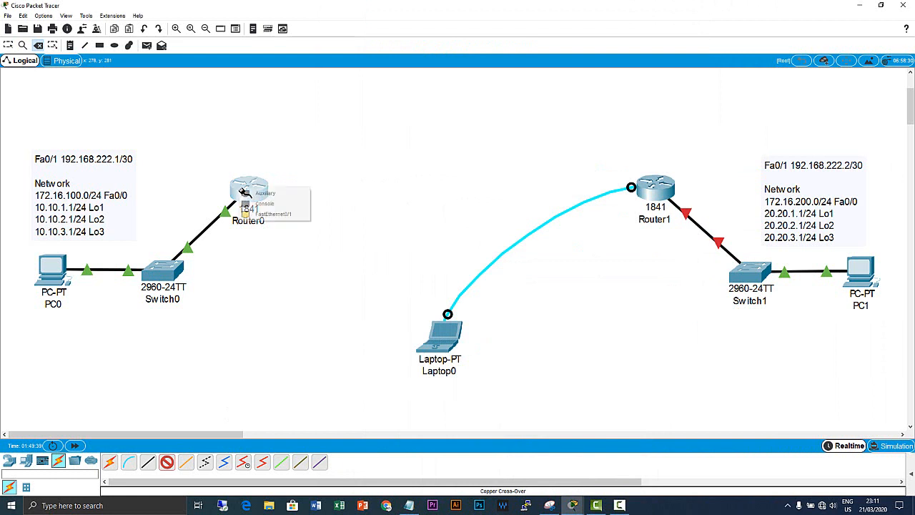
click(269, 215)
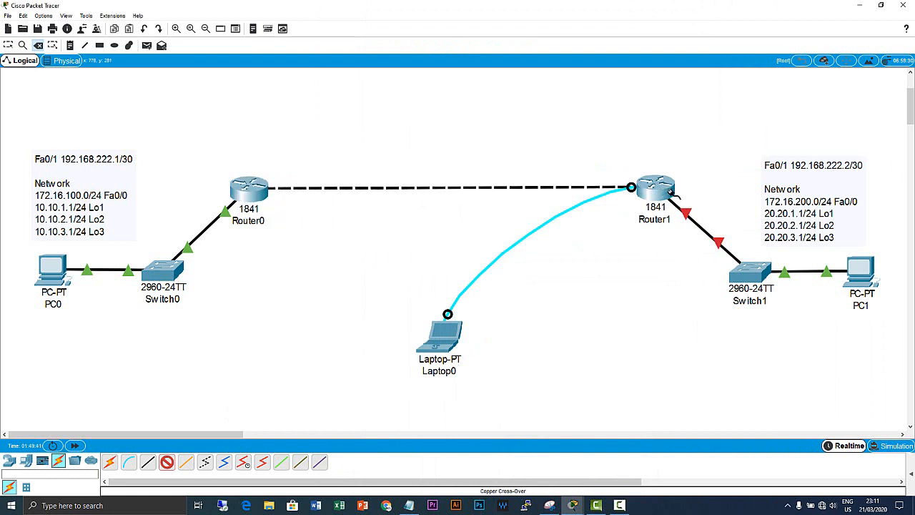
click(656, 189)
click(661, 203)
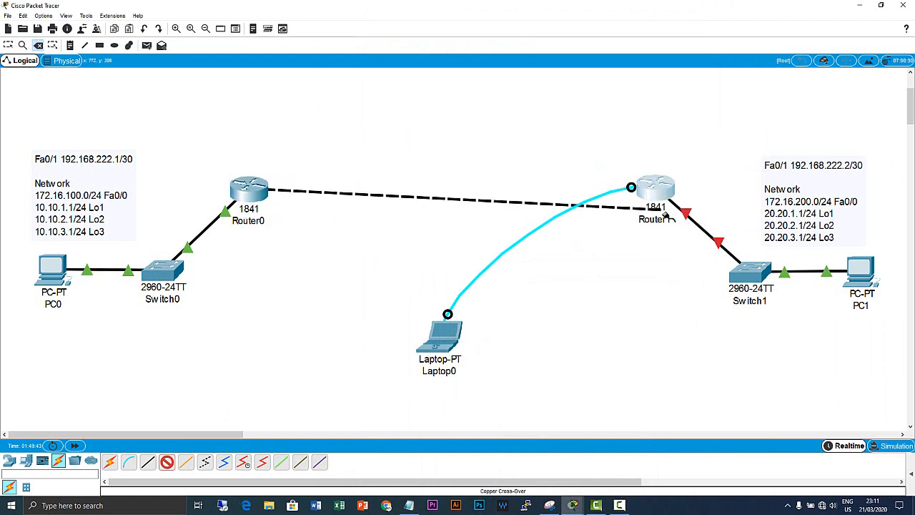
click(655, 188)
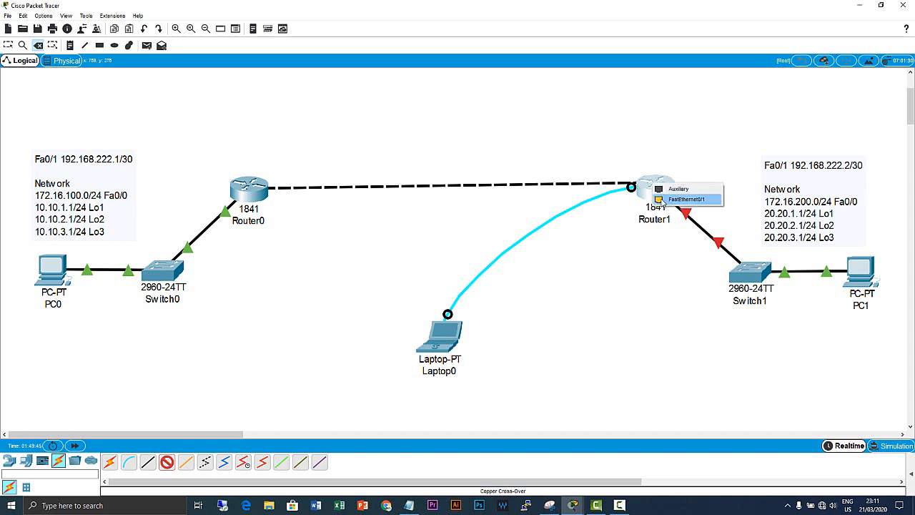
click(672, 199)
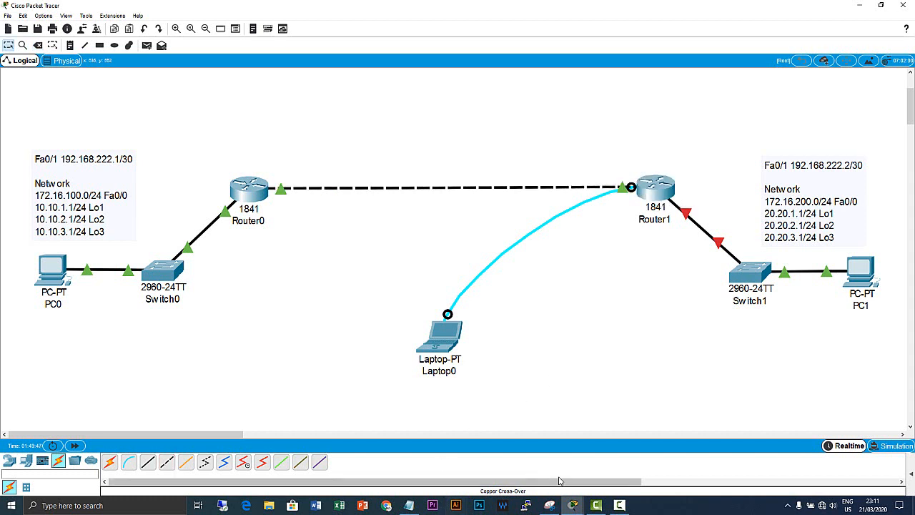
- In Laptop0's terminal, configure DAY-R1's interface fa0/0 with IP address 172.16.200.1 and mask 255.255.255.0, and enable it with no shut
mouse_move(575, 508)
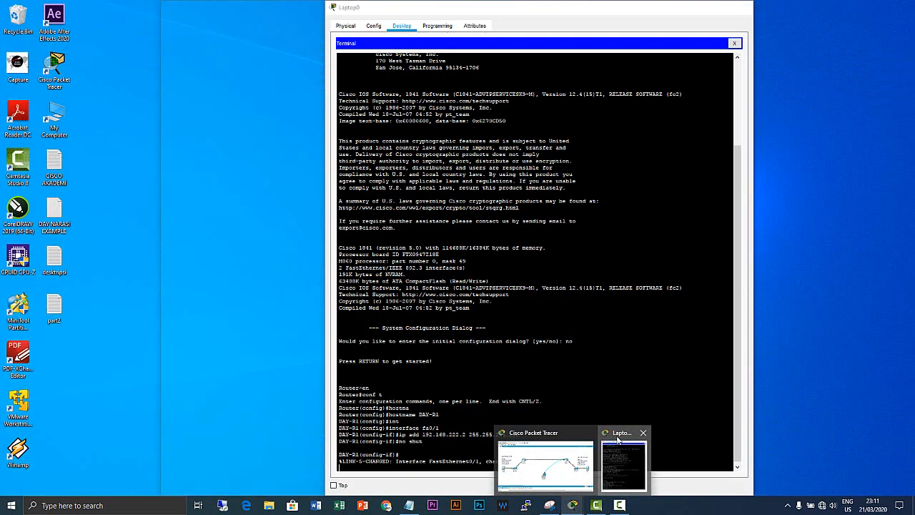
click(618, 441)
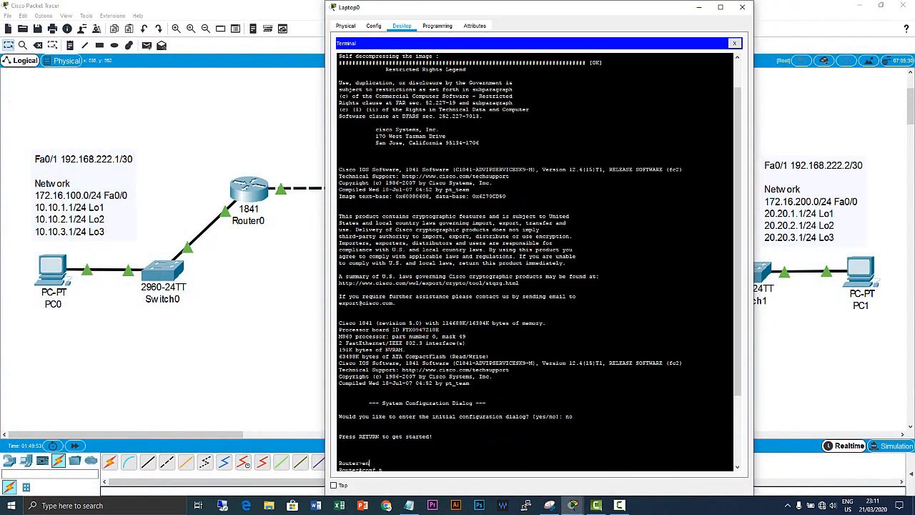
click(739, 459)
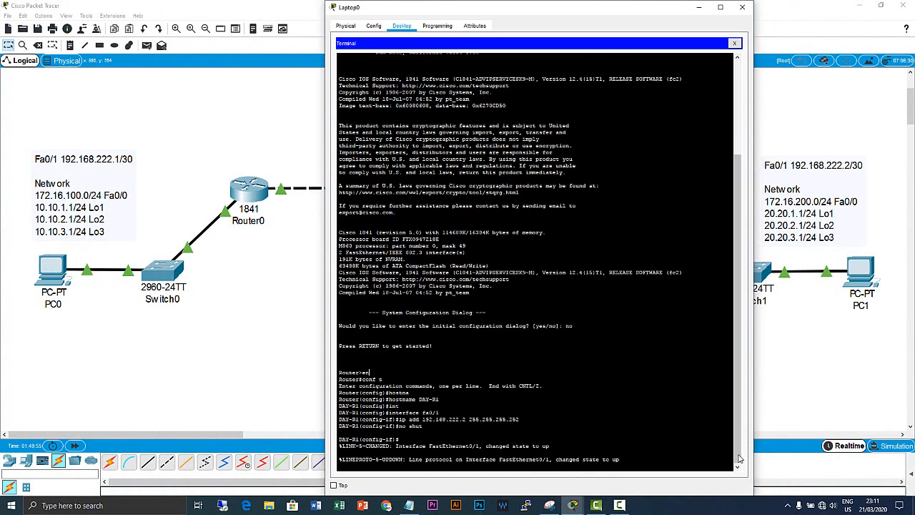
key(Return)
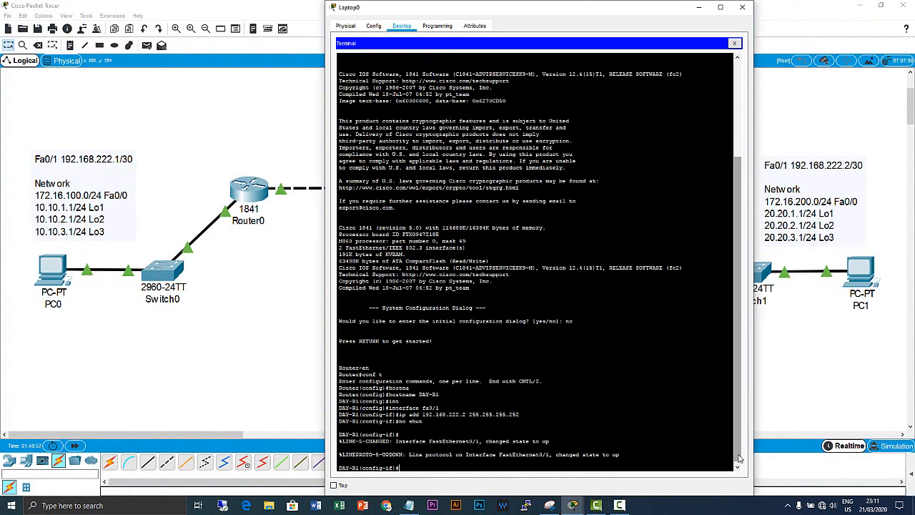
text(interface fa0/0)
key(Return)
text(if)#i)
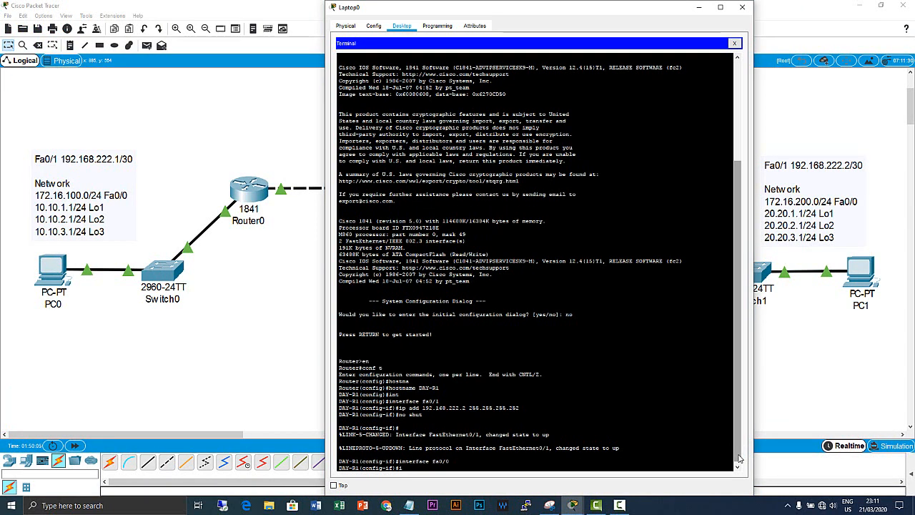
text(p add 172.16.200.1 255.255.25)
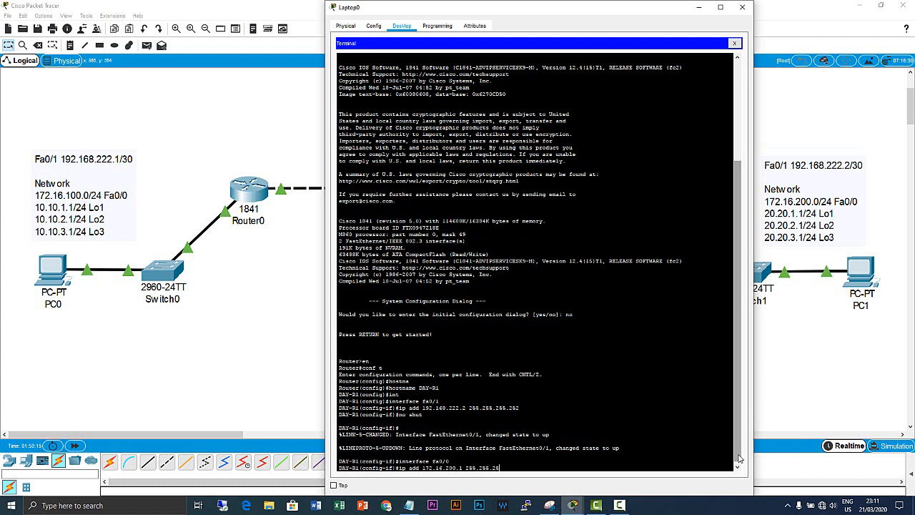
text(5.0)
key(Return)
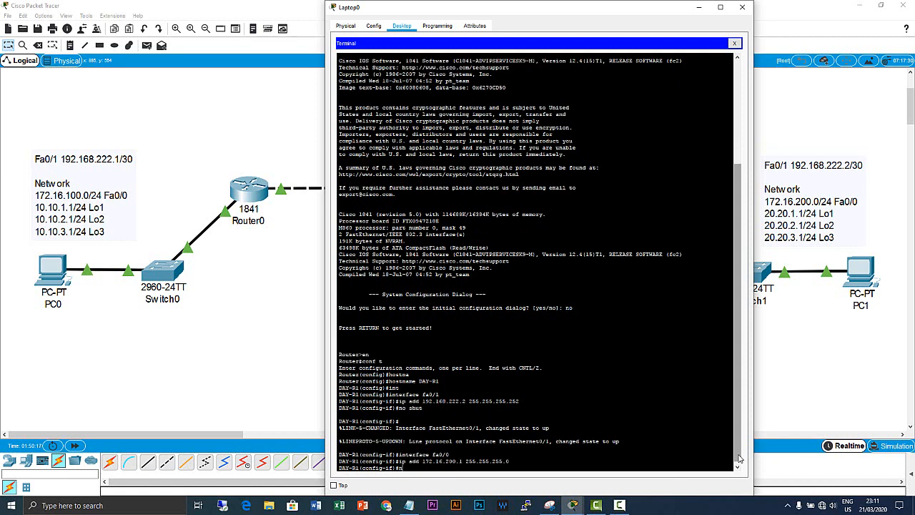
text(no shut)
key(Return)
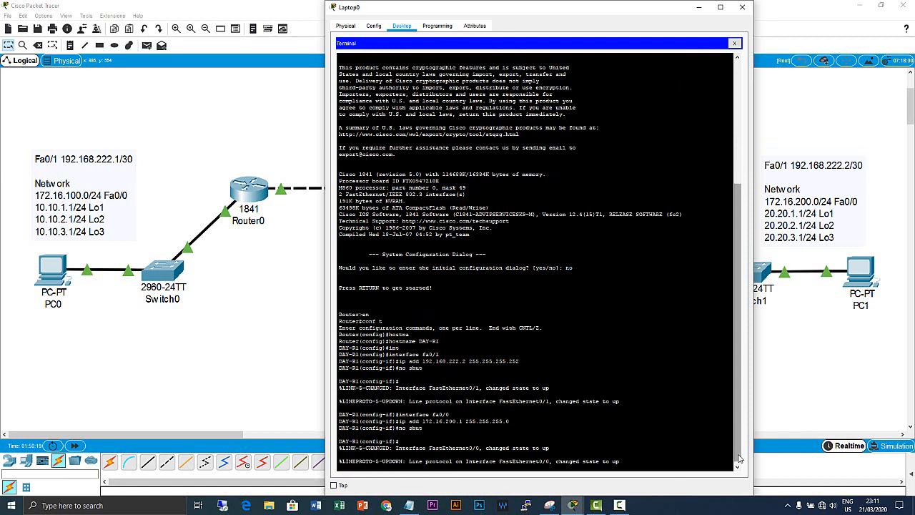
key(Return)
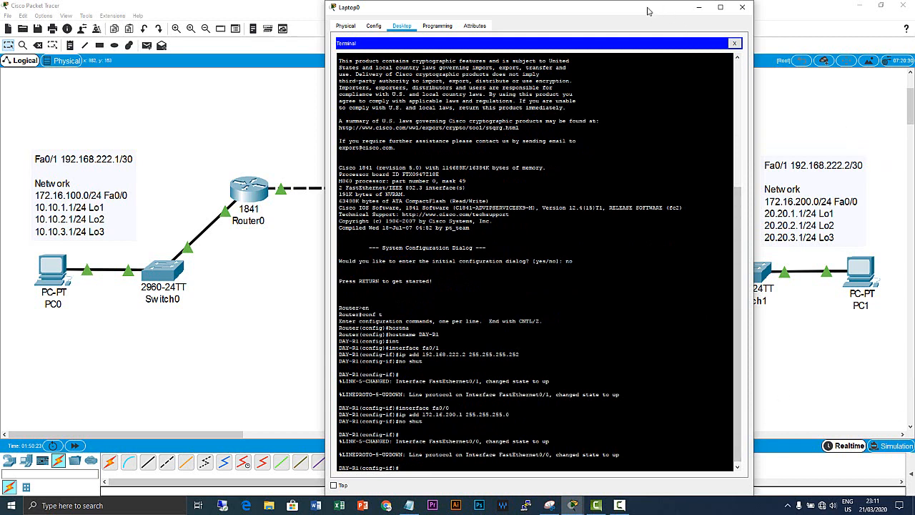
- Move the terminal window clear of Router1's notes and create interface loopback1 on DAY-R1
drag(648, 10, 515, 8)
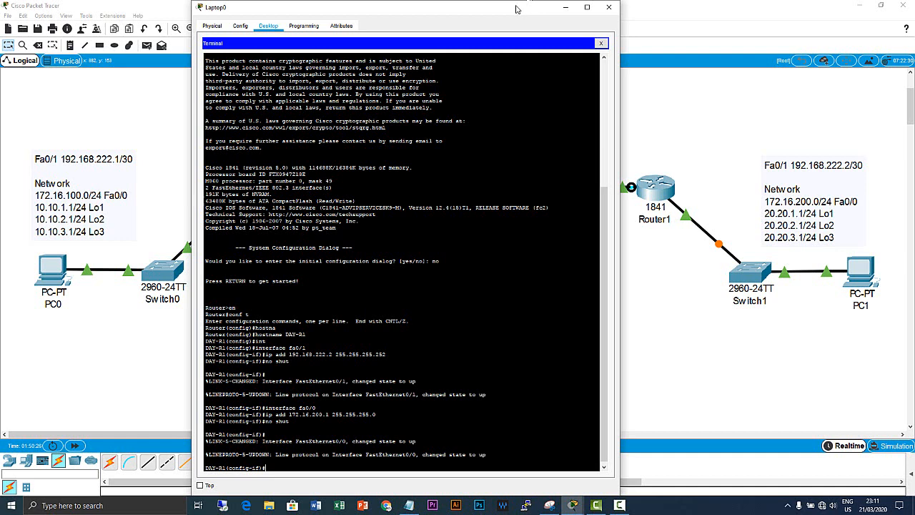
mouse_move(518, 9)
mouse_down()
mouse_move(499, 6)
mouse_move(520, 7)
mouse_up()
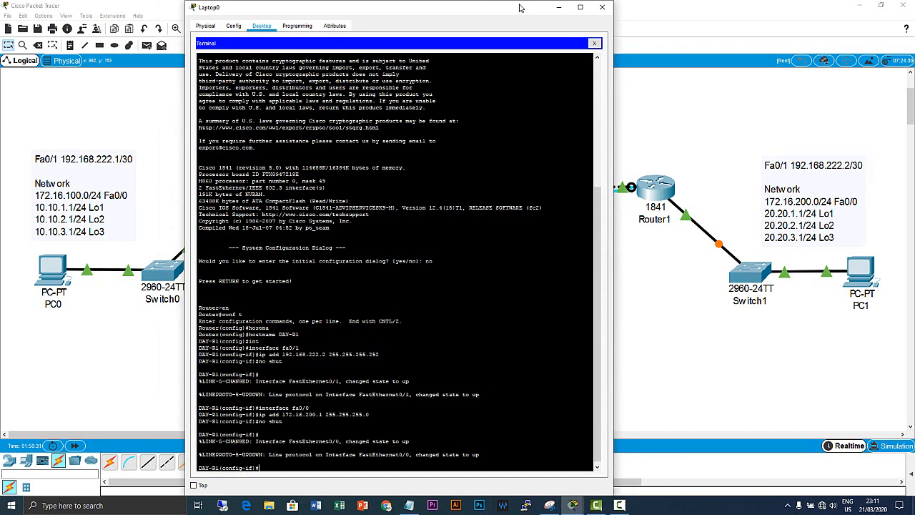
key(Return)
text(in)
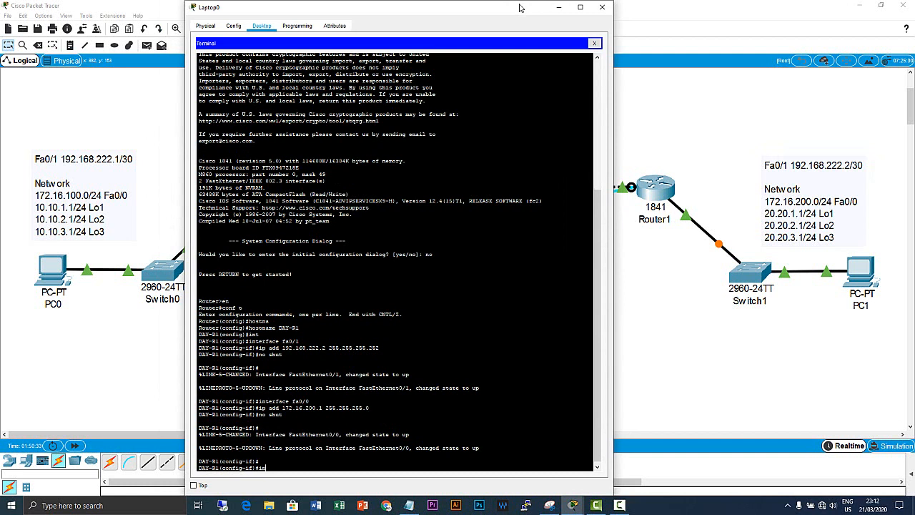
text(terface loopback1 20.20.1.1 255)
key(BackSpace)
key(BackSpace)
key(BackSpace)
key(BackSpace)
key(BackSpace)
key(BackSpace)
key(BackSpace)
key(BackSpace)
key(BackSpace)
key(Return)
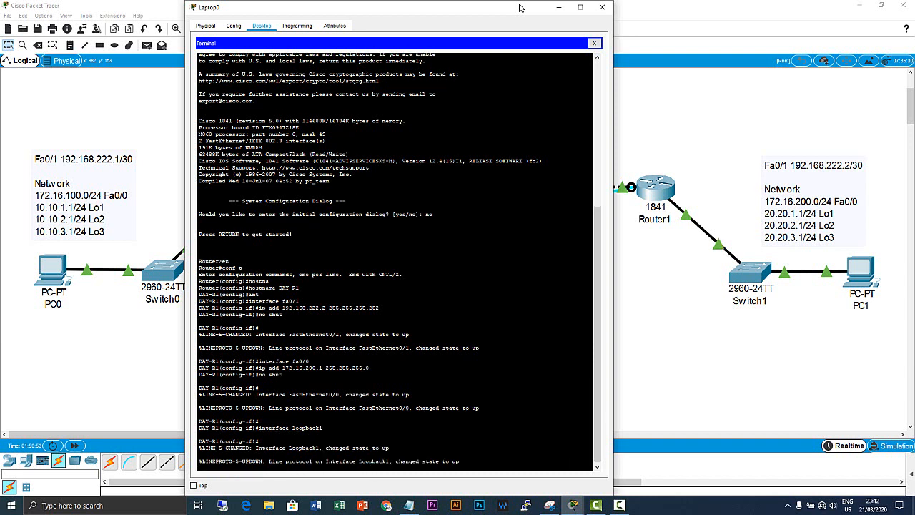
- Assign IP address 20.20.1.1 with mask 255.255.255.0 to interface loopback1
key(Return)
text(ip)
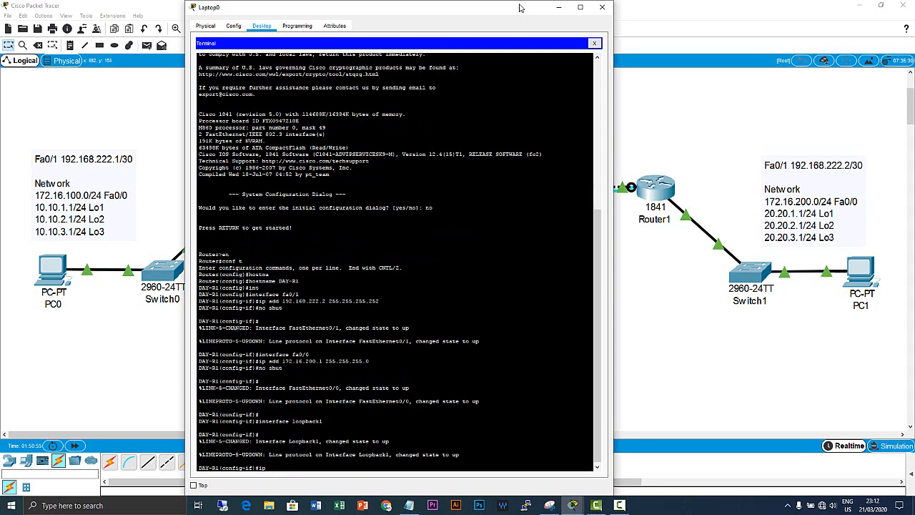
text( add 20.20.1.1 255.255.255.0)
key(Return)
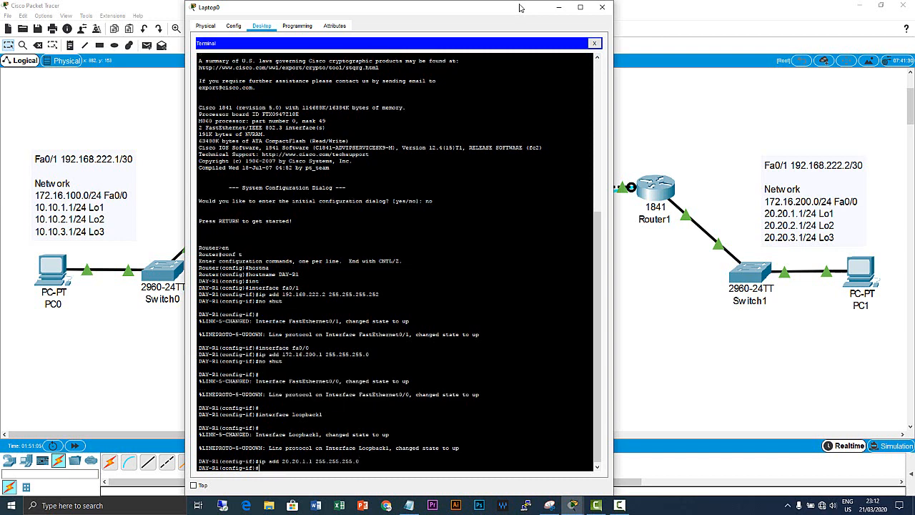
key(Return)
- Create interface loopback2 and assign it IP address 20.20.2.1 with mask 255.255.255.0
key(Up)
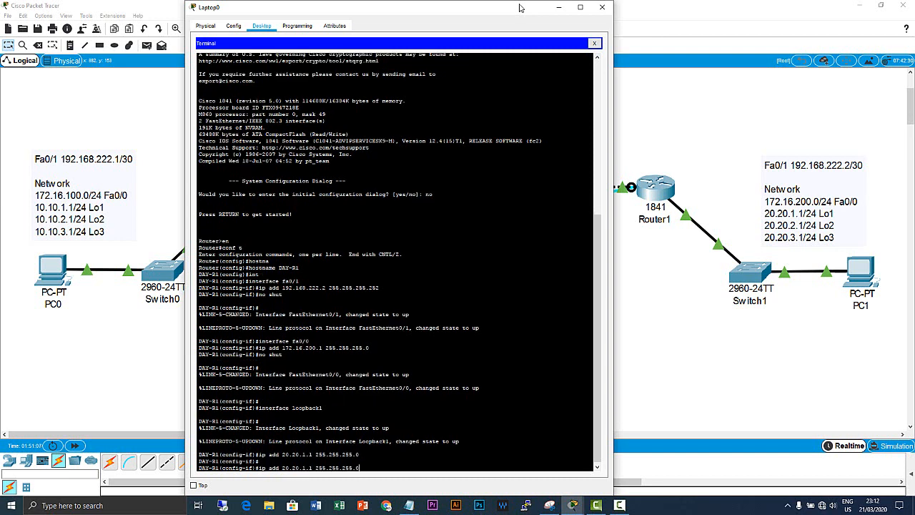
key(Up)
key(Return)
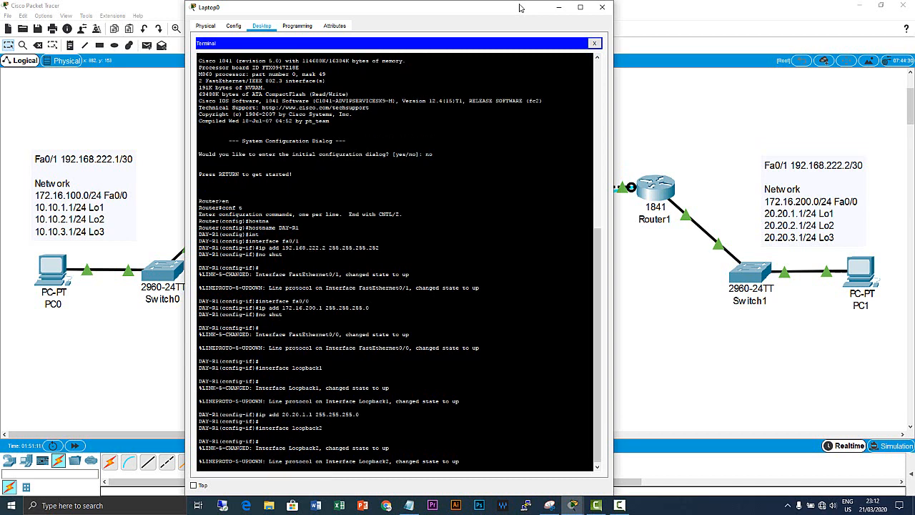
key(Return)
key(Up)
key(Up)
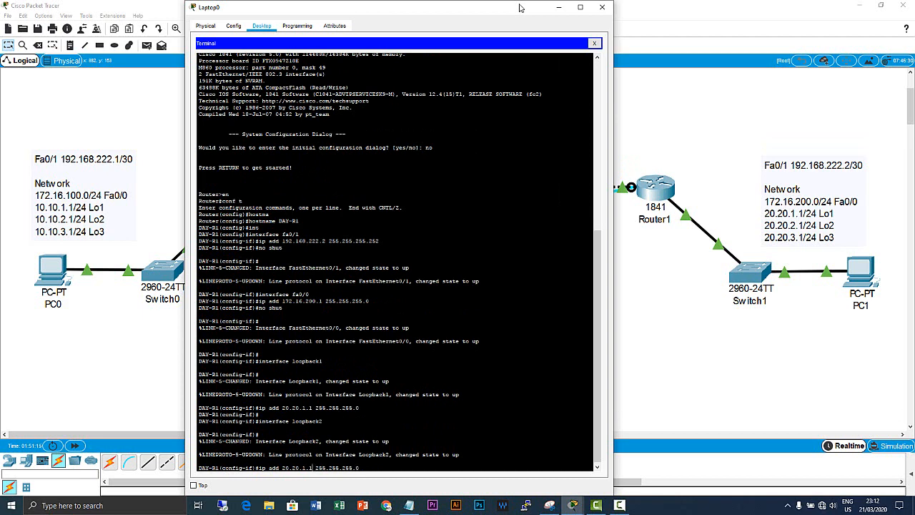
key(BackSpace)
text(2)
key(Return)
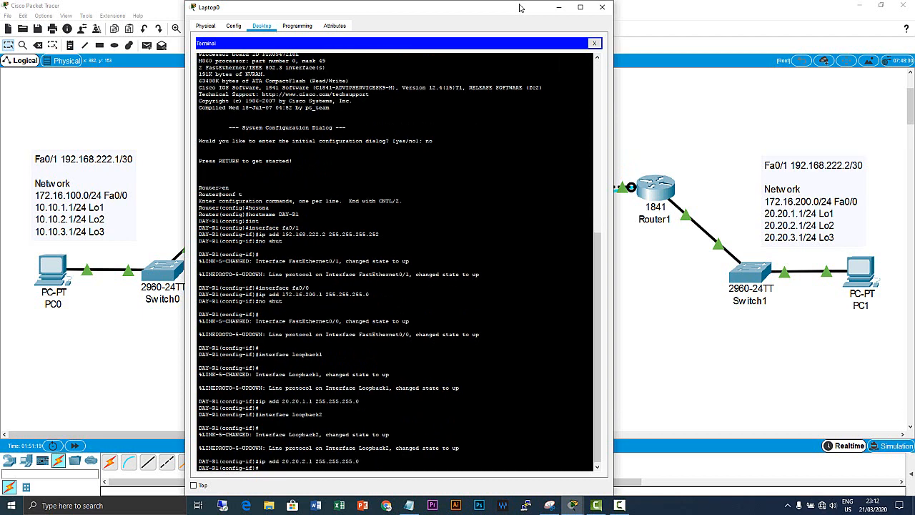
- Create interface loopback3 and assign it IP address 20.20.3.1 with mask 255.255.255.0
key(Up)
key(Up)
key(Up)
key(Down)
key(Return)
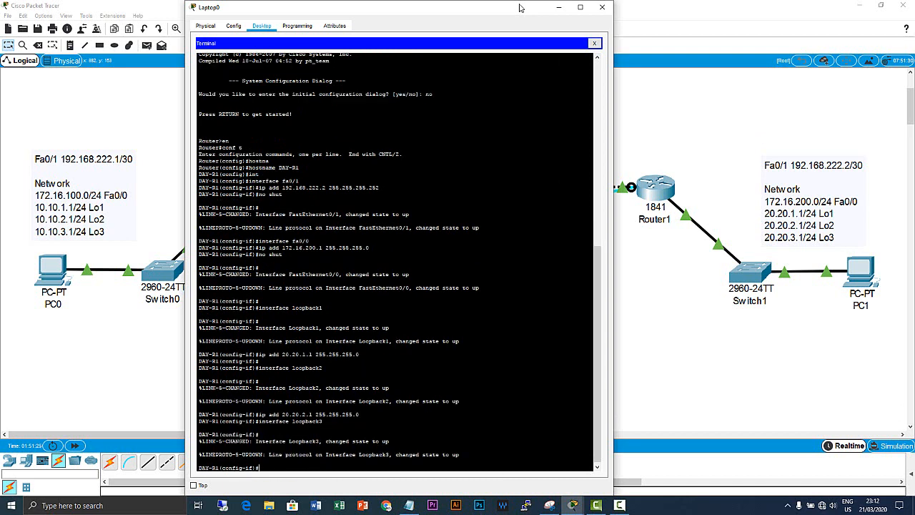
key(Up)
key(Up)
key(Return)
key(Return)
- Exit interface and global configuration modes on DAY-R1 to return to privileged mode
text(ex)
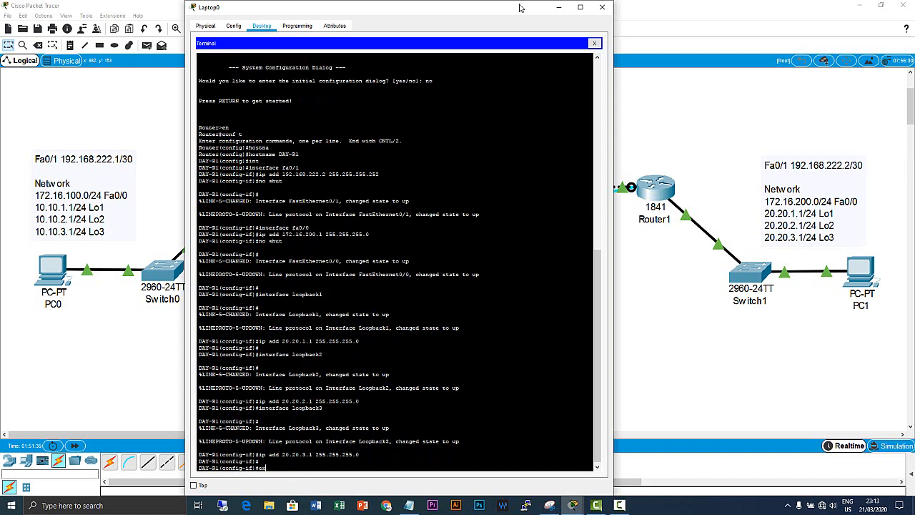
text(it)
key(Return)
key(Return)
key(Return)
key(Return)
text(ex)
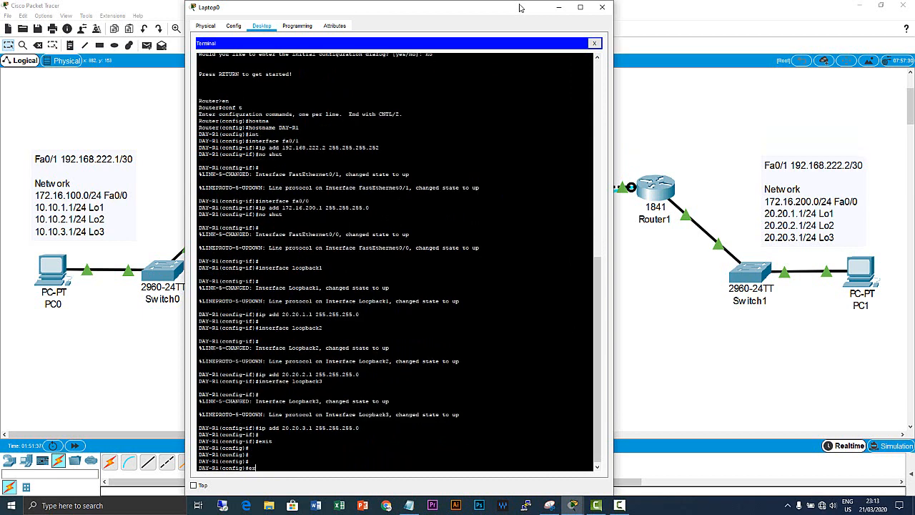
key(Return)
key(Return)
key(Return)
key(Return)
key(Return)
key(Return)
key(Return)
key(Return)
key(Return)
- Try to display DAY-R1's interface summary with the command sh interfaces br
text(sh)
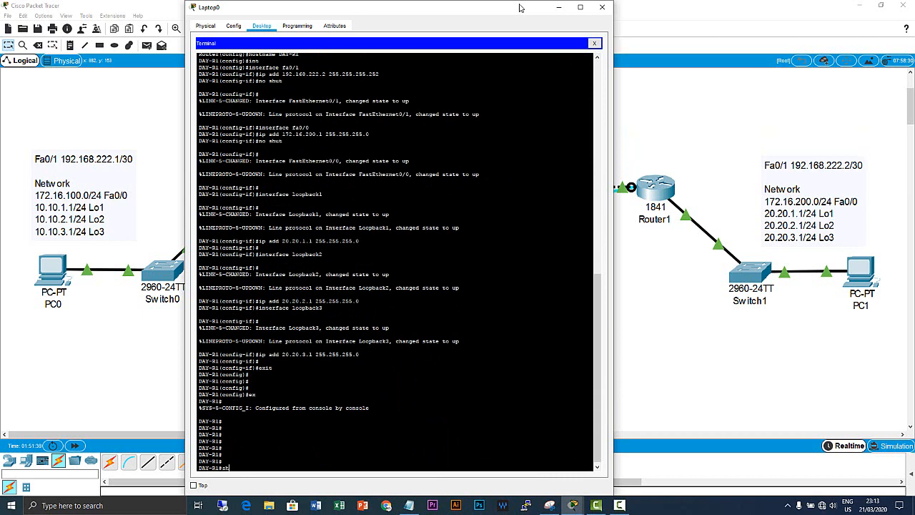
text( inter)
key(Tab)
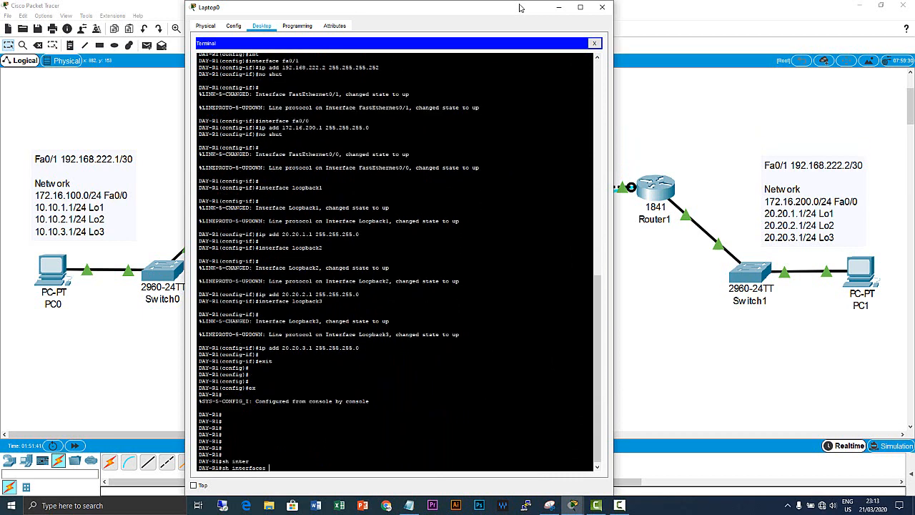
text(br)
key(Return)
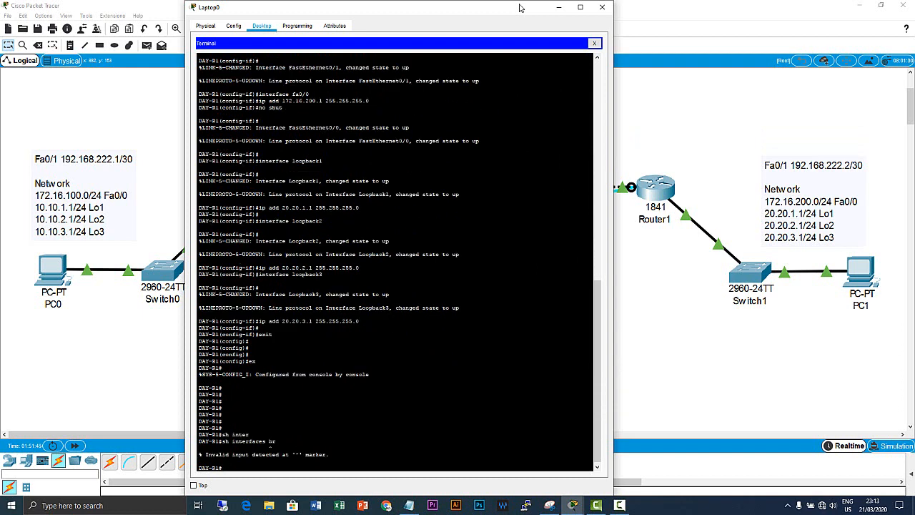
- Run sh ip int br on DAY-R1 and examine the addresses and status of its interfaces
text(sh ip int br)
key(Return)
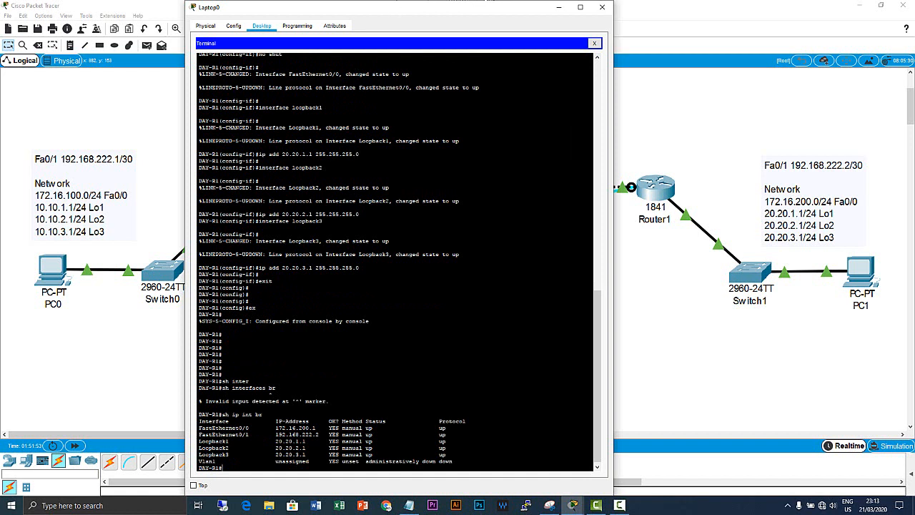
drag(319, 435, 448, 462)
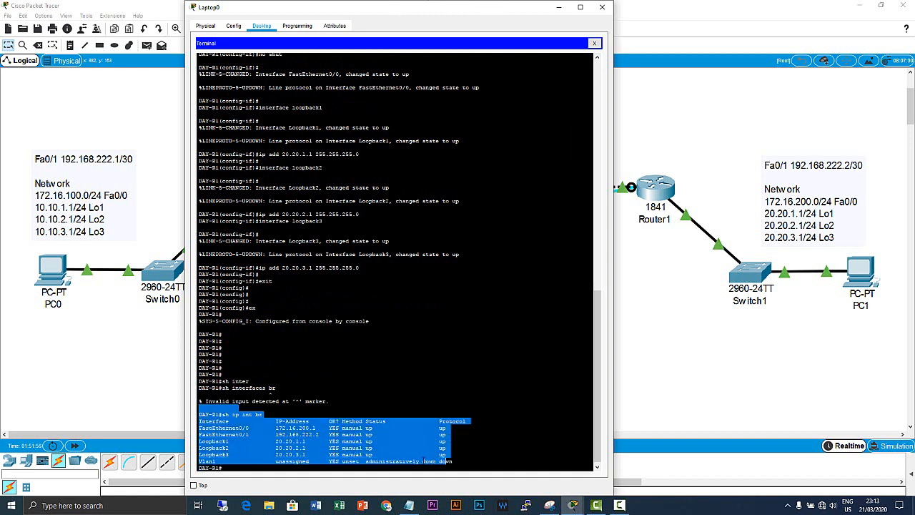
click(261, 471)
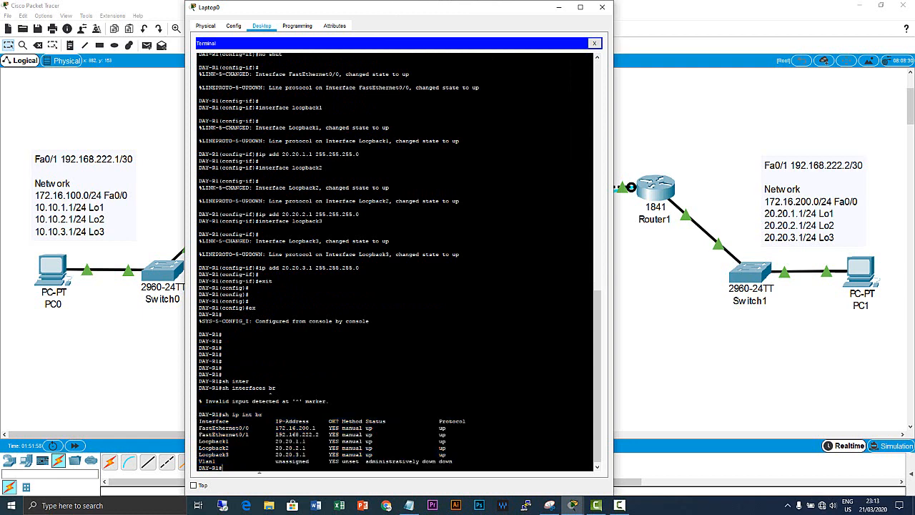
- Enter global configuration mode on DAY-R1 and disable DNS lookup with the command no ip domain-lookup
text(conf t)
key(Return)
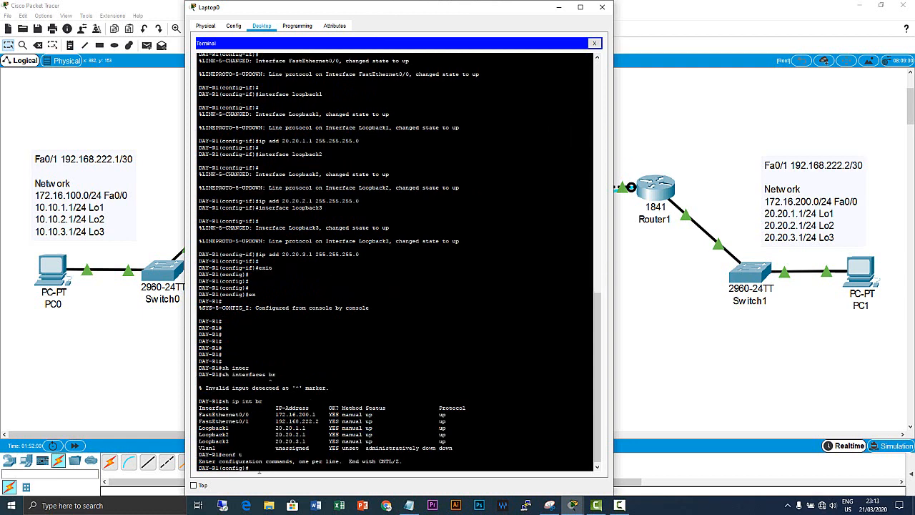
text(no ip doami)
key(BackSpace)
key(BackSpace)
text(main)
key(Tab)
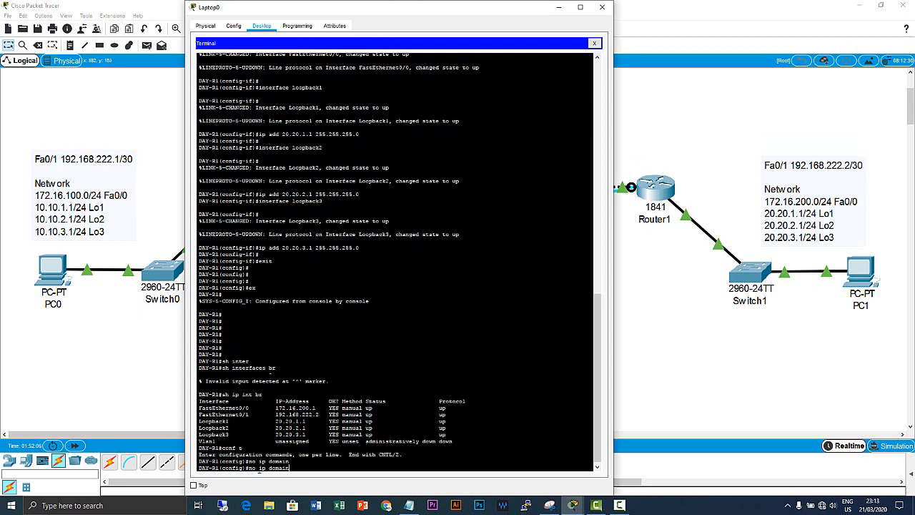
text(-lo)
key(Tab)
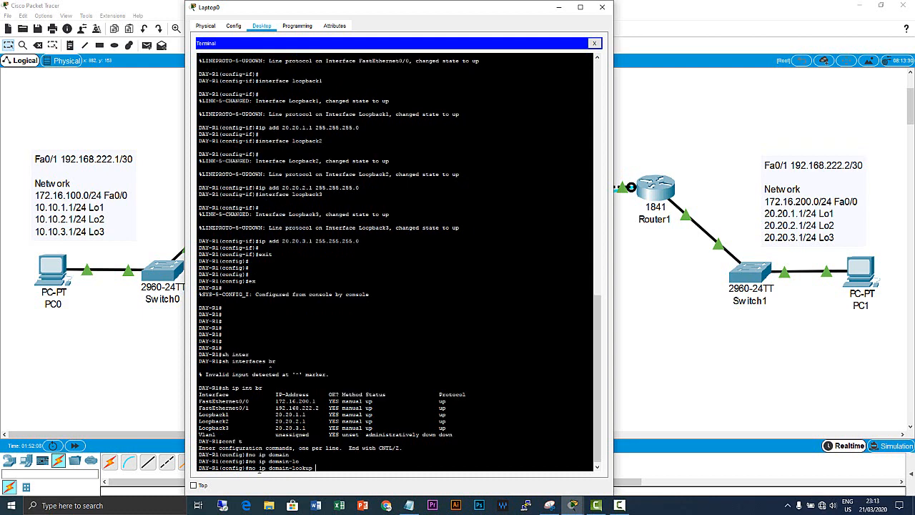
key(Return)
key(Return)
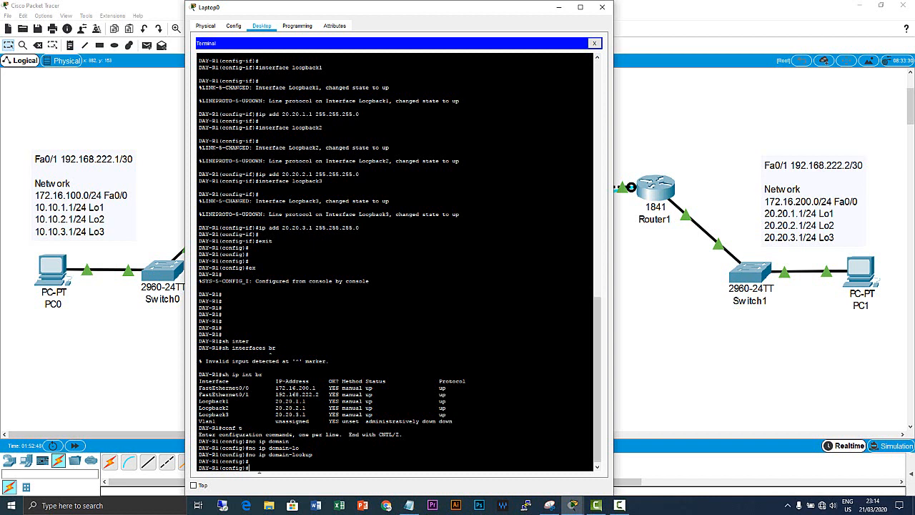
- Enable RIP version 2 on DAY-R1 and turn off automatic route summarization
text(route)
text(r rip)
key(Return)
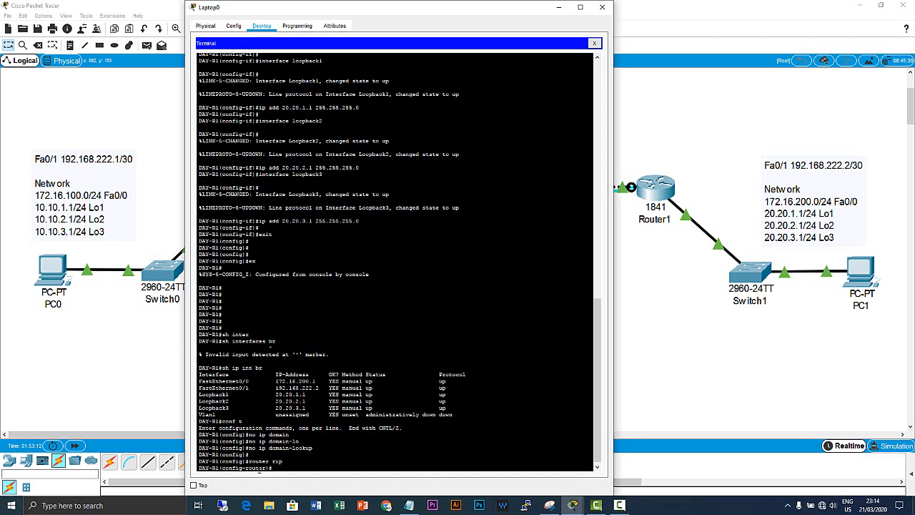
text(versi)
key(Tab)
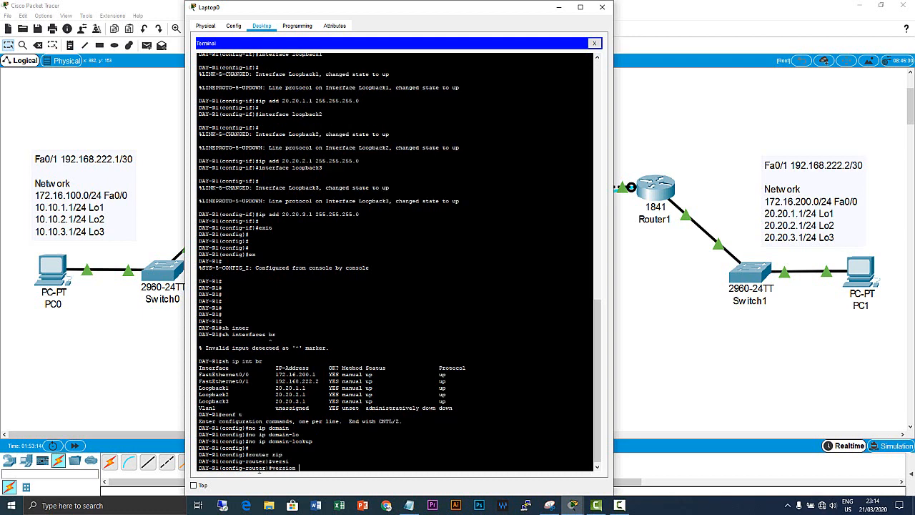
text(2)
key(Return)
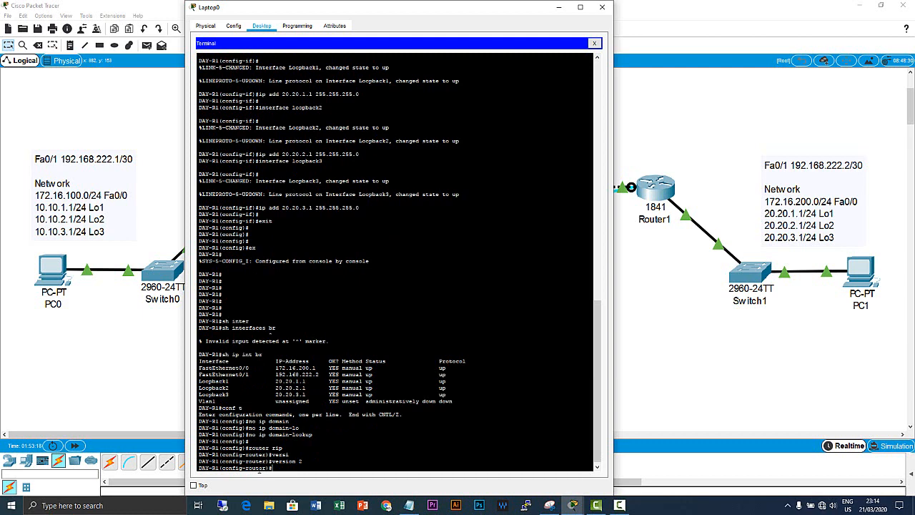
text(no aut)
key(Tab)
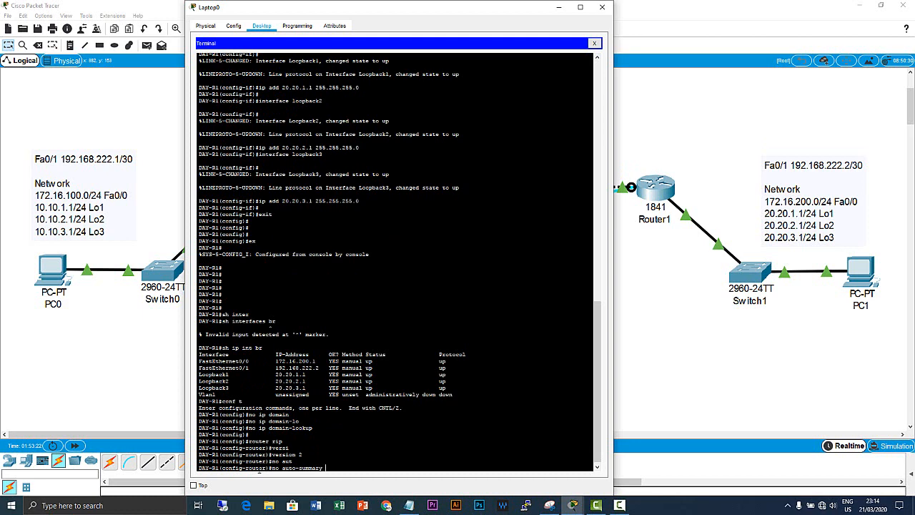
key(Return)
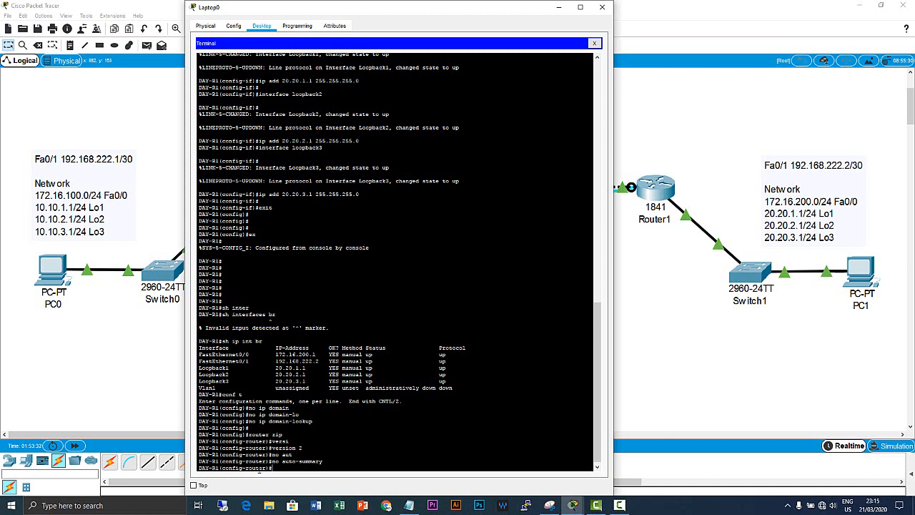
- Advertise network 192.168.222.0 in DAY-R1's RIP configuration
text(netw)
key(Tab)
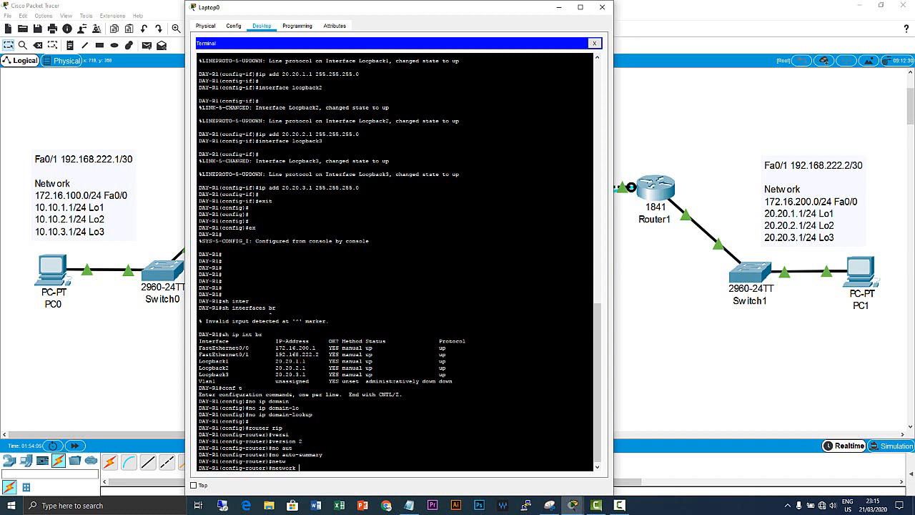
text(192.168.222.0)
key(Return)
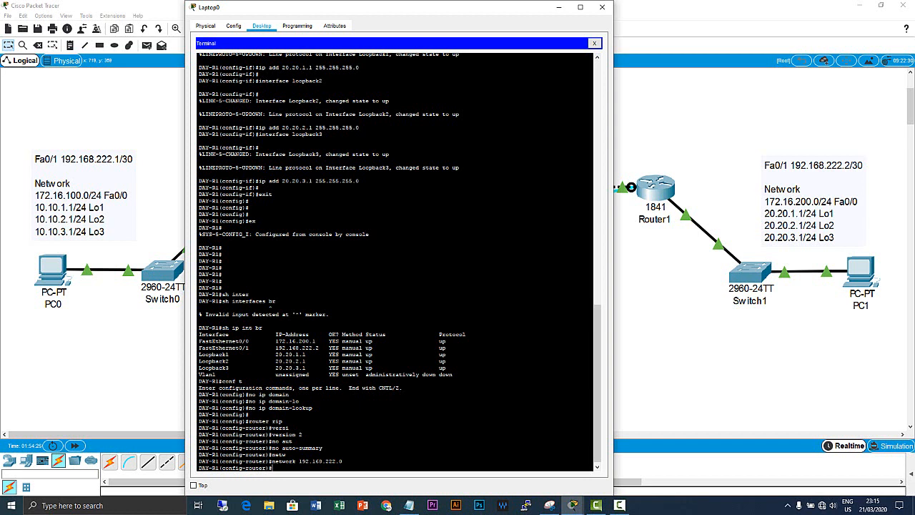
- Remove network 192.168.222.0 from DAY-R1's RIP configuration
key(Up)
key(ctrl+a)
text(no)
key(Return)
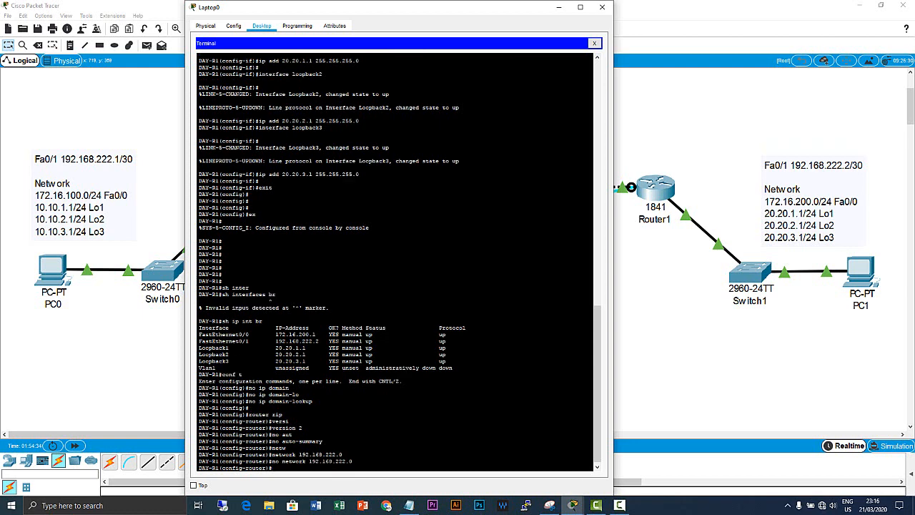
- Advertise the LAN network 172.16.200.0 in DAY-R1's RIP configuration
text(no 72)
key(BackSpace)
key(BackSpace)
key(BackSpace)
text(network 172.16.200.0)
key(Return)
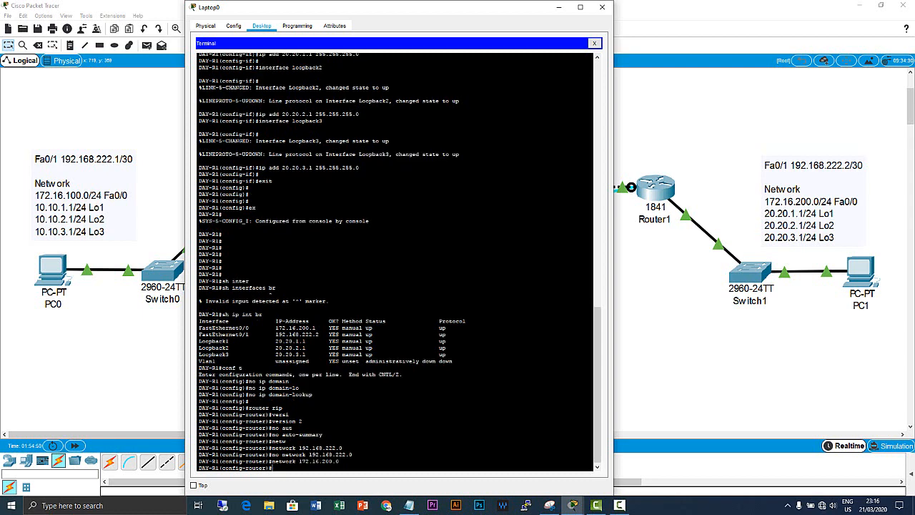
- Advertise the first loopback network 20.20.1.0 in DAY-R1's RIP configuration
key(Up)
key(BackSpace)
key(BackSpace)
key(BackSpace)
key(BackSpace)
key(BackSpace)
key(BackSpace)
key(BackSpace)
key(BackSpace)
text(20.20.1.0)
key(Return)
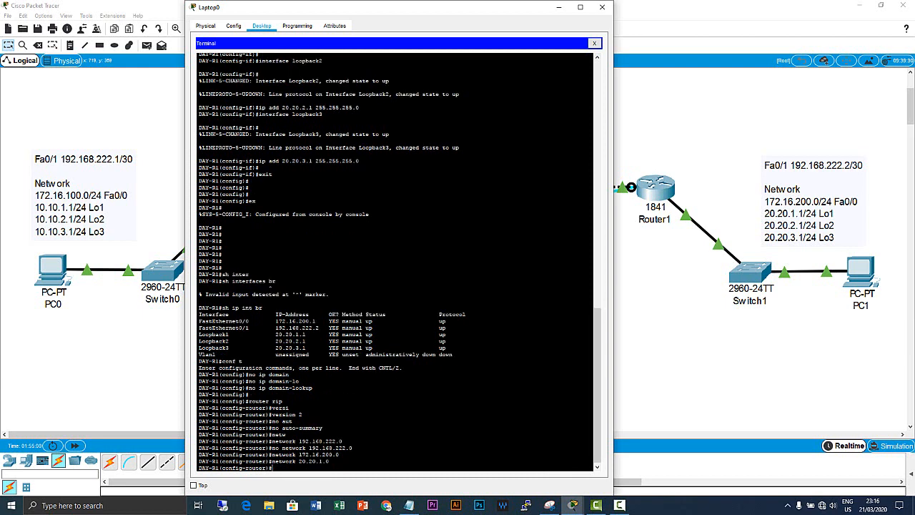
- Advertise networks 20.20.2.0 and 20.20.3.0 in DAY-R1's RIP configuration and return to privileged mode
key(Up)
key(BackSpace)
text(3)
key(Return)
key(Up)
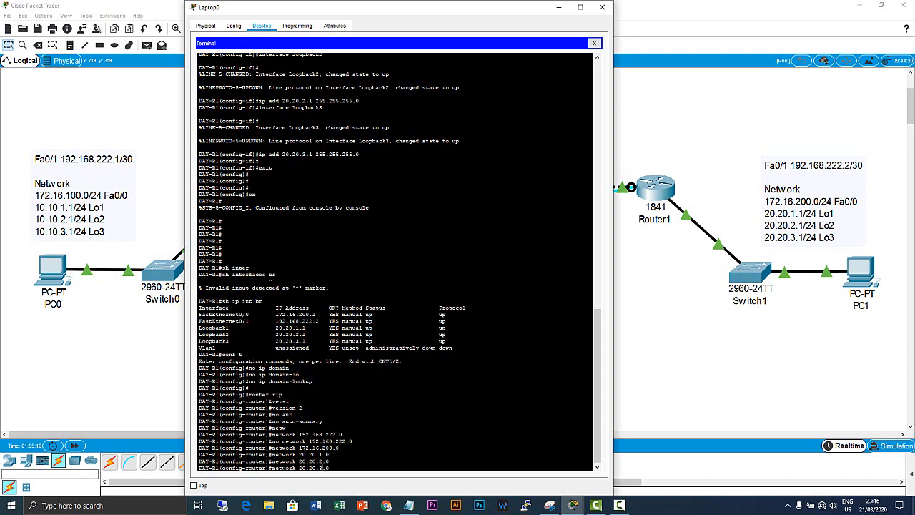
key(BackSpace)
text(3)
key(Return)
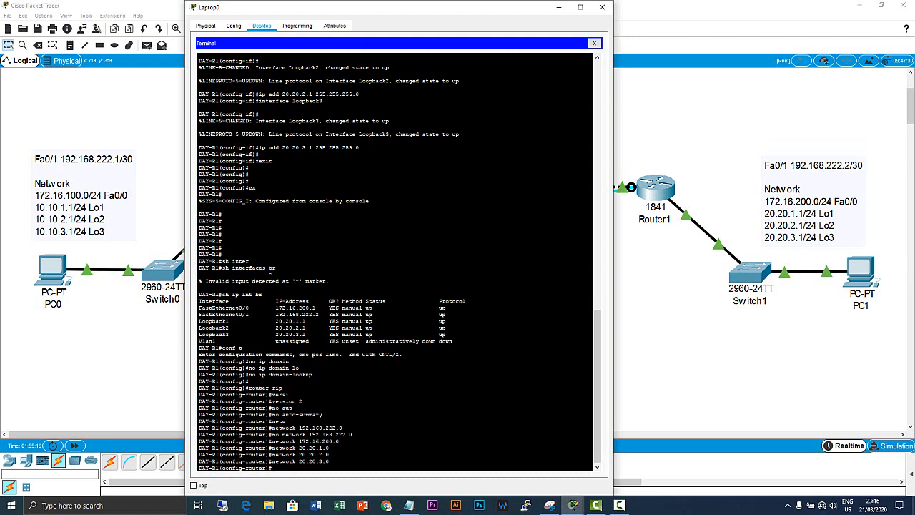
text(end)
key(Return)
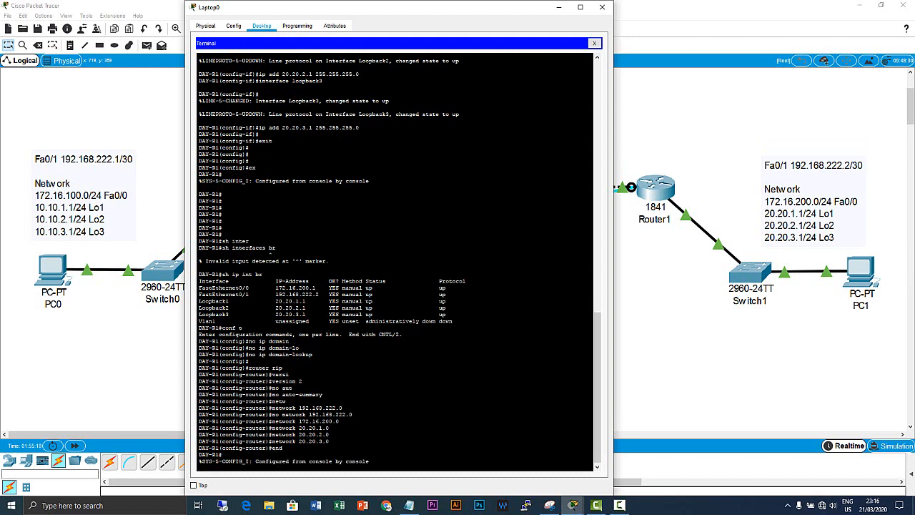
- Display the RIP-learned routes on DAY-R1 with the command sh ip route rip
key(Return)
key(Return)
key(Return)
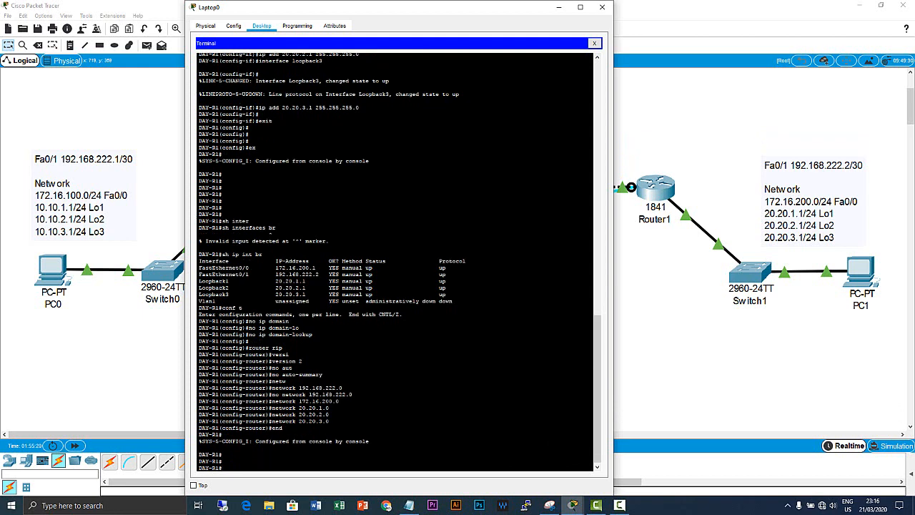
text(sh ip route rip)
key(Return)
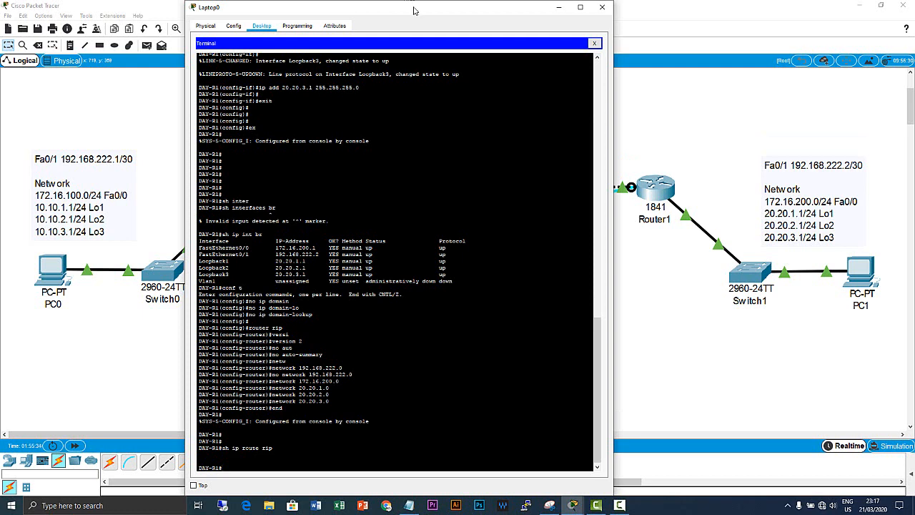
- Move the Laptop0 window aside and open Router0's command-line interface in a maximized window
drag(436, 10, 638, 10)
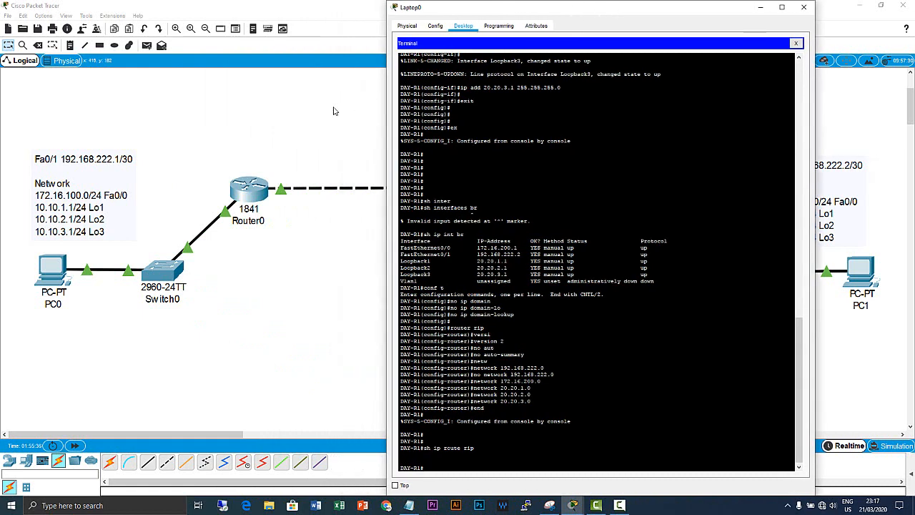
click(261, 190)
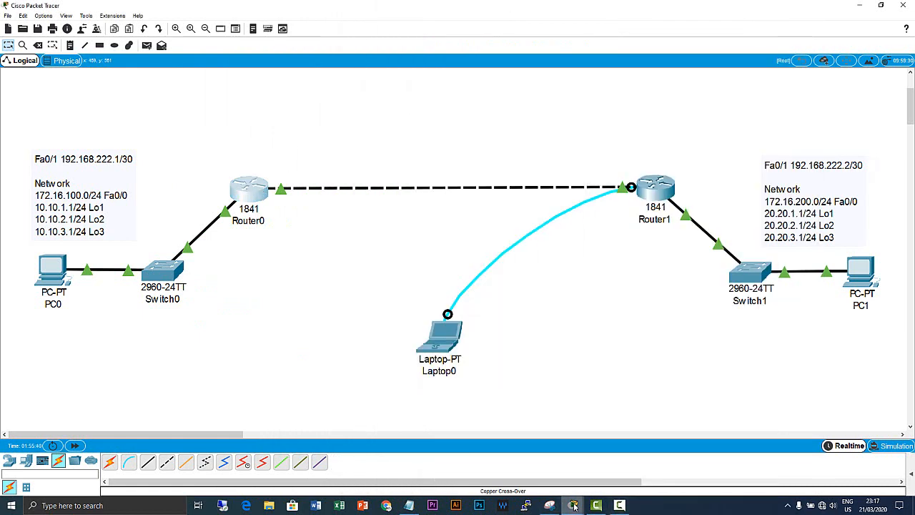
mouse_move(574, 505)
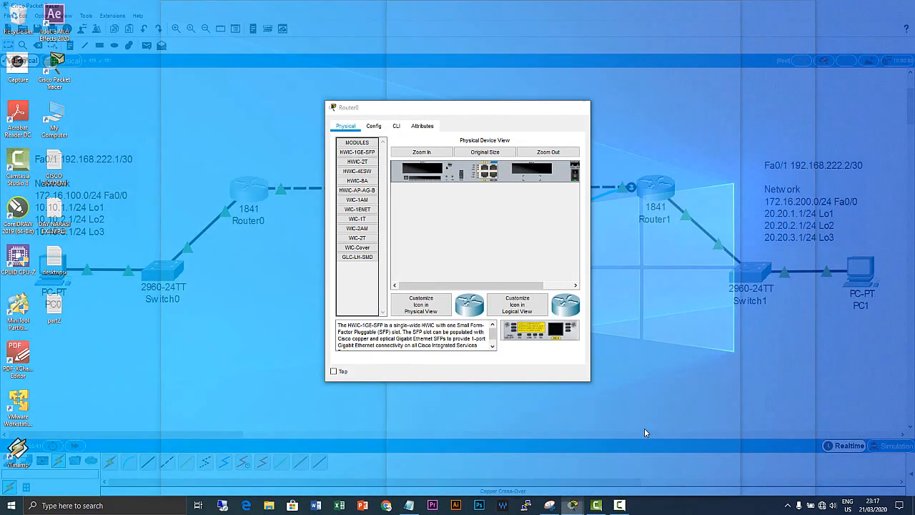
click(651, 465)
click(396, 126)
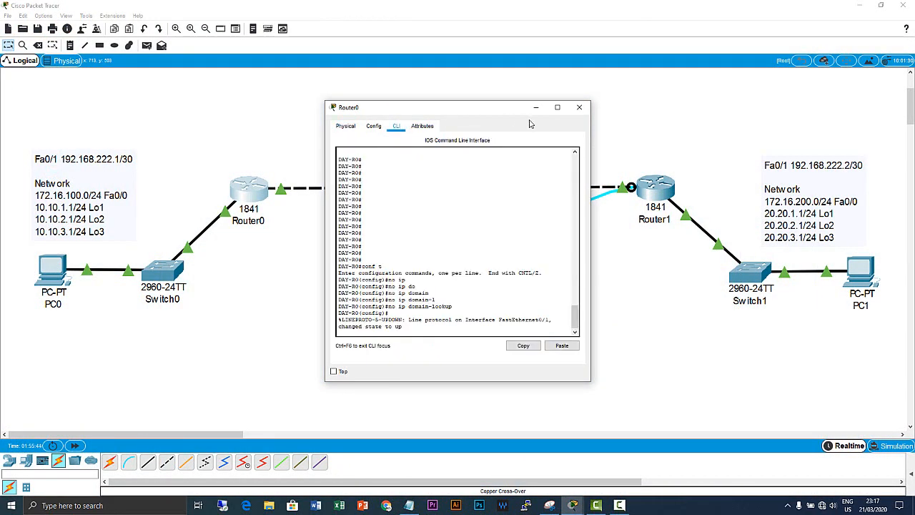
click(557, 108)
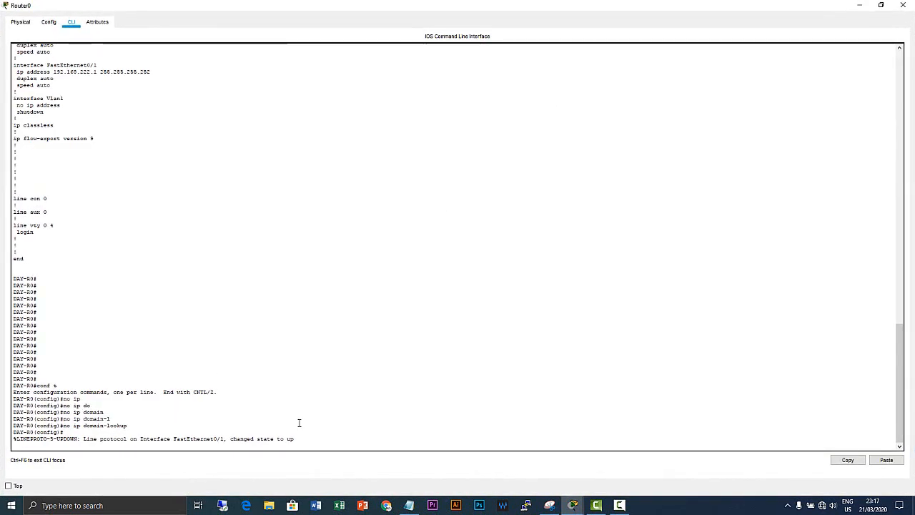
- Enable RIP version 2 on DAY-R0 and turn off automatic route summarization
key(Return)
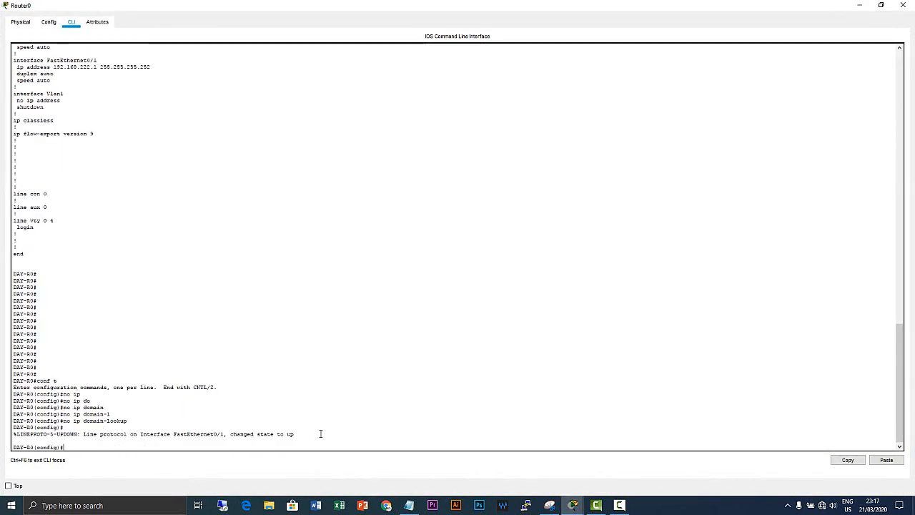
key(Return)
text(ro)
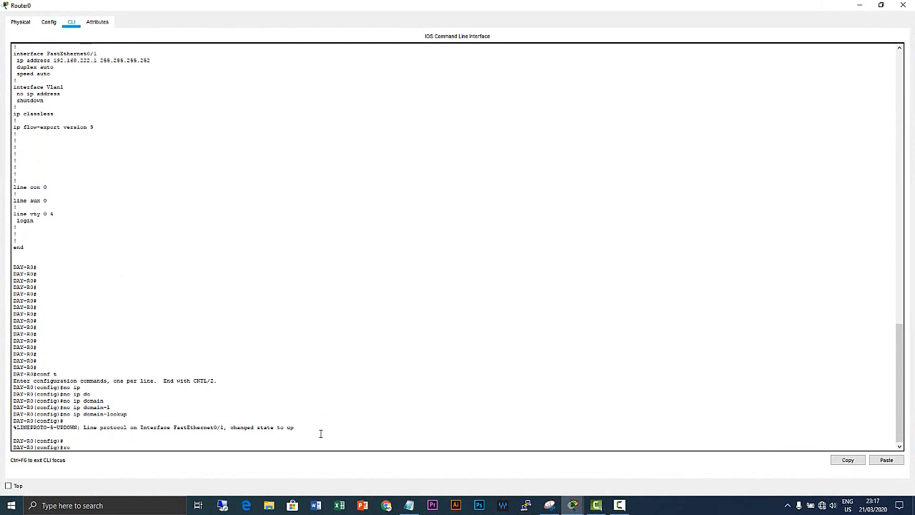
text(uter rip)
key(Return)
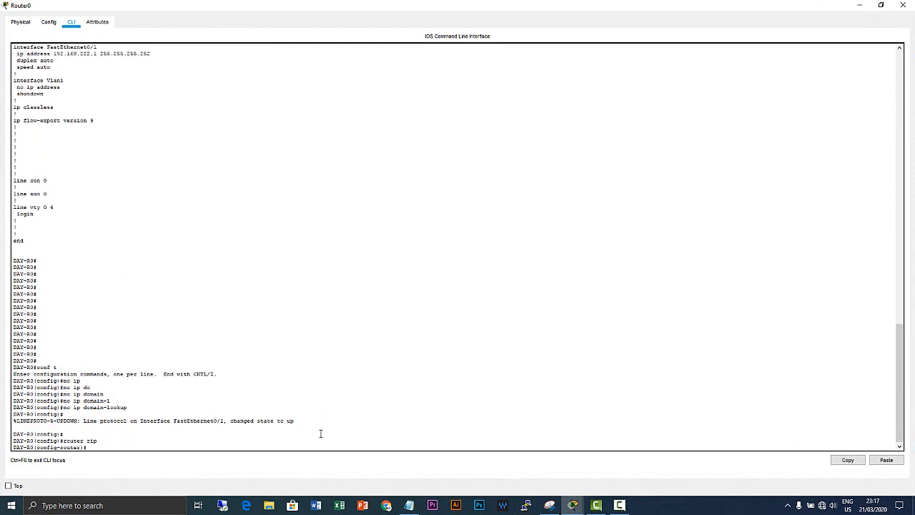
text(versio)
key(Tab)
text(2)
key(Return)
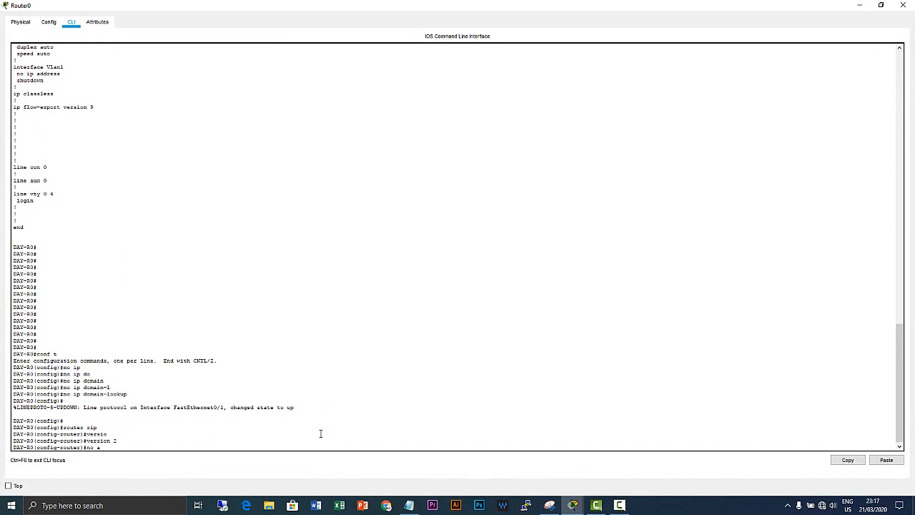
text(no a)
key(Tab)
key(Return)
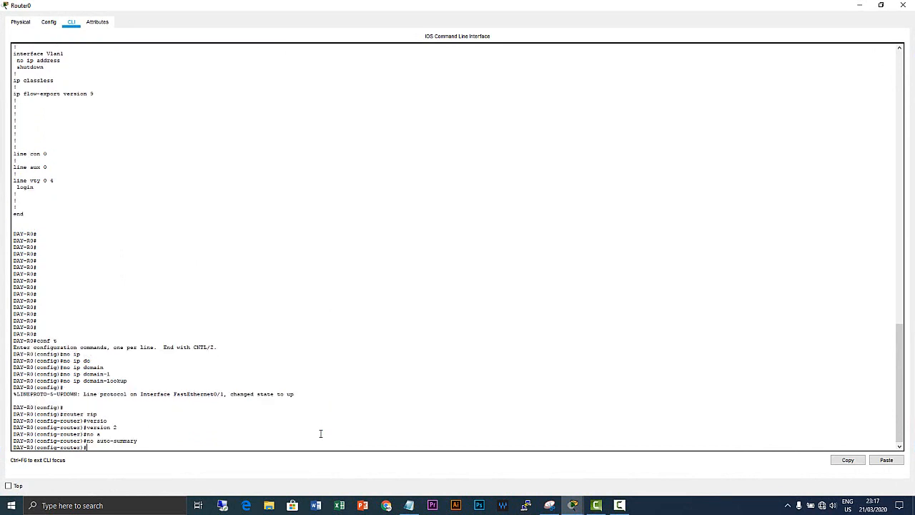
- Advertise the LAN network 172.16.100.0 in DAY-R0's RIP configuration
text(net)
key(Tab)
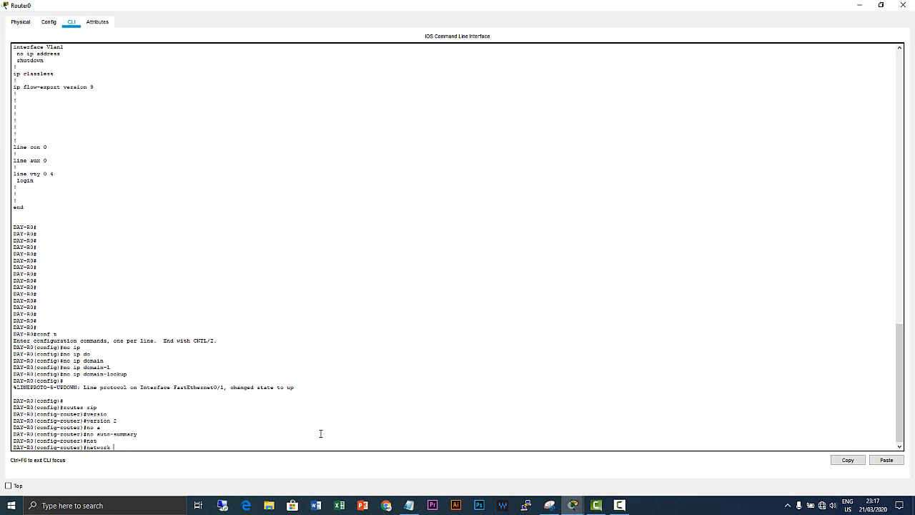
text(172.16.100.0)
key(Return)
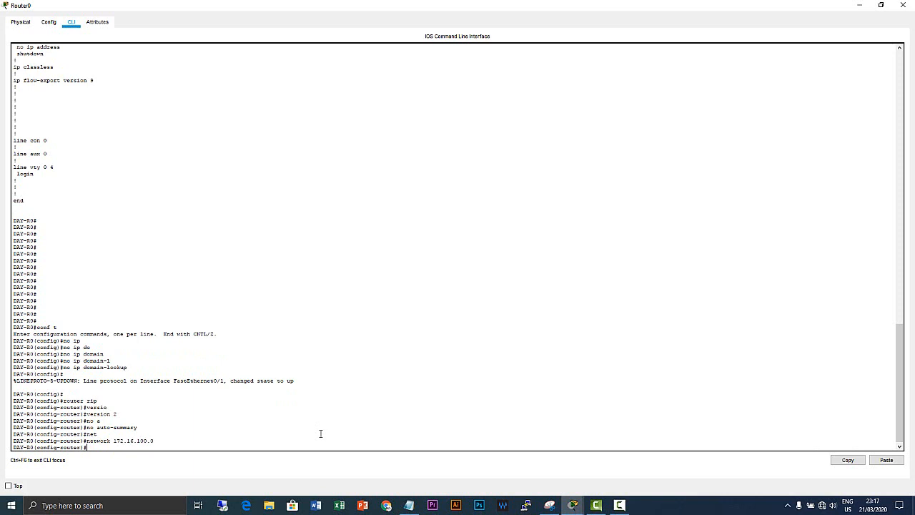
- Advertise the first loopback network 10.10.1.0 in DAY-R0's RIP configuration
key(Up)
key(BackSpace)
key(BackSpace)
key(BackSpace)
text(.10)
key(Return)
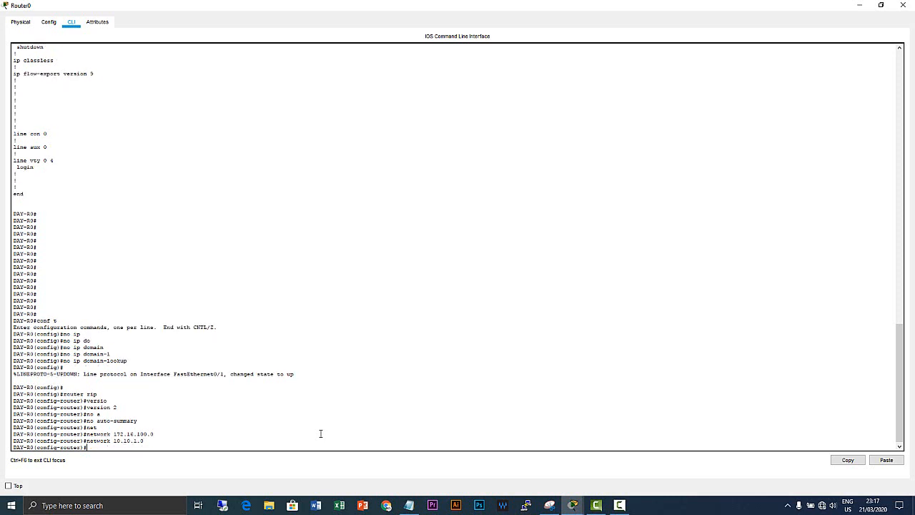
- Advertise the second loopback network 10.10.2.0 in DAY-R0's RIP configuration
key(Up)
key(Left)
key(Left)
key(BackSpace)
text(2)
key(Return)
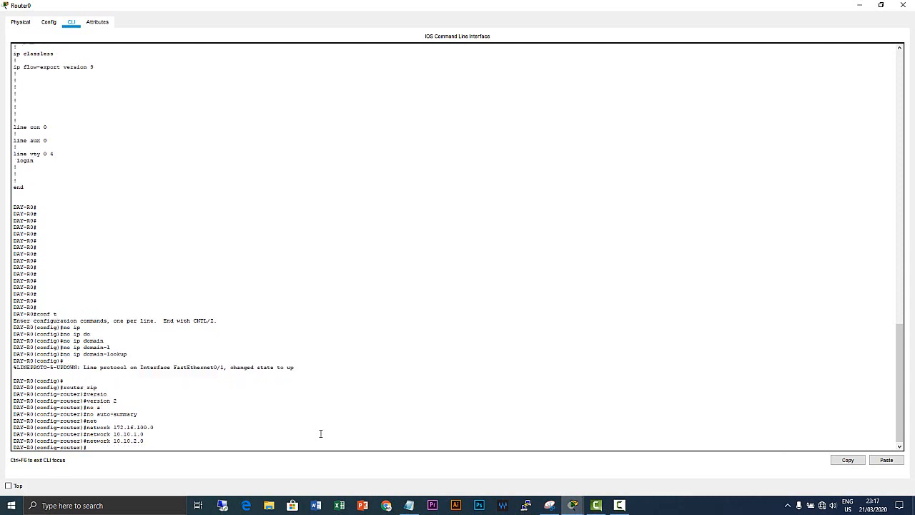
- Advertise network 10.10.3.0 in DAY-R0's RIP configuration and return to privileged mode
key(Up)
key(BackSpace)
text(3)
key(Return)
key(Return)
key(Return)
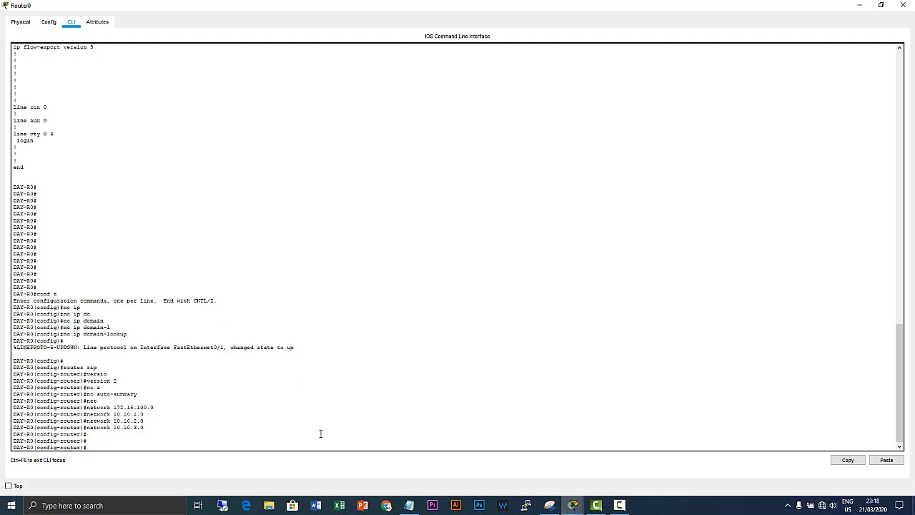
text(end)
key(Return)
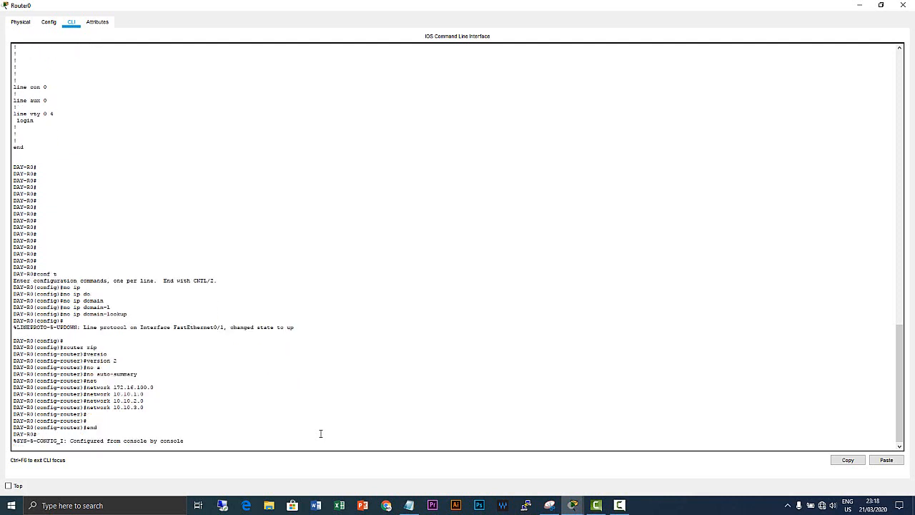
- Display the RIP routes in DAY-R0's routing table
key(Return)
text(sh ip ro)
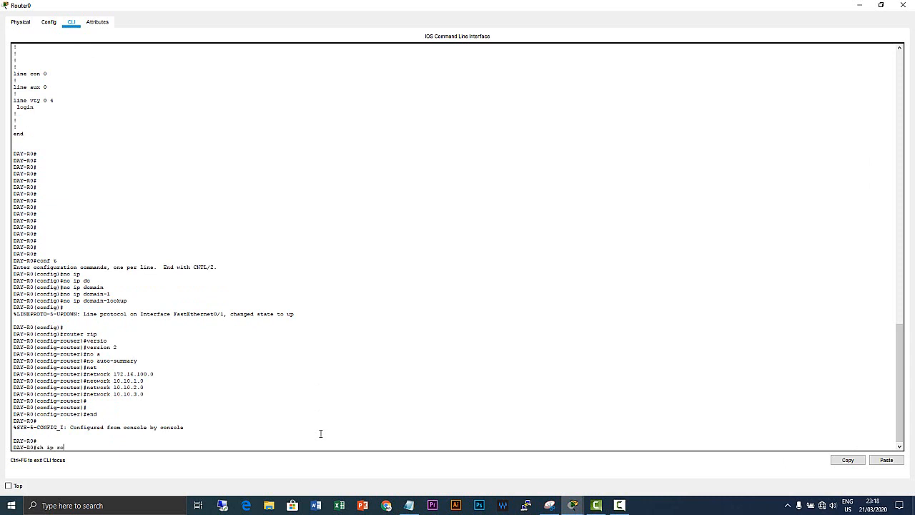
text(u)
key(Tab)
text(rip)
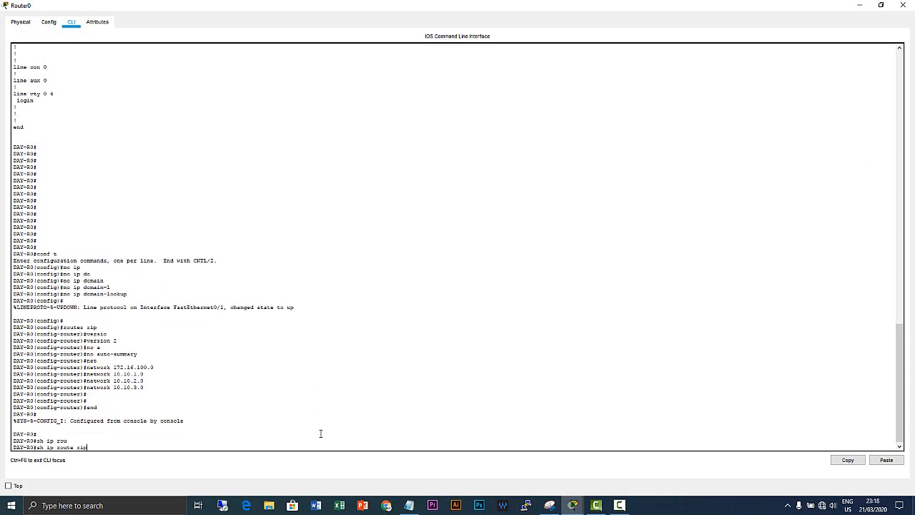
key(Return)
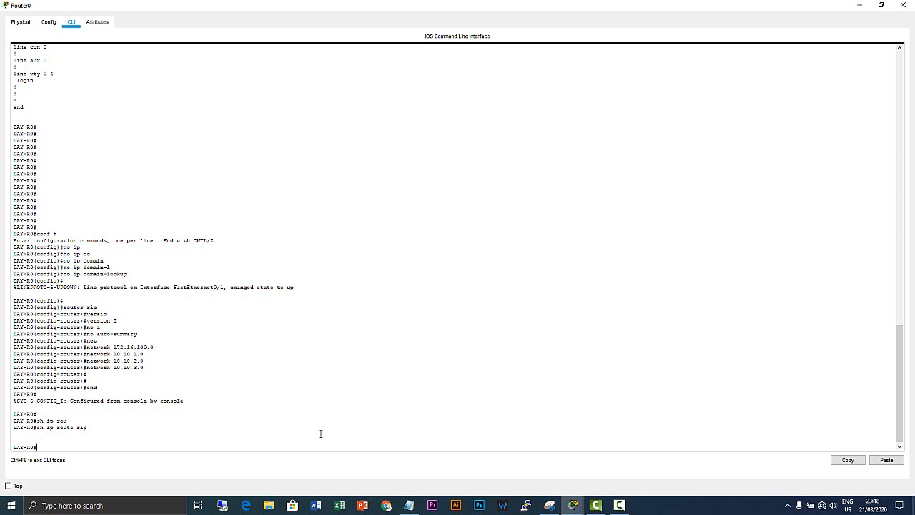
- Enter global configuration mode on DAY-R0 and reopen its RIP router configuration
text(onf t)
key(Return)
key(Up)
key(Up)
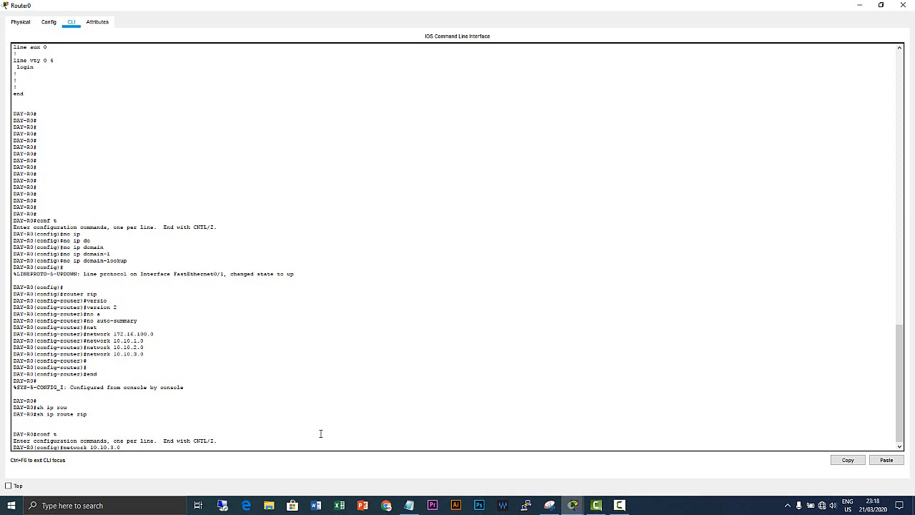
key(Up)
key(Up)
key(Up)
key(Up)
key(Up)
key(Up)
key(Up)
key(Return)
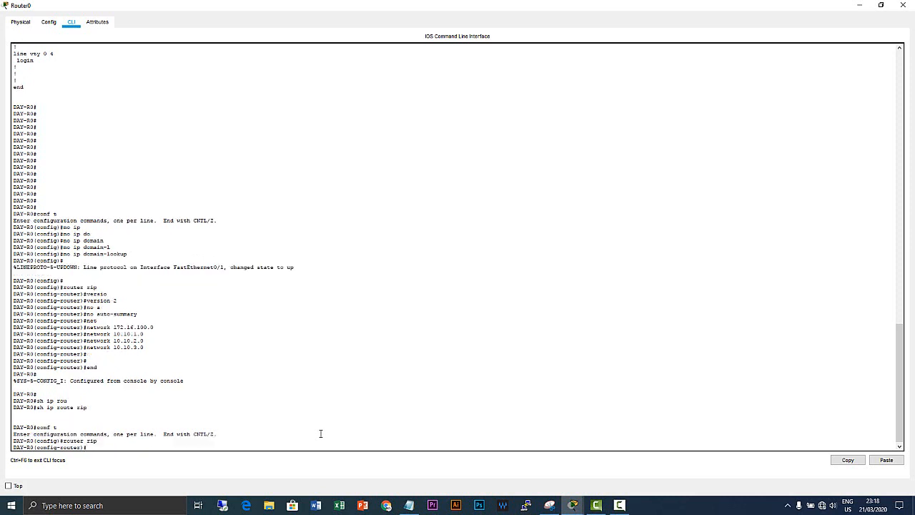
- Set the RIP version to 2 again in DAY-R0's router configuration
key(Up)
key(Up)
key(Up)
key(Up)
key(Up)
key(Up)
key(Up)
key(Up)
key(Up)
key(Return)
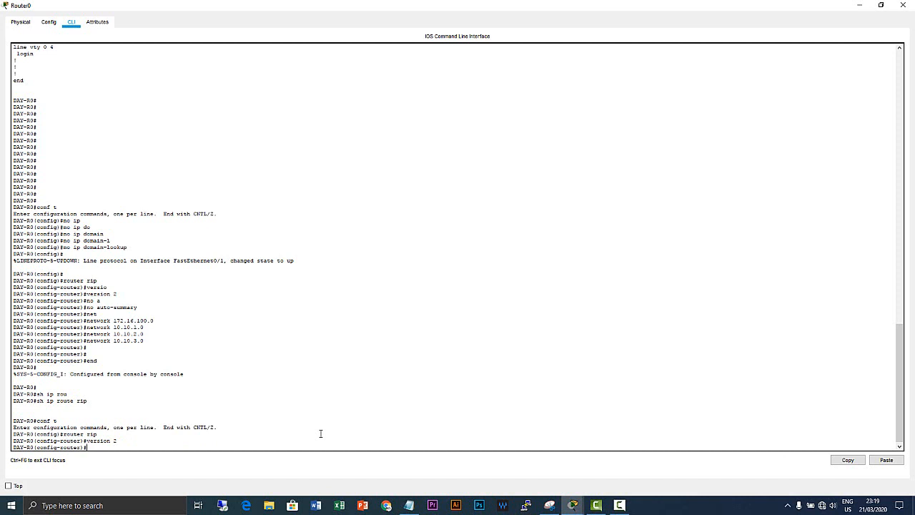
- Advertise the inter-router network 192.168.222.0 in DAY-R0's RIP configuration and return to privileged mode
text(netw)
key(Tab)
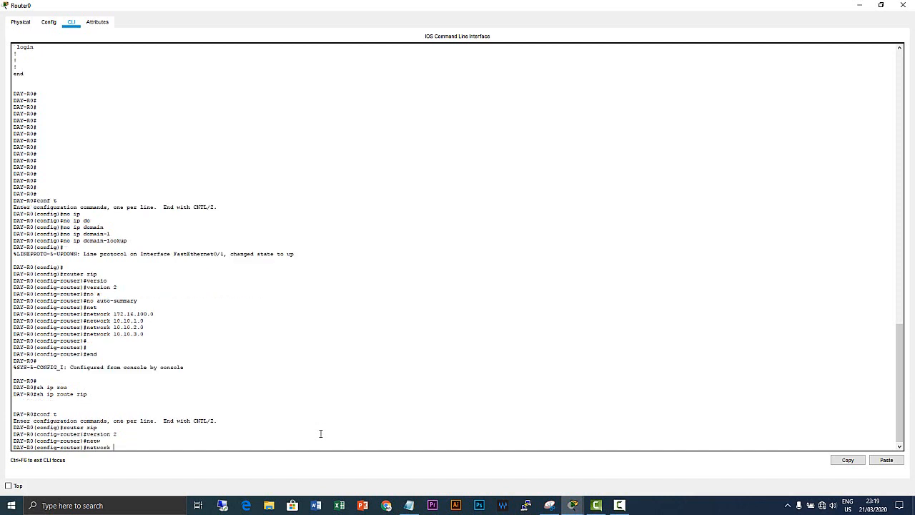
text(15)
text(2.168.)
text(222)
text(.0)
key(Return)
key(Return)
text(ex)
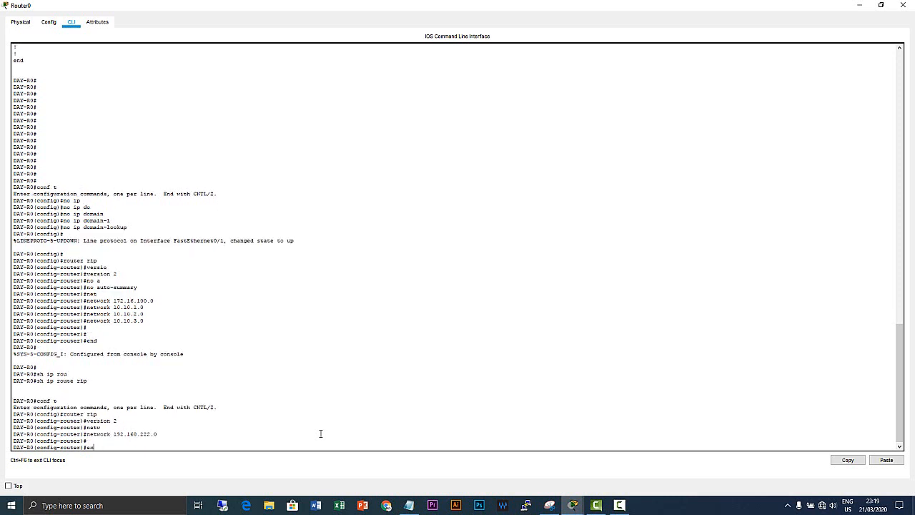
text(it)
key(Return)
key(Return)
key(Return)
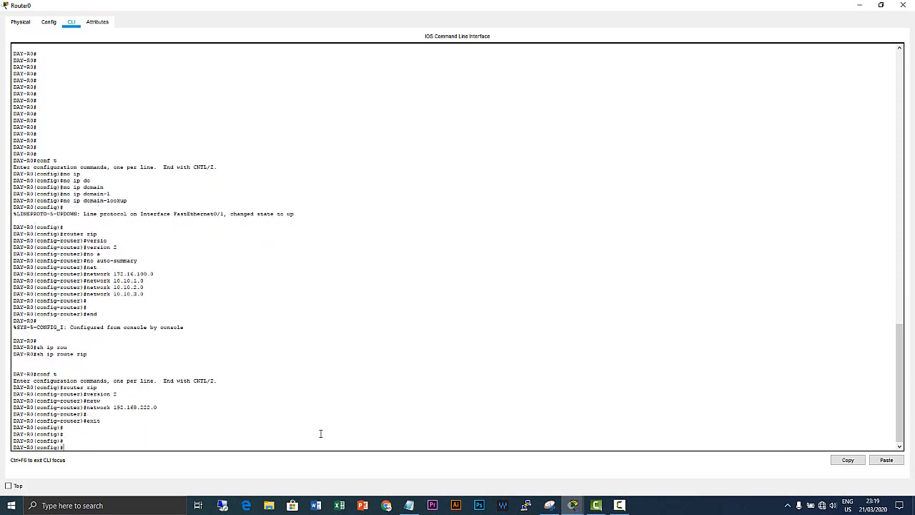
text(end)
key(Return)
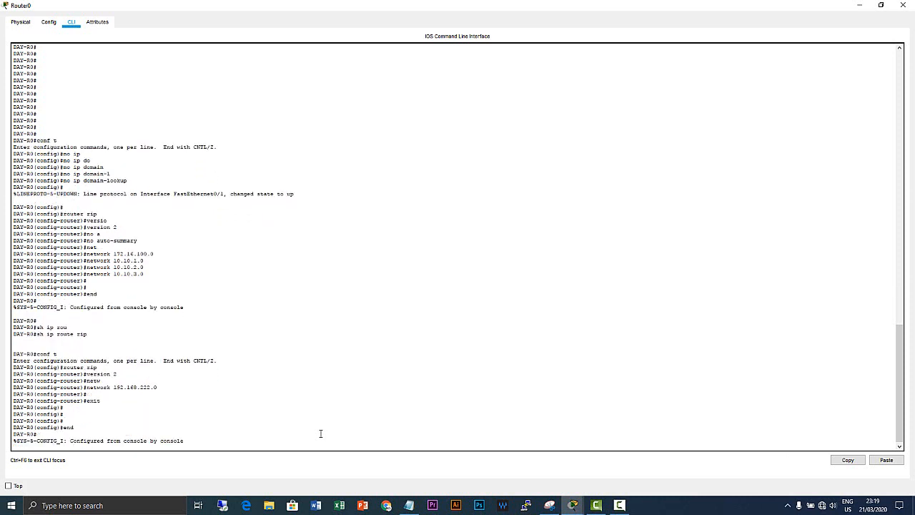
- Check DAY-R0's RIP routes again with the 192.168.222.0 network advertised
key(Return)
text(sh ip route rip)
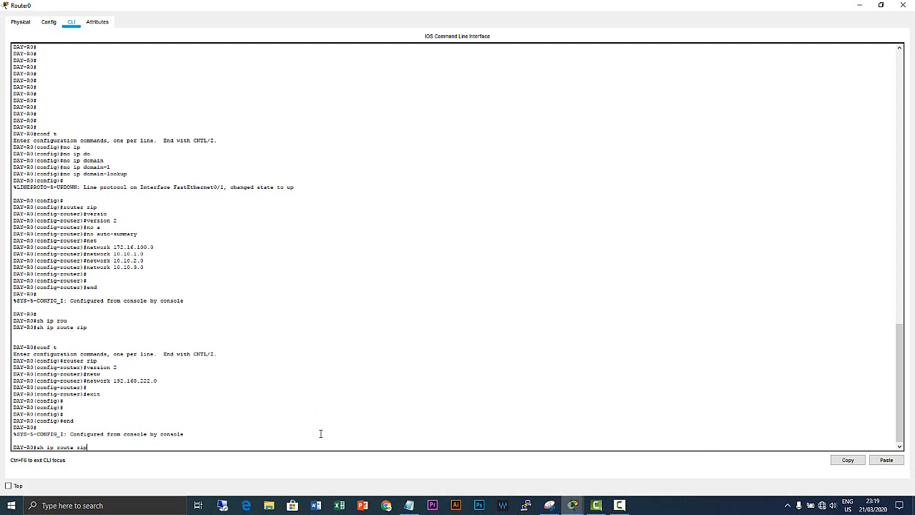
key(Return)
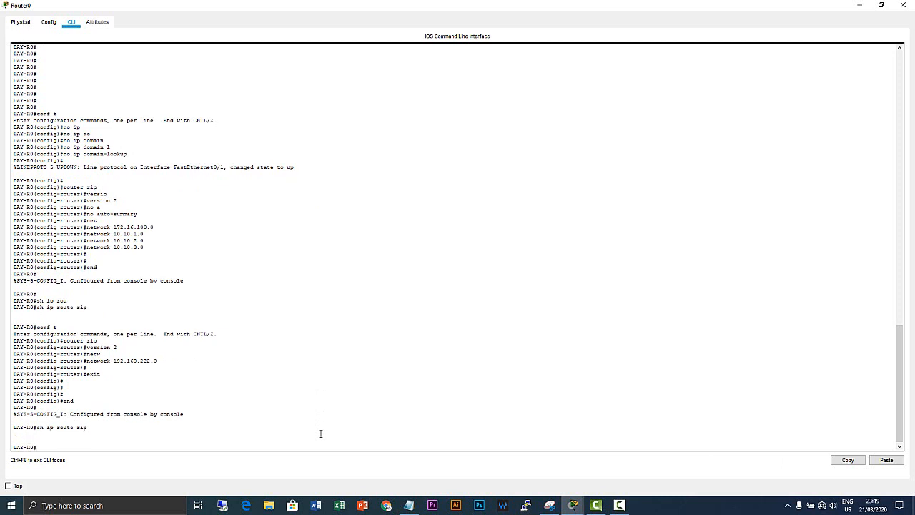
- Switch to the Laptop0 terminal and reopen the RIP router configuration on DAY-R1
mouse_move(585, 508)
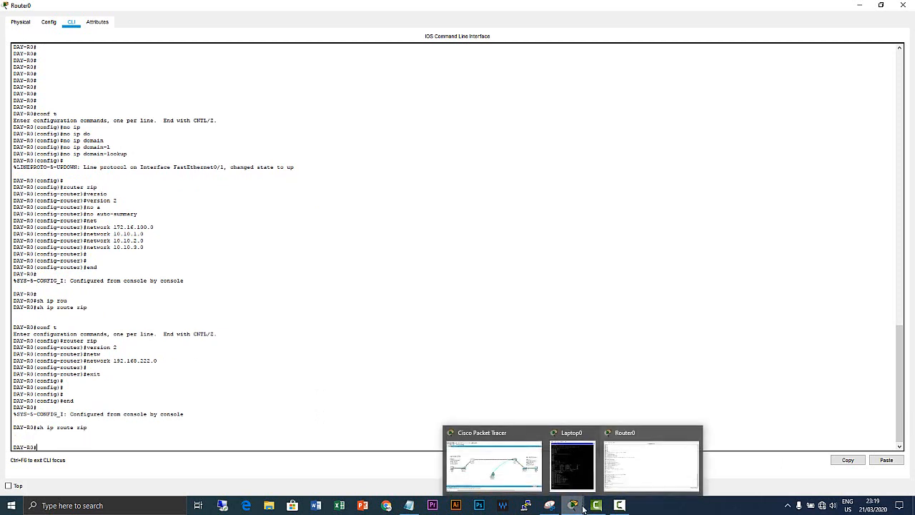
click(580, 435)
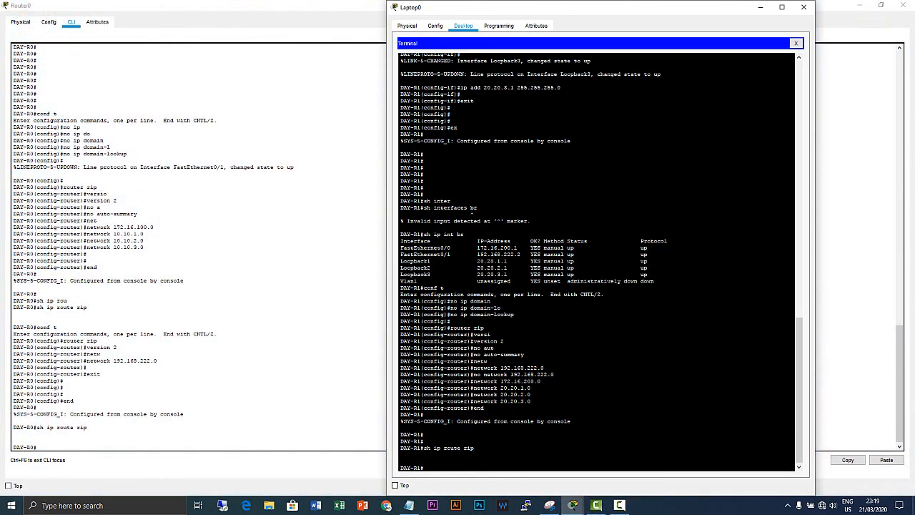
key(Up)
key(Up)
key(Up)
key(Up)
key(Down)
key(Down)
key(Return)
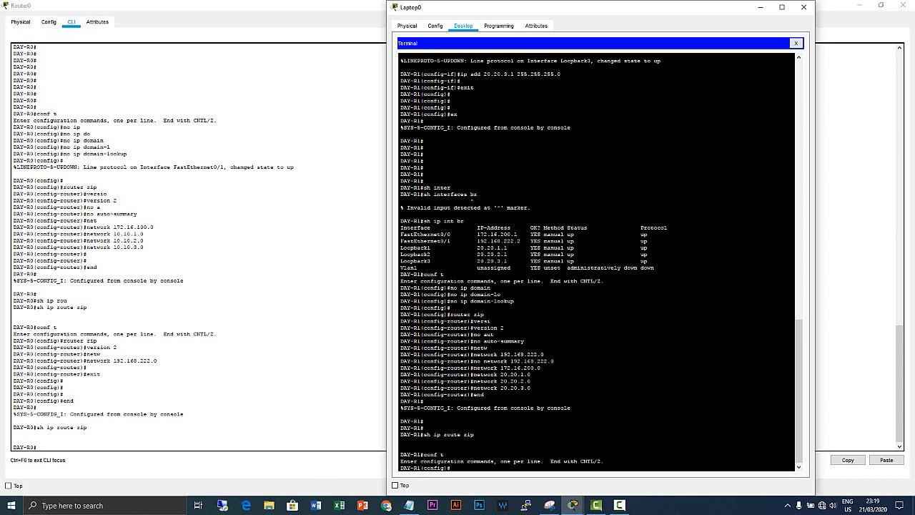
text(router rip)
key(Return)
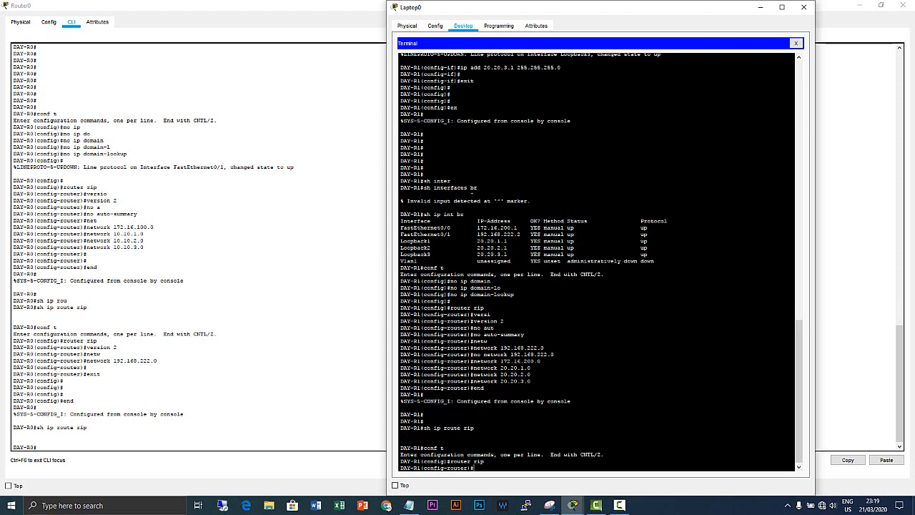
- Set the RIP version to 2 again in DAY-R1's router configuration
text(ver)
key(Tab)
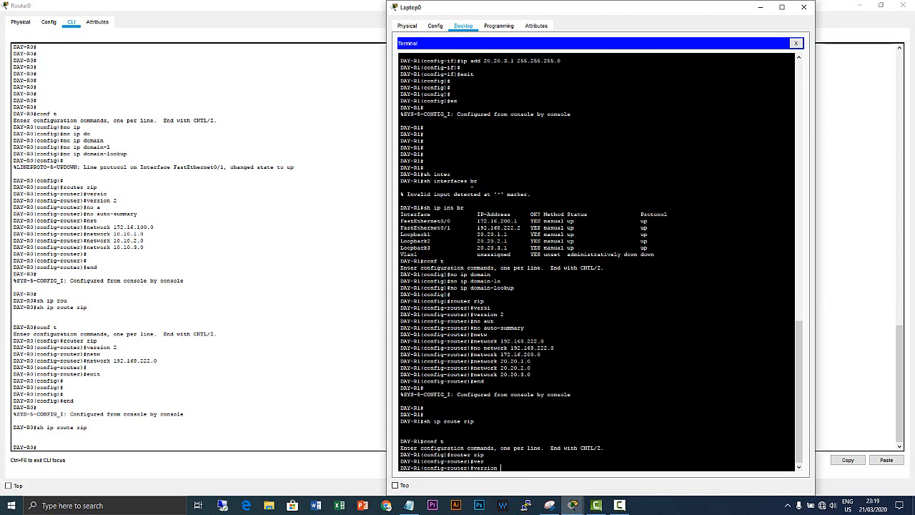
text(2)
key(Return)
- Advertise the inter-router network 192.168.222.0 in DAY-R1's RIP configuration and return to privileged mode
text(ne)
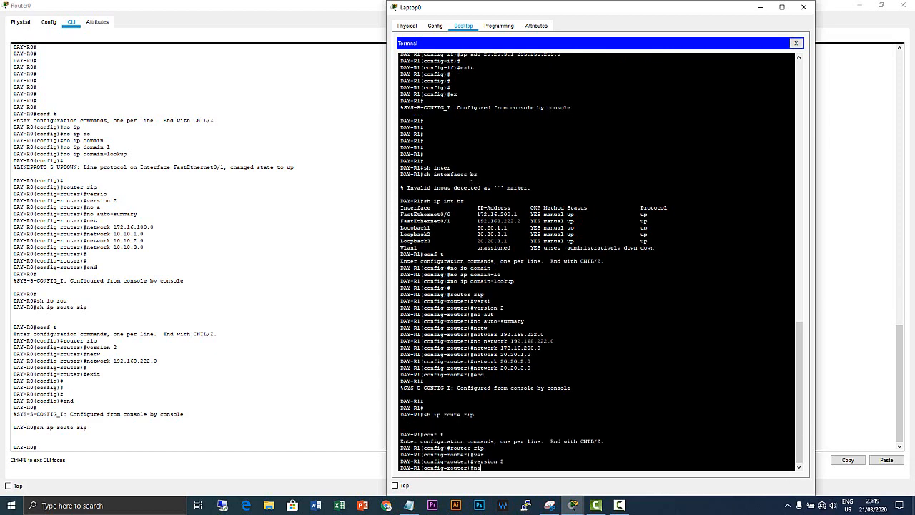
text(tw)
key(Tab)
text(192.168)
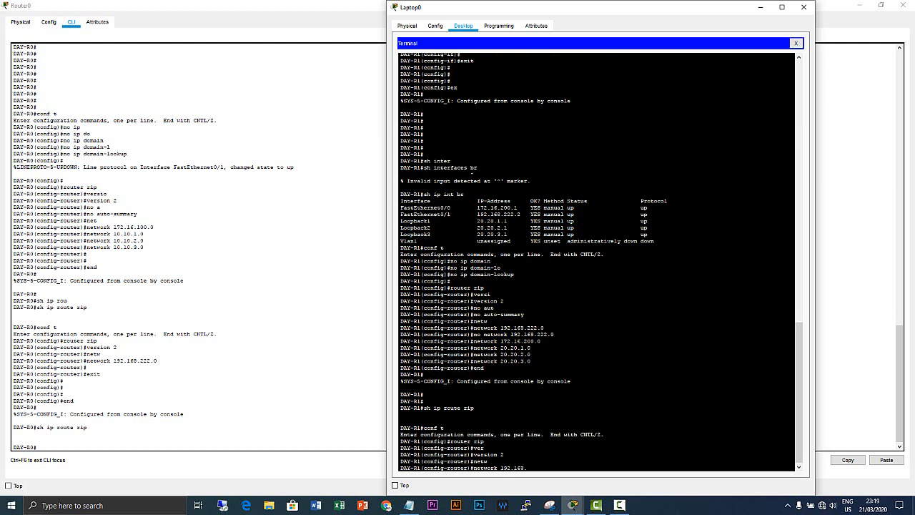
text(.222.0)
key(Return)
key(Return)
key(Return)
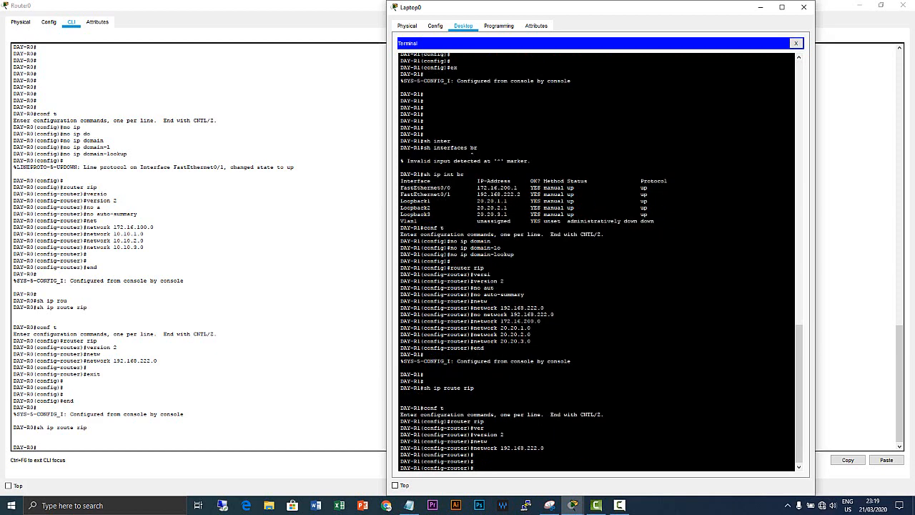
text(exit)
key(Return)
text(end)
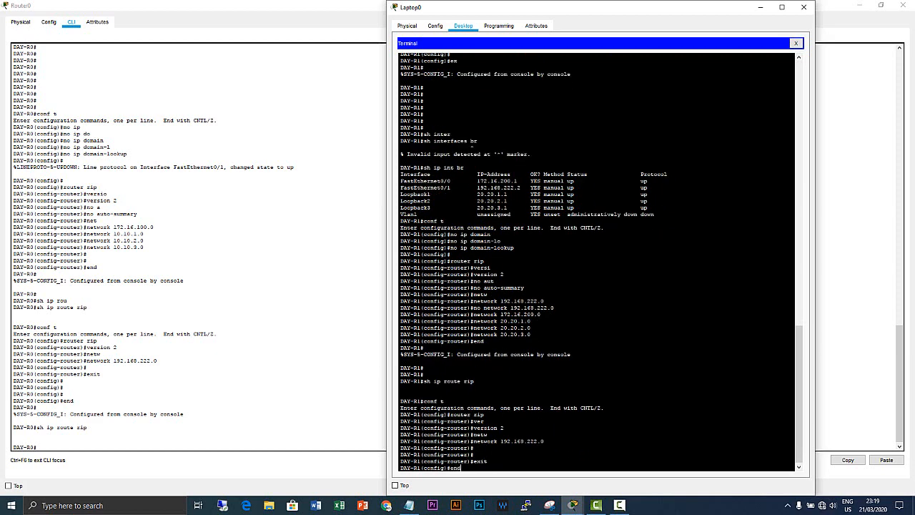
key(Return)
- Display the RIP routes in DAY-R1's routing table
key(Return)
text(sh )
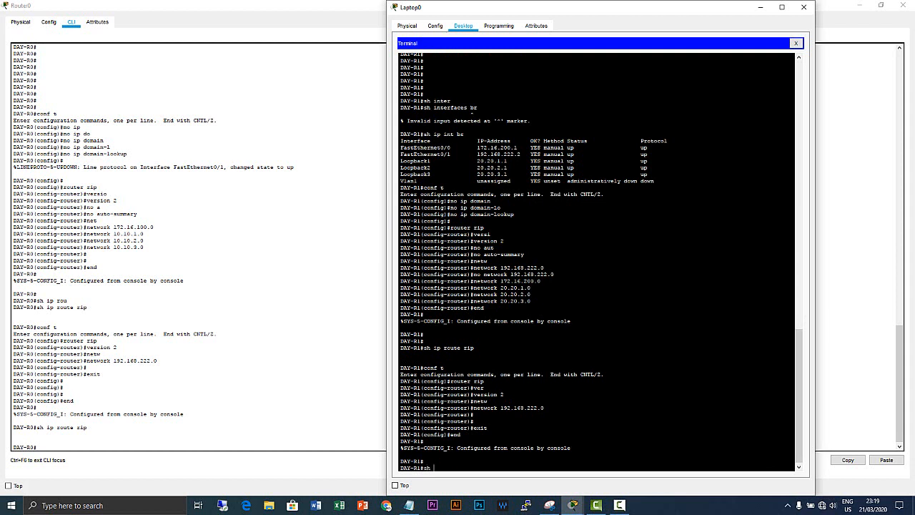
text(ip route rip)
key(Return)
key(Return)
key(Return)
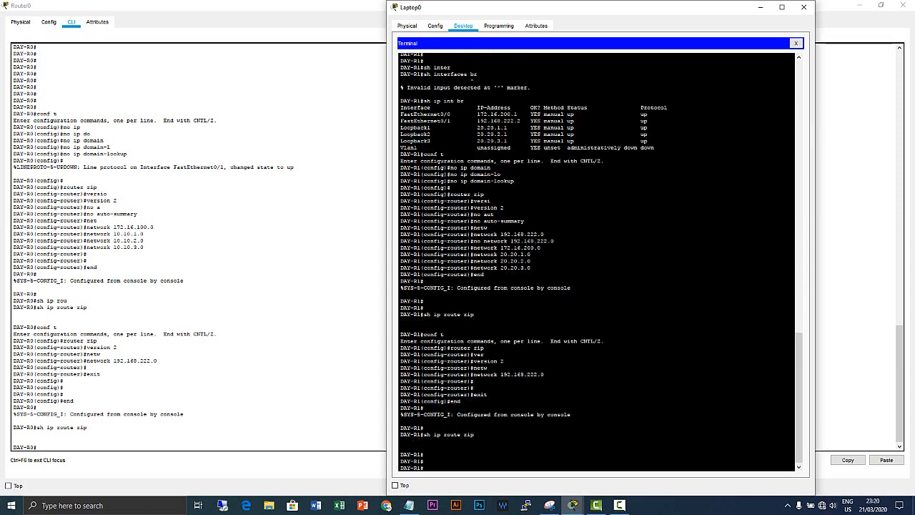
- Ping DAY-R0's LAN address 172.16.100.1 from DAY-R1
text(ping 172.1)
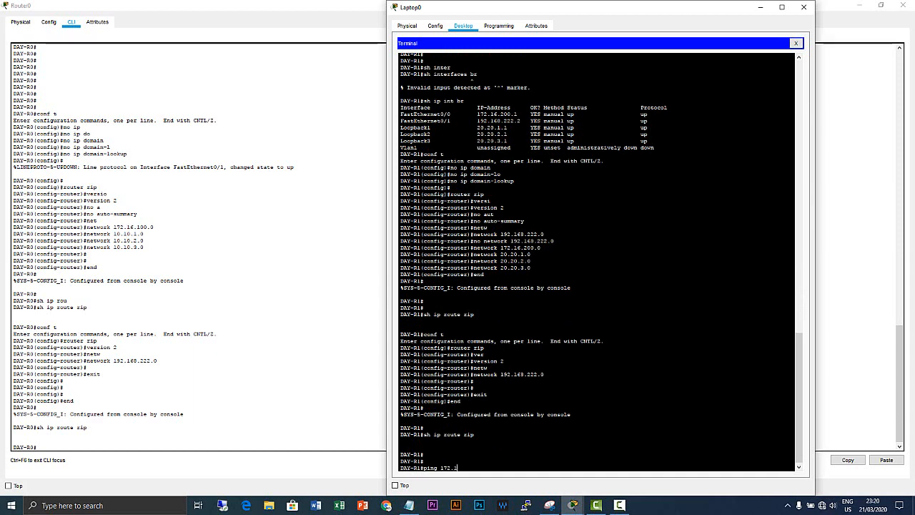
text(6.100.1)
key(Return)
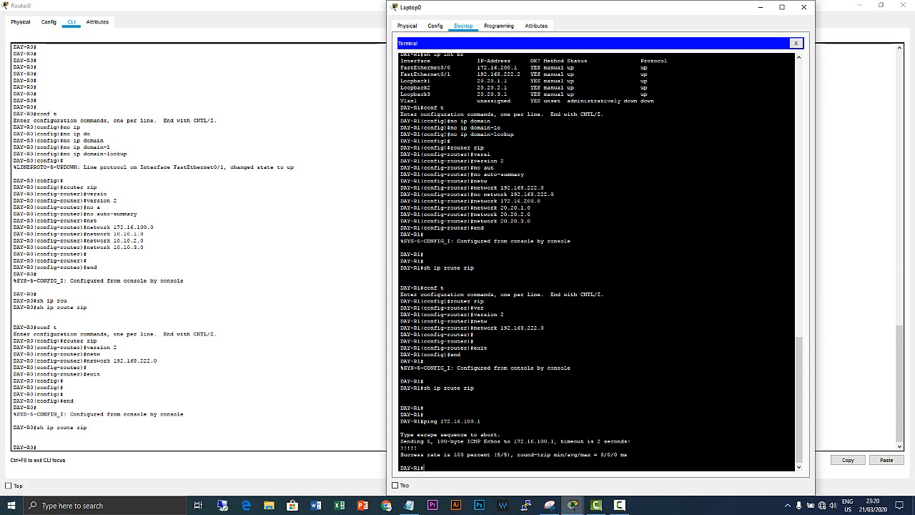
- Try to ping 172.16.100.1 from DAY-R1 with the source given as lop1
key(Up)
text(so)
key(Tab)
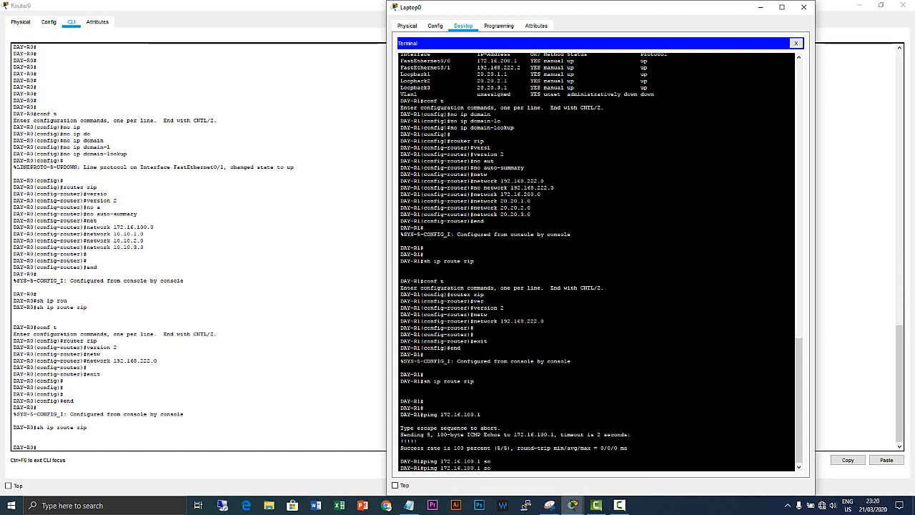
text(u)
key(Tab)
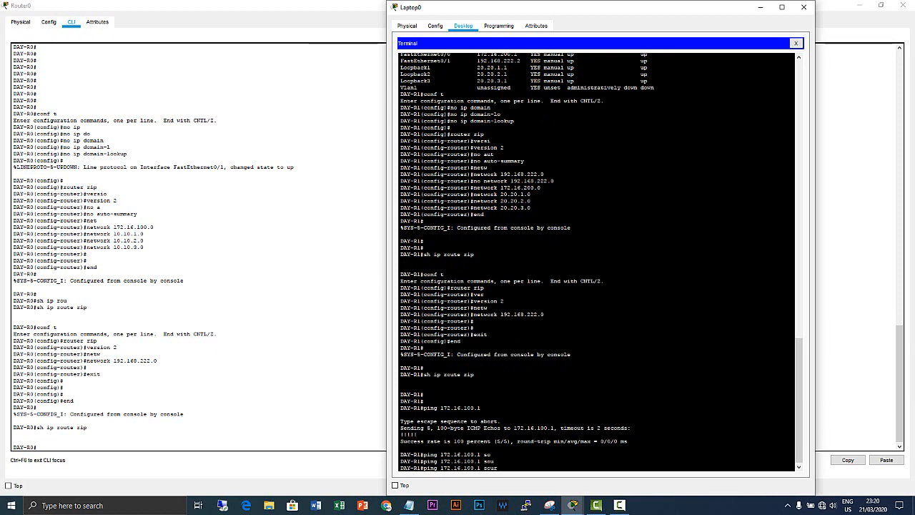
text(r)
key(Tab)
text(c)
key(Tab)
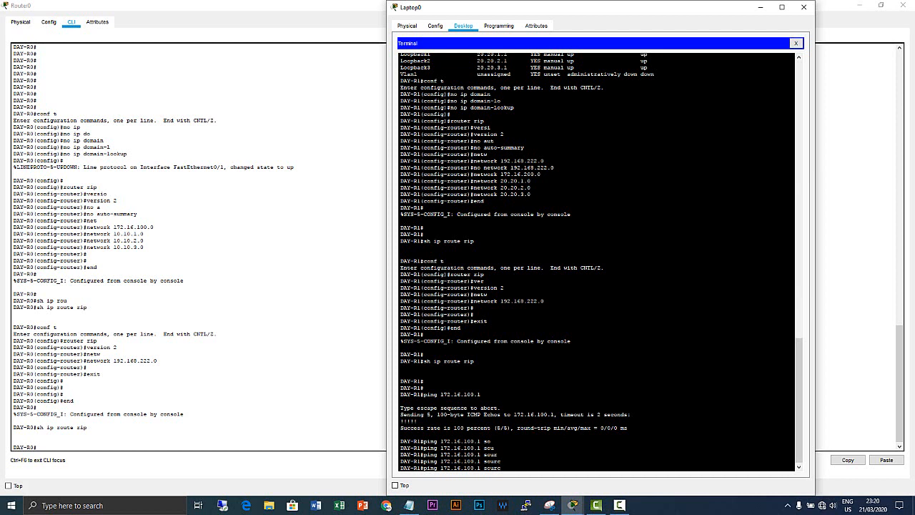
text(lo)
key(Tab)
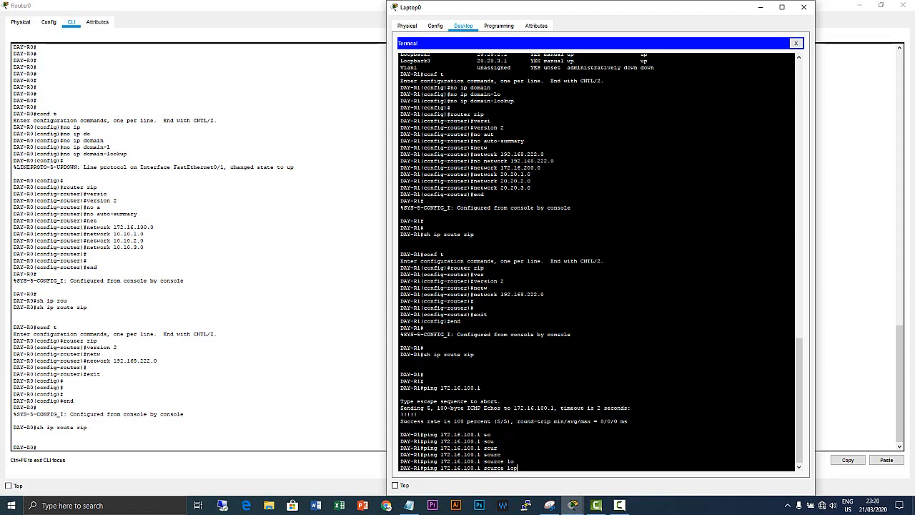
text(p1)
key(Return)
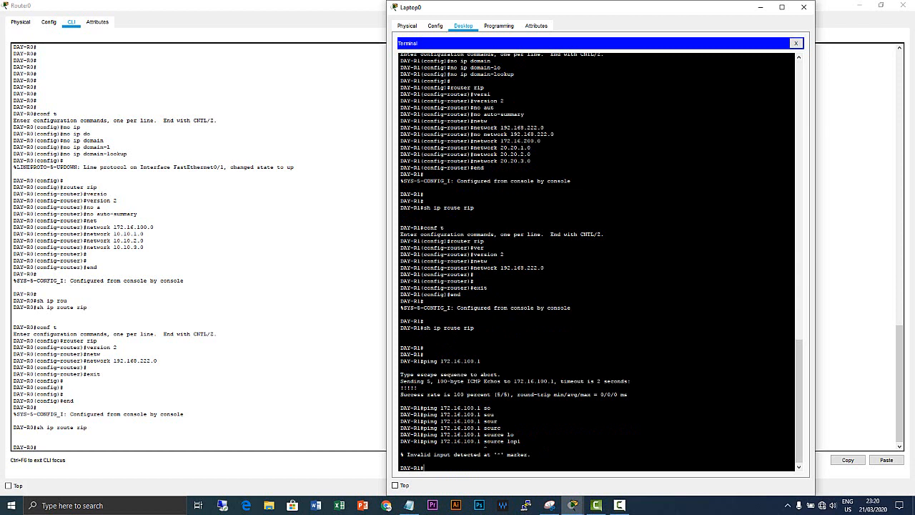
- Try to ping 172.16.100.1 from DAY-R1 with loopback1 as the source
key(Up)
key(BackSpace)
key(BackSpace)
text(opback1)
key(Return)
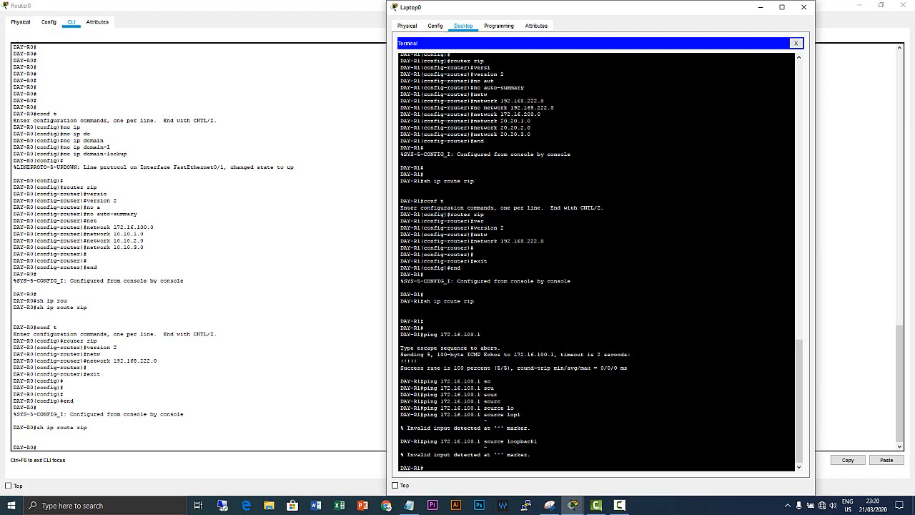
- Try to ping 10.10.1.1 from DAY-R1 with loopback2 as the source
text(pi)
text(ng 10.10.)
text(1.1 sour)
key(Tab)
text(c)
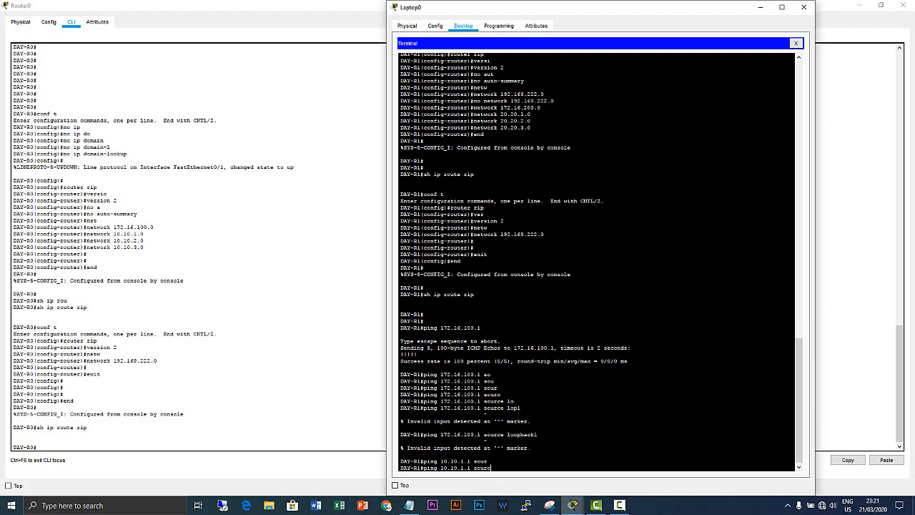
text(e loopback2)
key(Return)
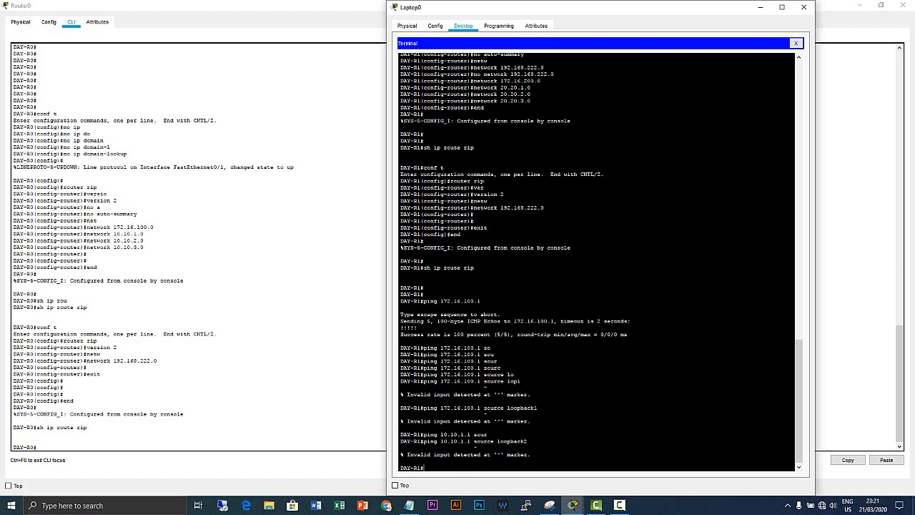
- Ping 10.10.1.1 from DAY-R1 without a source option, and minimize the Laptop0 window
key(Up)
key(BackSpace)
key(BackSpace)
key(BackSpace)
key(BackSpace)
key(BackSpace)
key(BackSpace)
key(BackSpace)
key(BackSpace)
key(BackSpace)
key(BackSpace)
key(BackSpace)
key(BackSpace)
key(BackSpace)
key(BackSpace)
key(BackSpace)
key(Return)
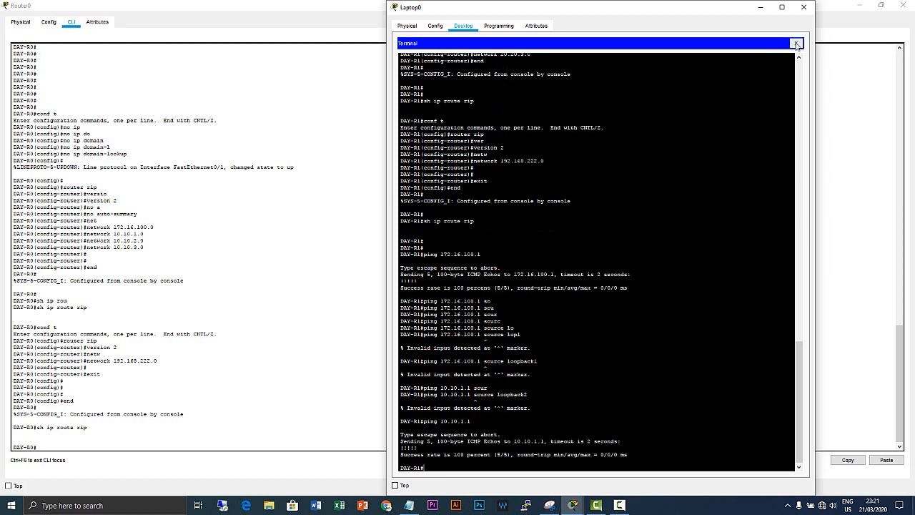
click(761, 8)
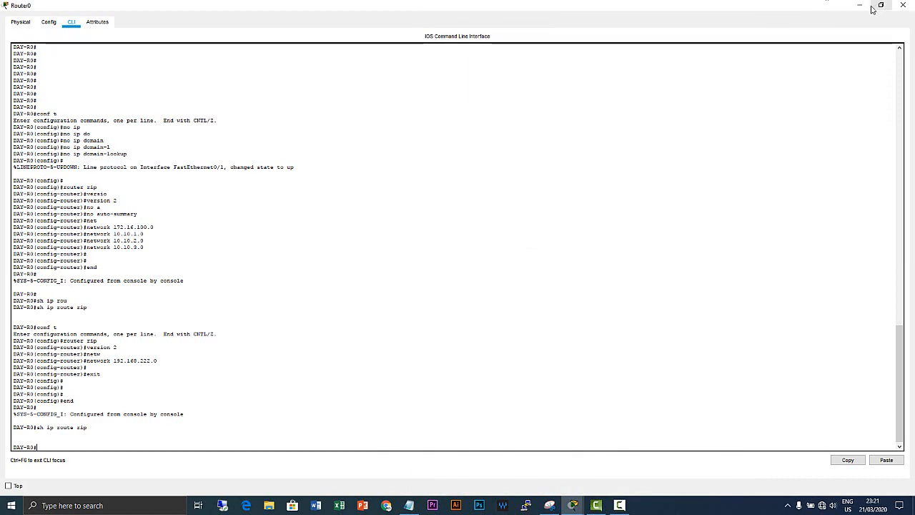
- Minimize the Router0 window and rerun sh ip route rip on DAY-R1 in the Laptop0 terminal
click(863, 6)
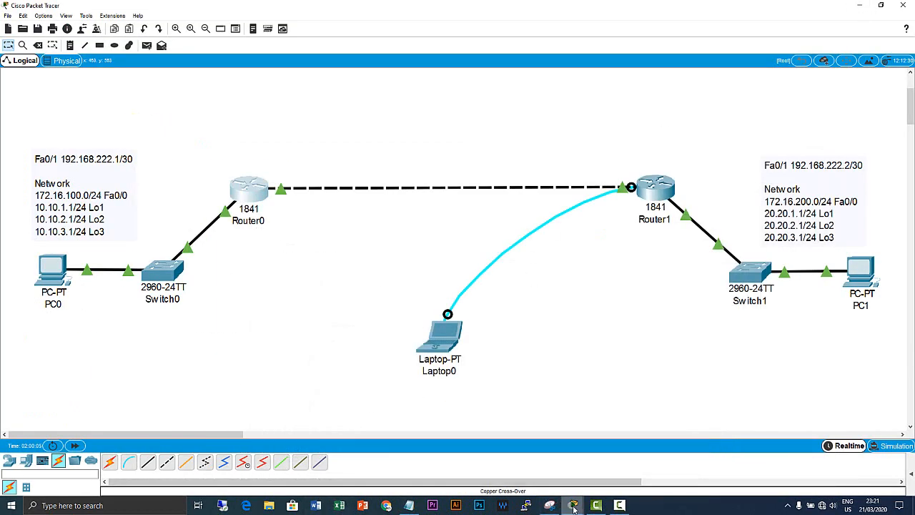
mouse_move(573, 506)
click(581, 482)
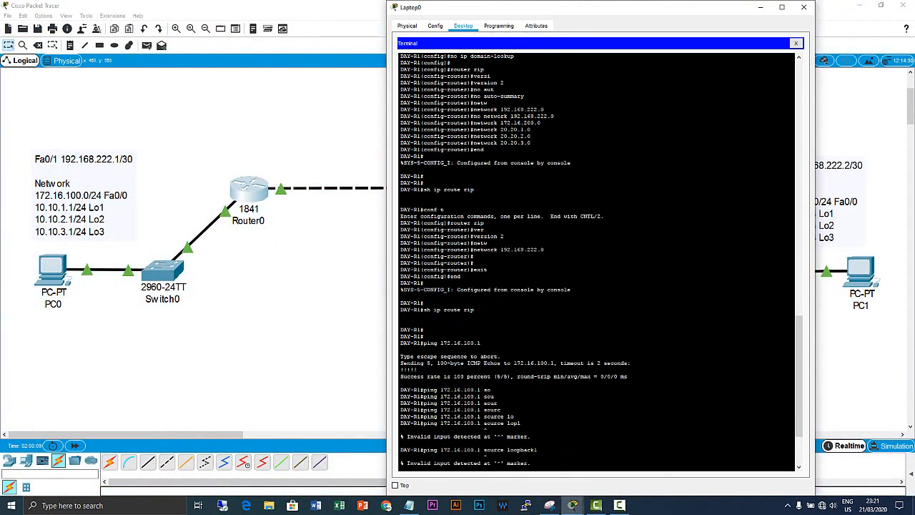
scroll(804, 429, down, 5)
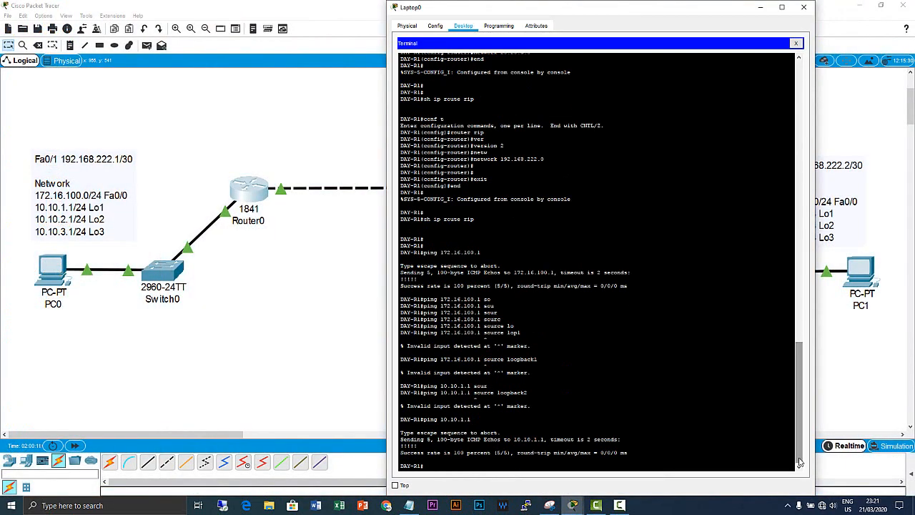
key(Up)
key(Up)
key(Up)
key(Up)
key(Up)
key(Up)
key(Up)
key(Up)
key(Up)
key(Up)
key(Up)
key(Up)
key(Return)
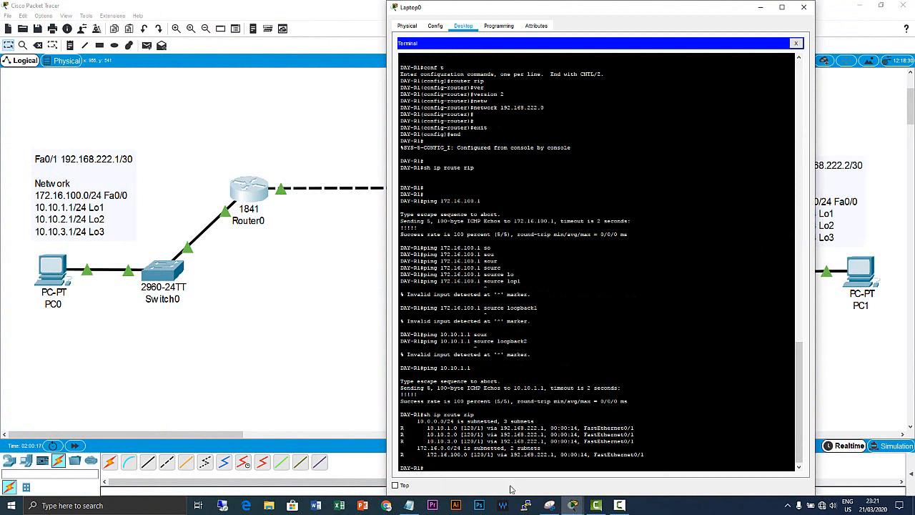
- Show DAY-R1's interface summary with sh ip int br and highlight the resulting interface table
mouse_move(550, 506)
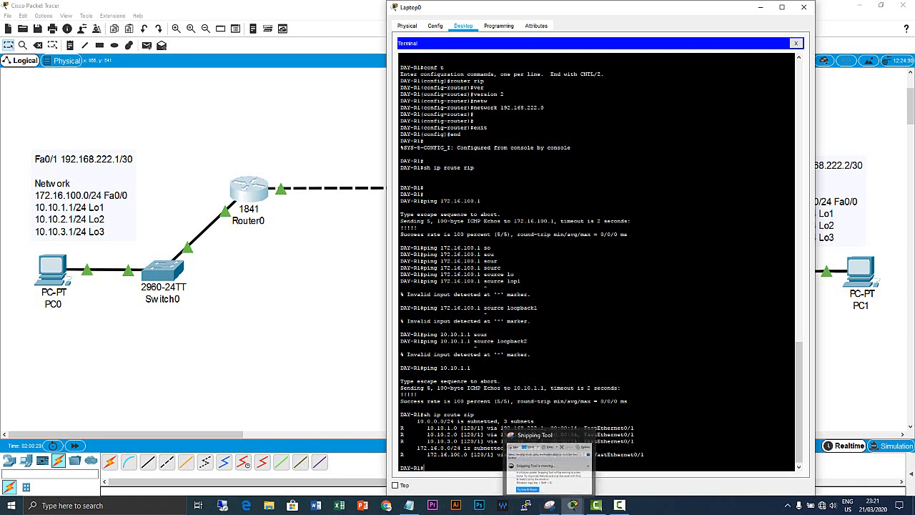
text(sh )
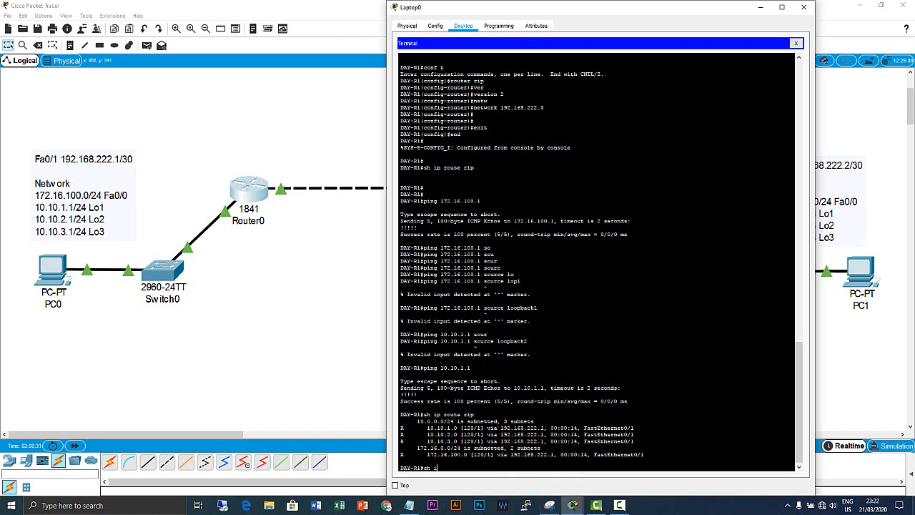
text(ip int br)
key(Return)
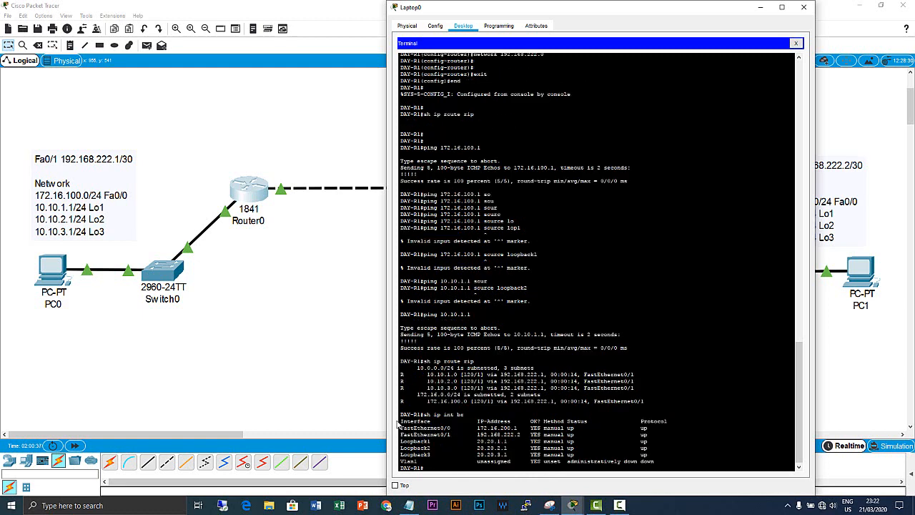
drag(400, 421, 424, 469)
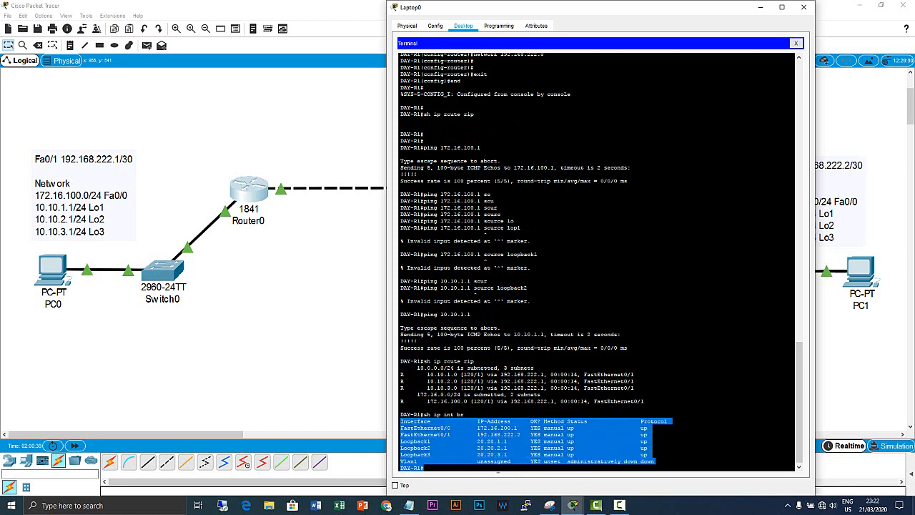
click(449, 470)
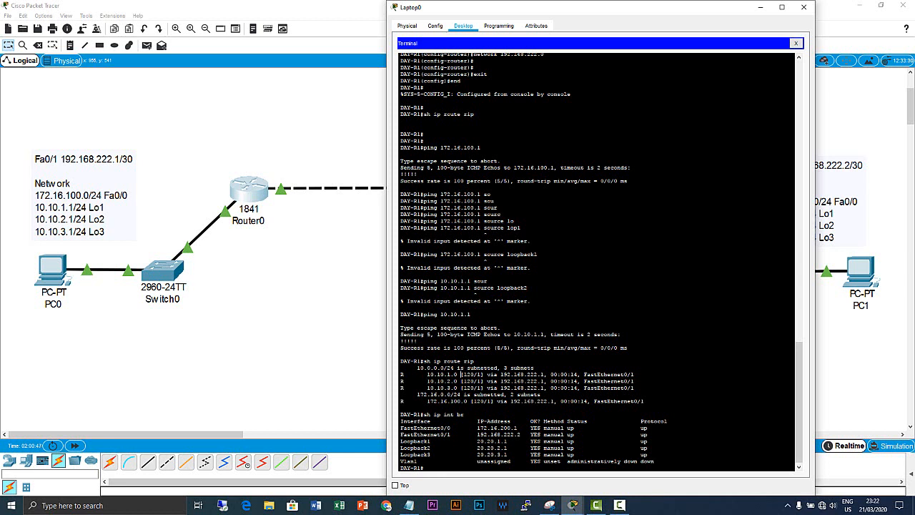
- Examine the 10.10.1.0 route's administrative distance, metric and next hop, checking them against the RIP notes in Notepad
drag(462, 374, 482, 374)
click(462, 374)
drag(463, 374, 483, 374)
click(412, 505)
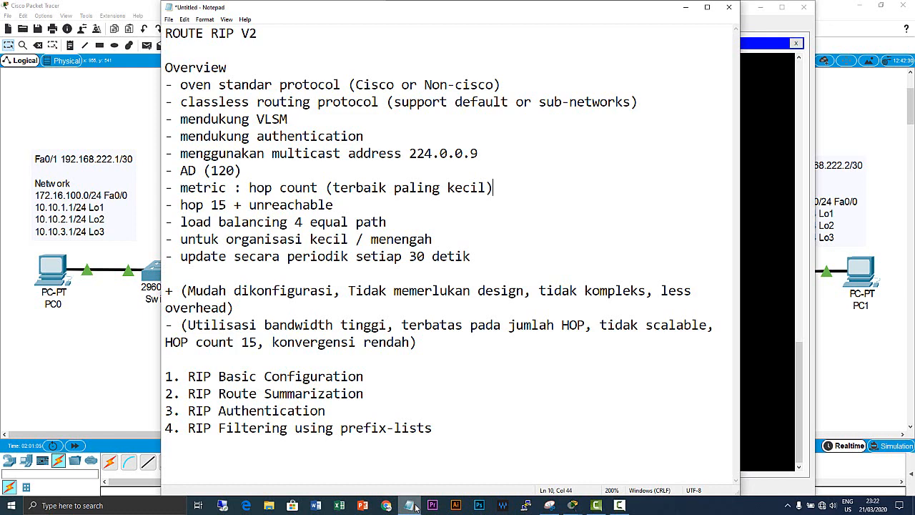
click(412, 506)
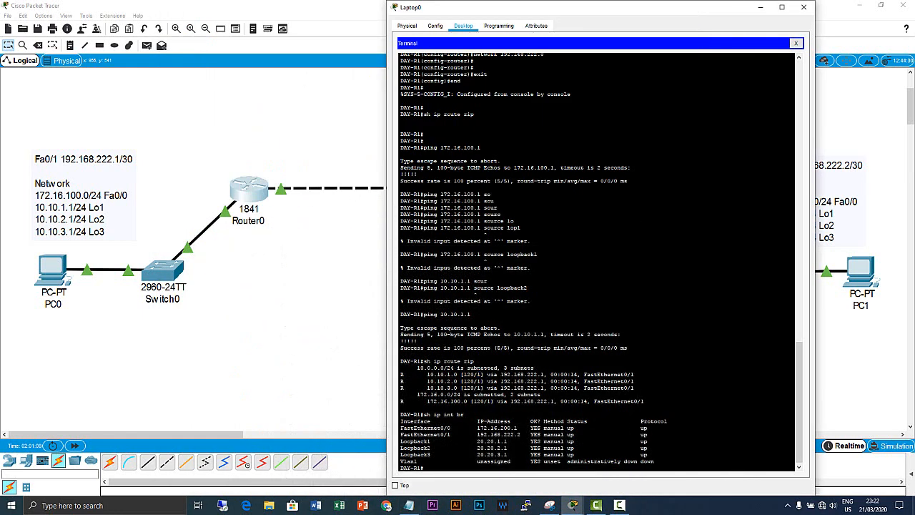
drag(501, 374, 542, 374)
click(555, 368)
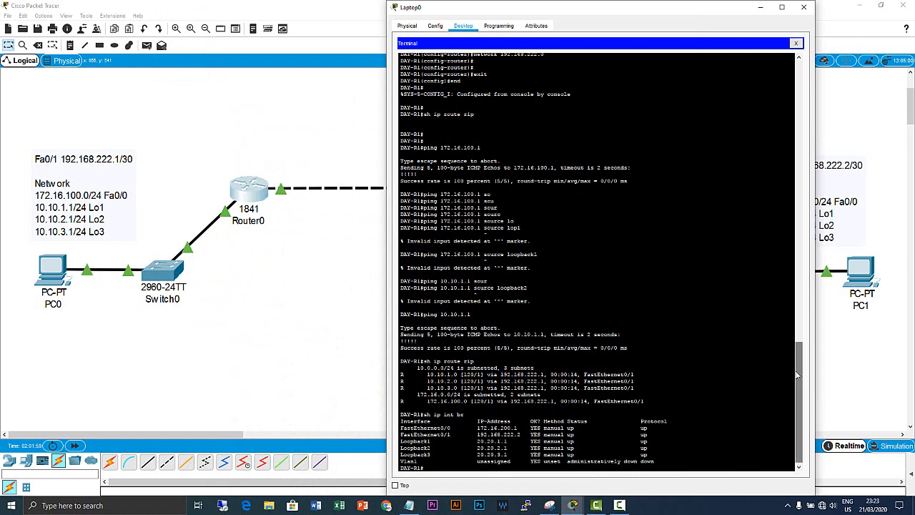
drag(801, 407, 802, 410)
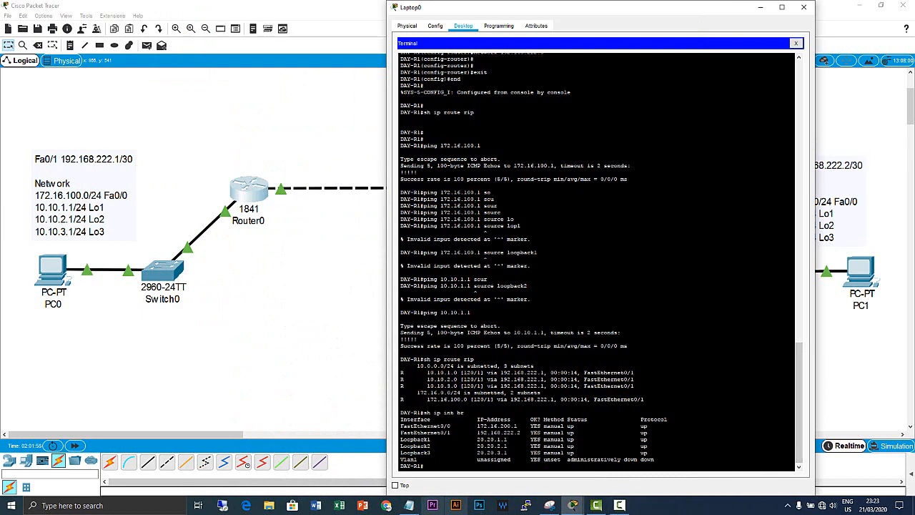
- Switch to the Notepad notes, highlight the RIP Basic Configuration topic, and minimize Notepad
key(alt+Tab)
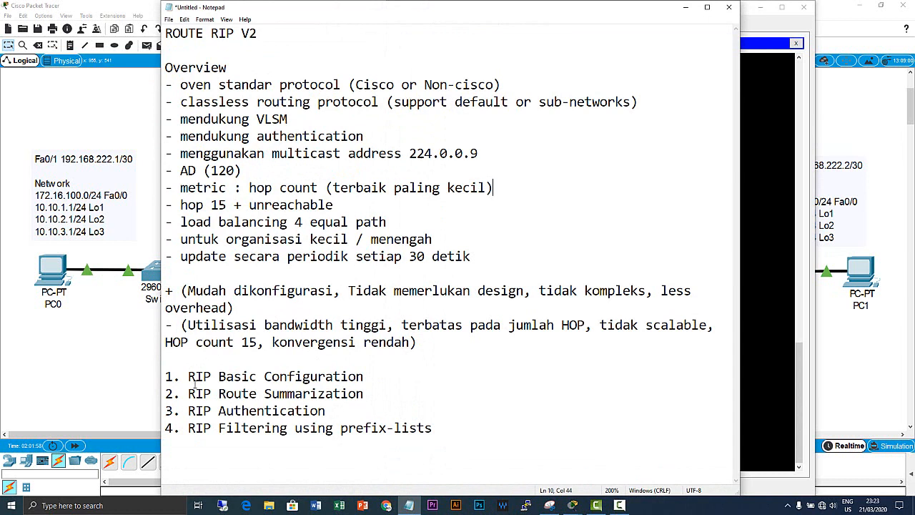
drag(195, 379, 376, 377)
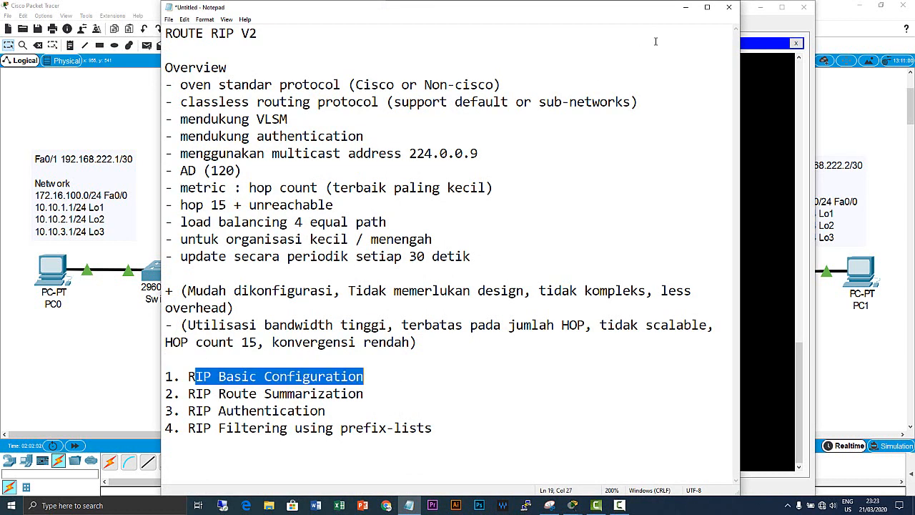
click(685, 8)
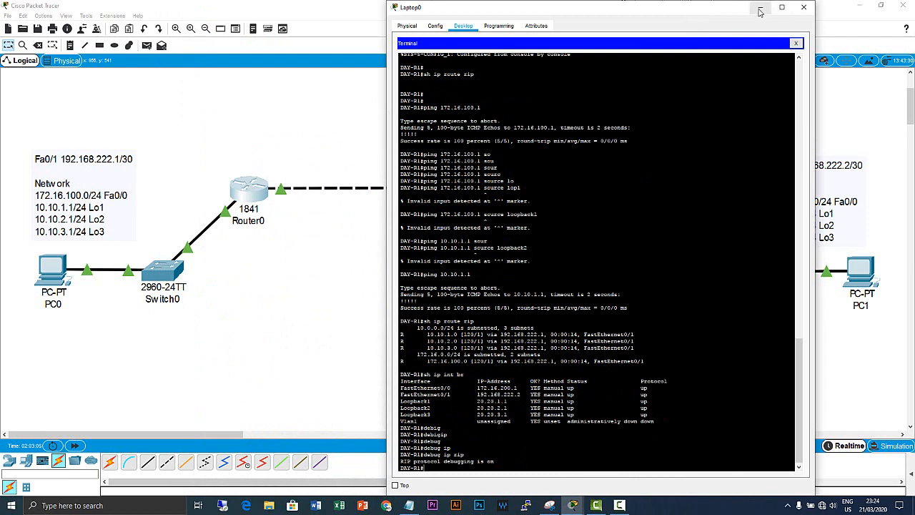
- Minimize the Laptop0 window and open PC0's desktop applications
click(760, 8)
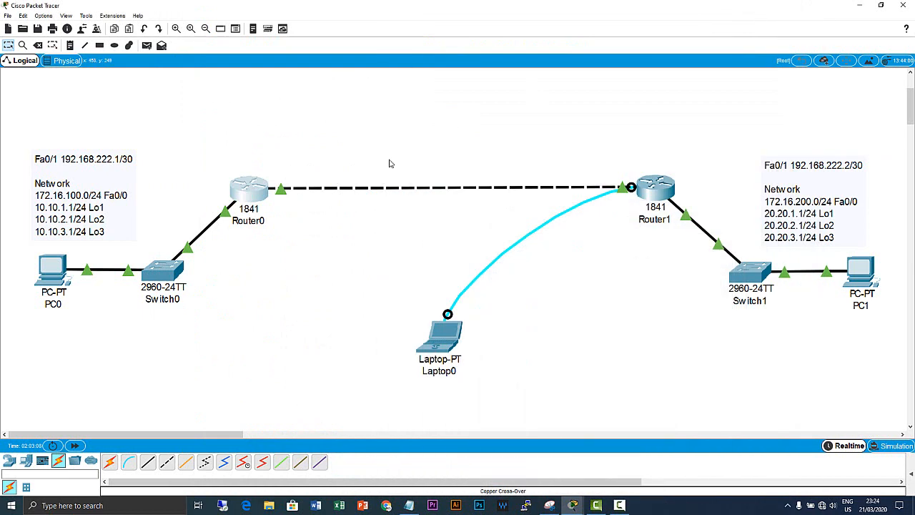
click(45, 275)
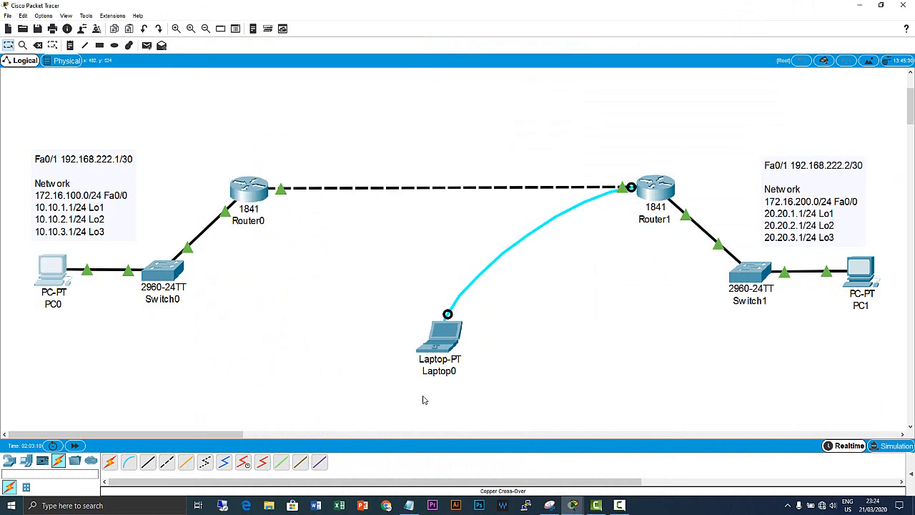
mouse_move(574, 511)
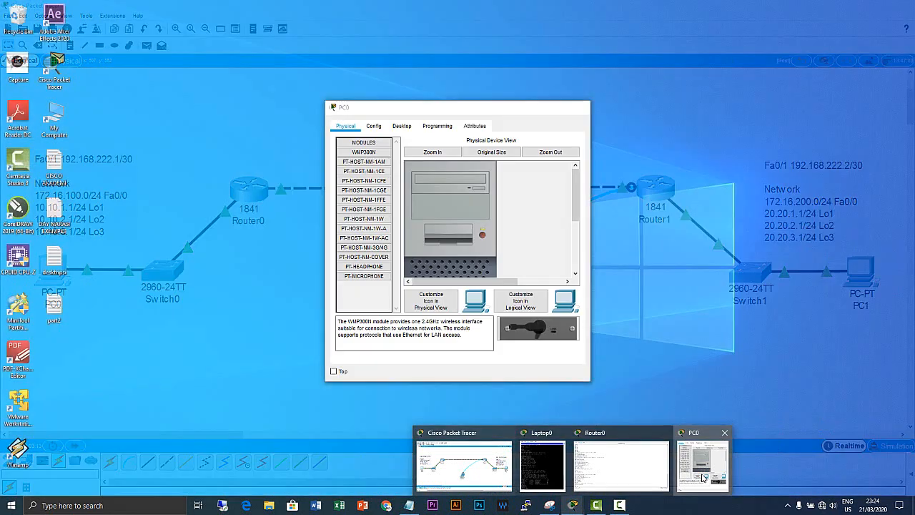
click(708, 465)
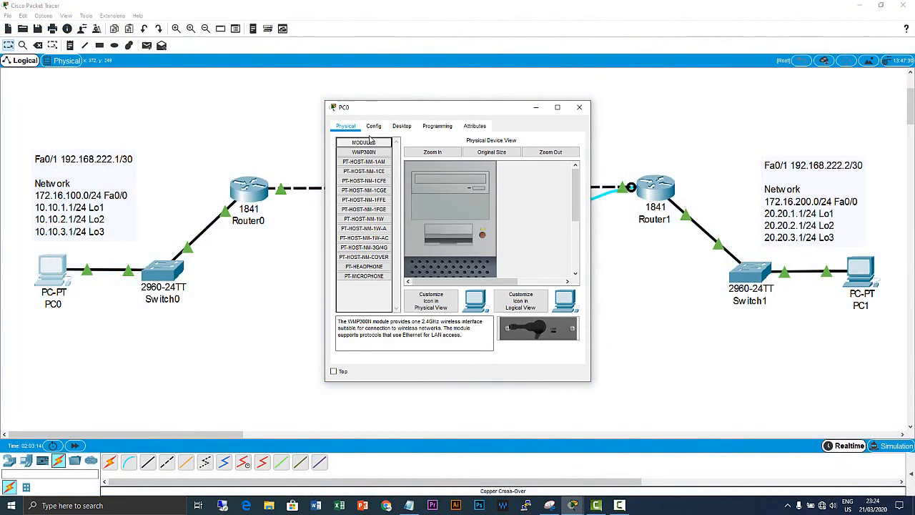
click(402, 126)
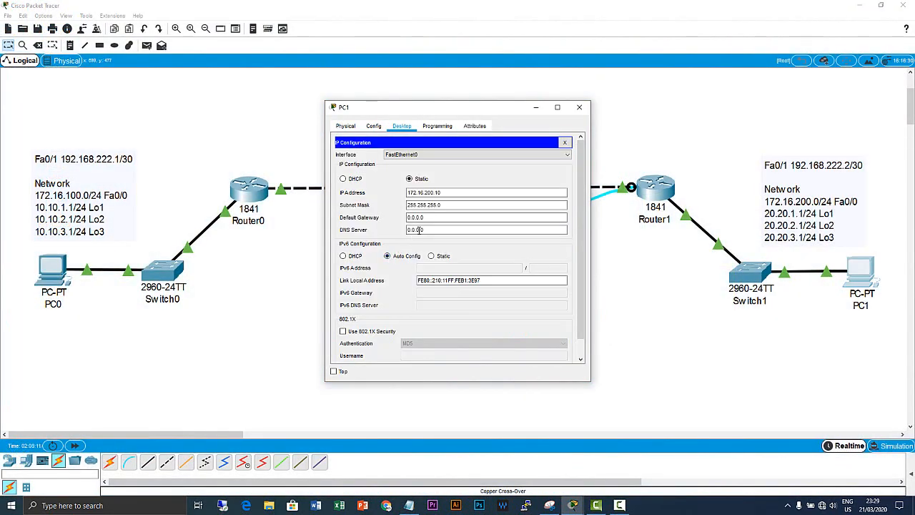
- Set PC1's default gateway to 172.16.200.1 in its IP configuration
click(434, 218)
double_click(435, 221)
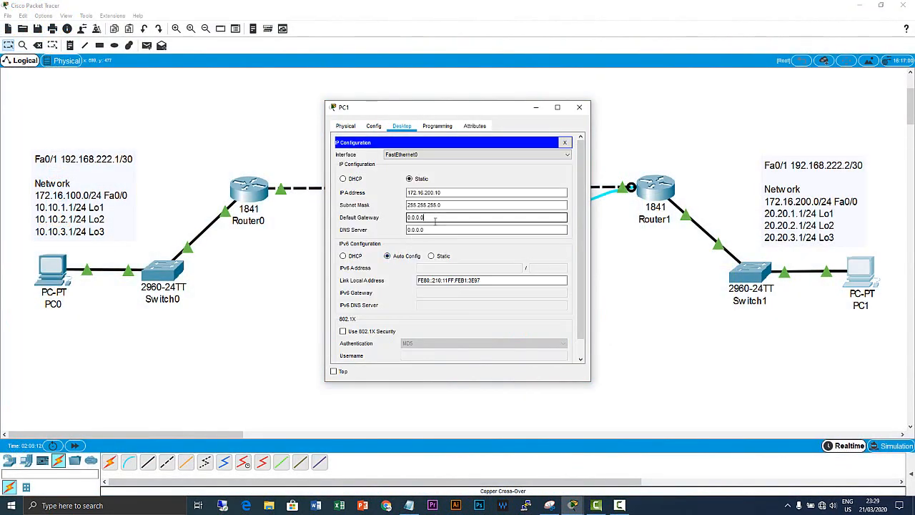
key(BackSpace)
key(BackSpace)
key(BackSpace)
key(BackSpace)
key(BackSpace)
key(BackSpace)
key(BackSpace)
text(172.16)
text(.200.1)
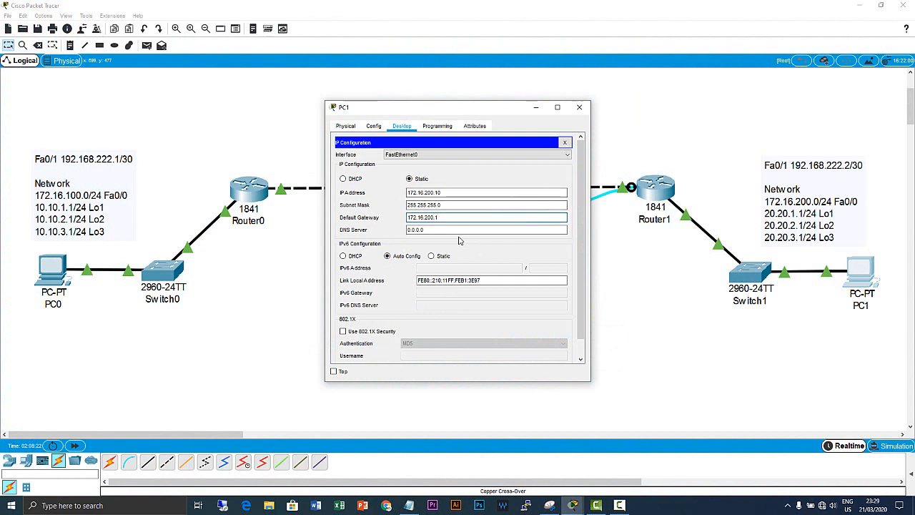
- Set PC1's DNS server to 8.8.8.8 and close the PC1 window
click(430, 230)
double_click(429, 229)
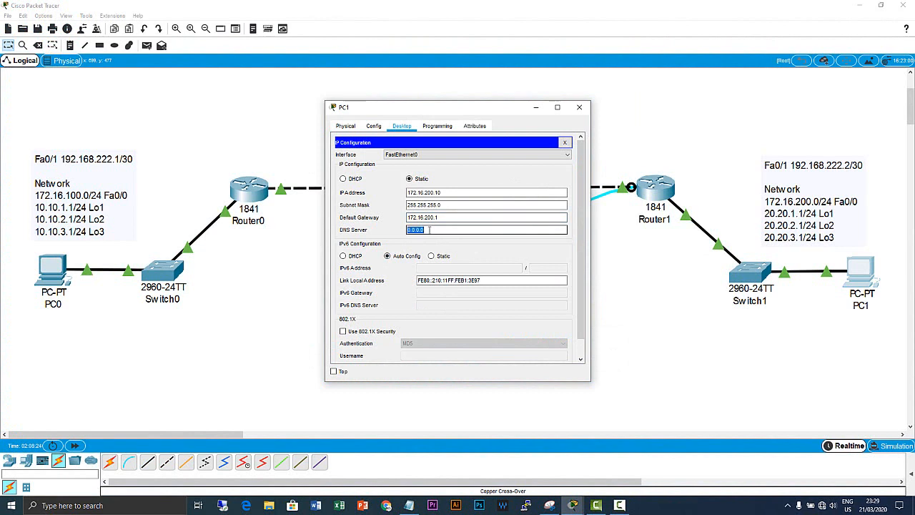
text(8.8.8.8)
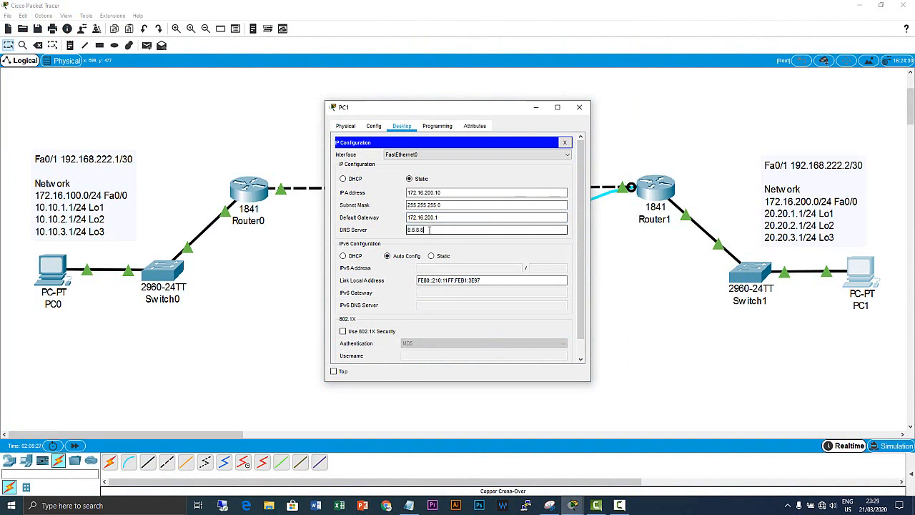
click(565, 144)
click(580, 115)
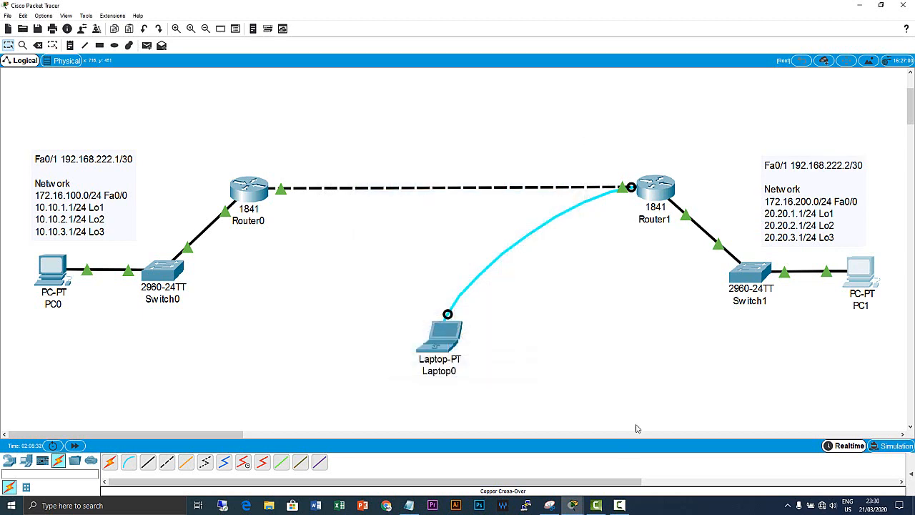
- Close PC0's command prompt and set its default gateway to 172.16.100.1 in the IP configuration
mouse_move(583, 504)
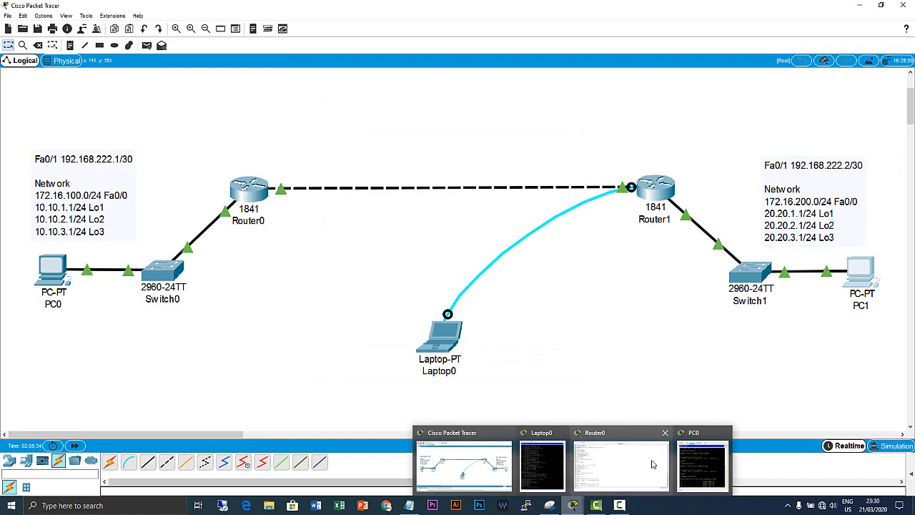
click(704, 466)
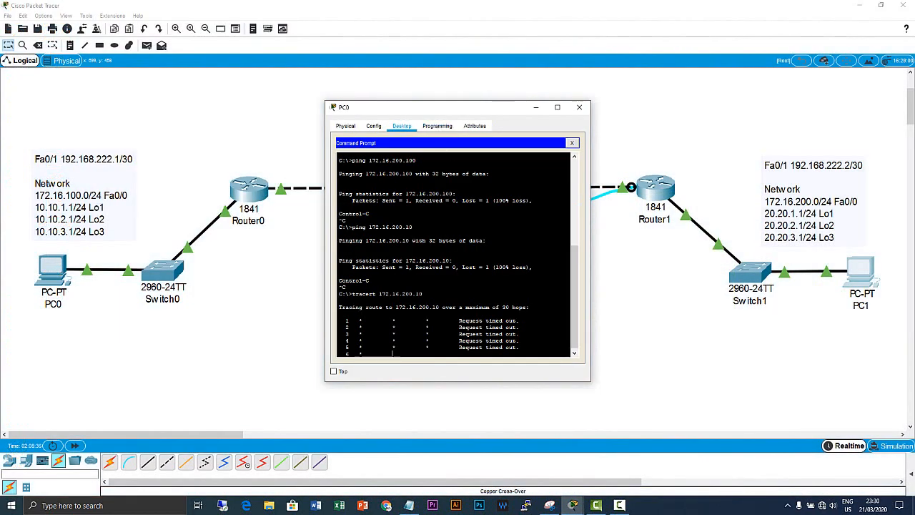
click(571, 144)
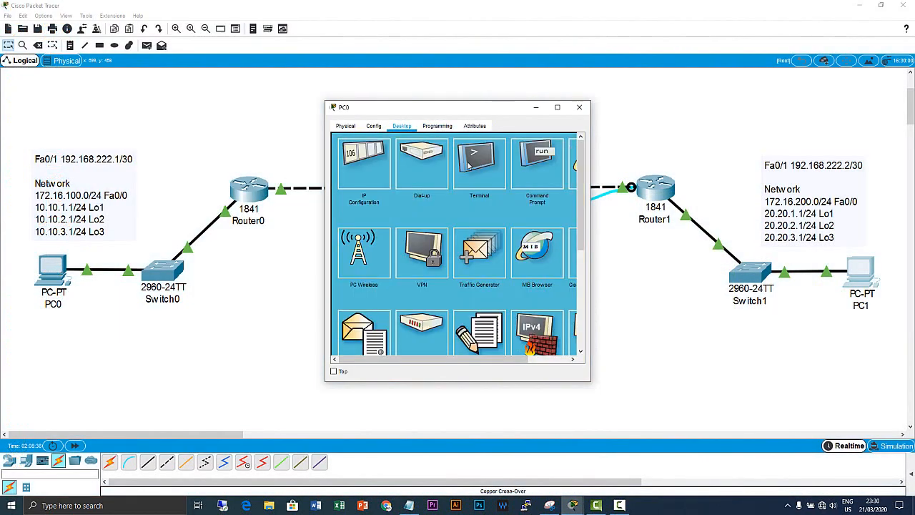
click(376, 161)
double_click(424, 218)
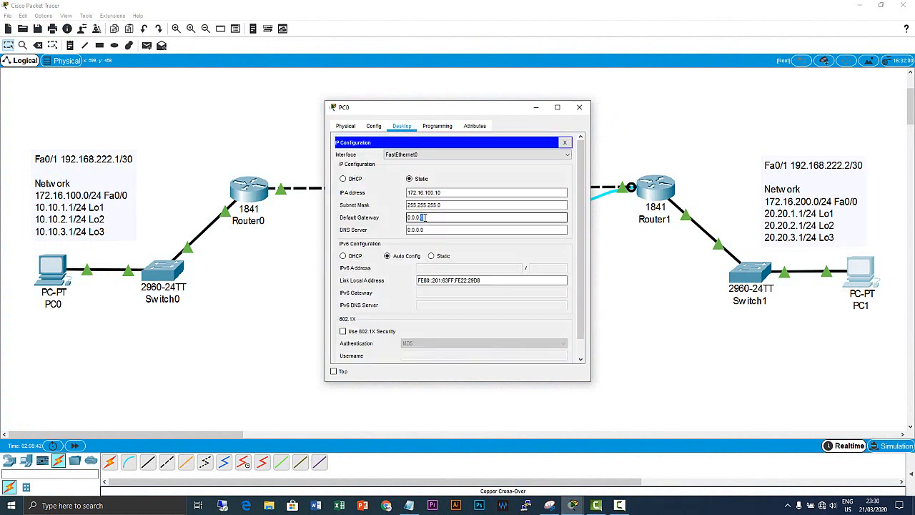
triple_click(426, 218)
text(192.)
key(BackSpace)
key(BackSpace)
key(BackSpace)
key(BackSpace)
text(172.16.100.1)
- Set PC0's DNS server to 8.8.8.8 and close the PC0 window
click(427, 231)
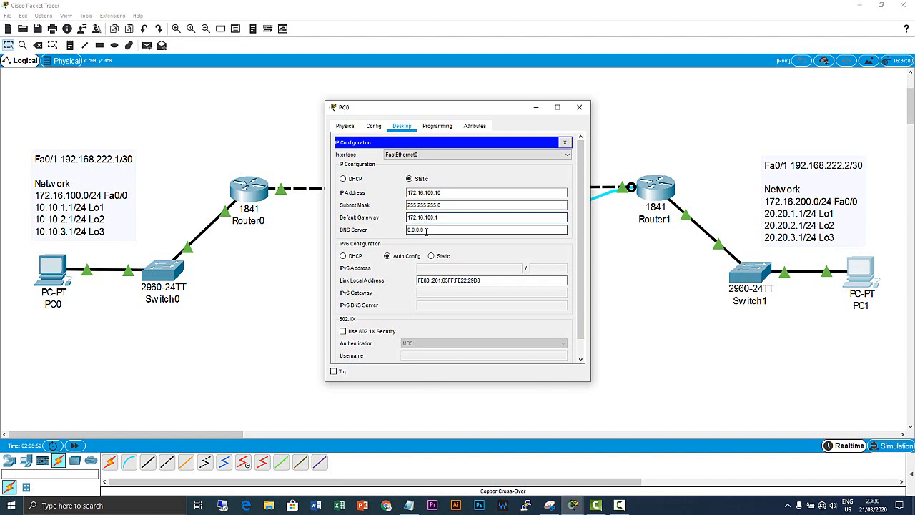
double_click(427, 231)
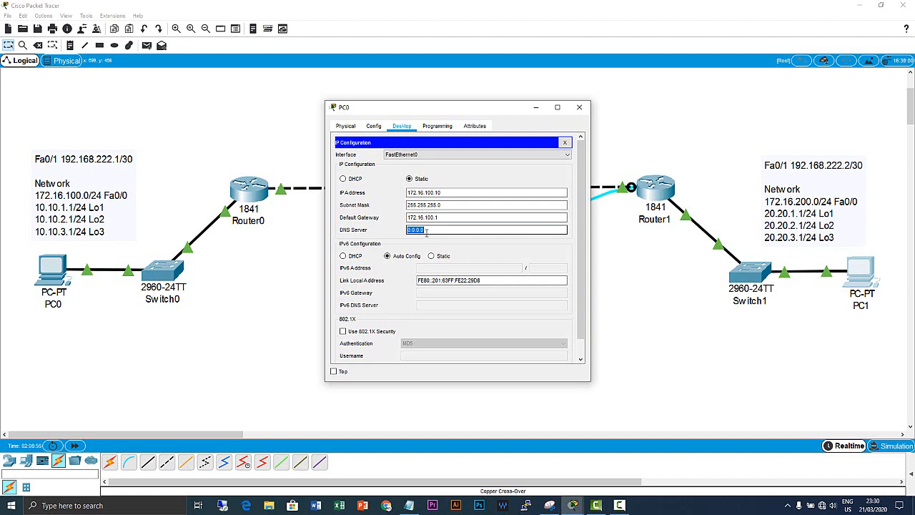
text(8.8.8.8)
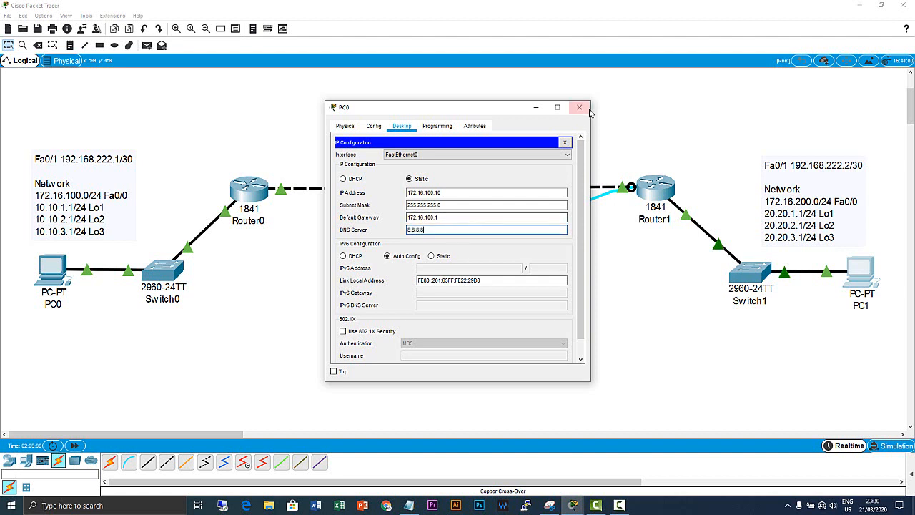
click(566, 144)
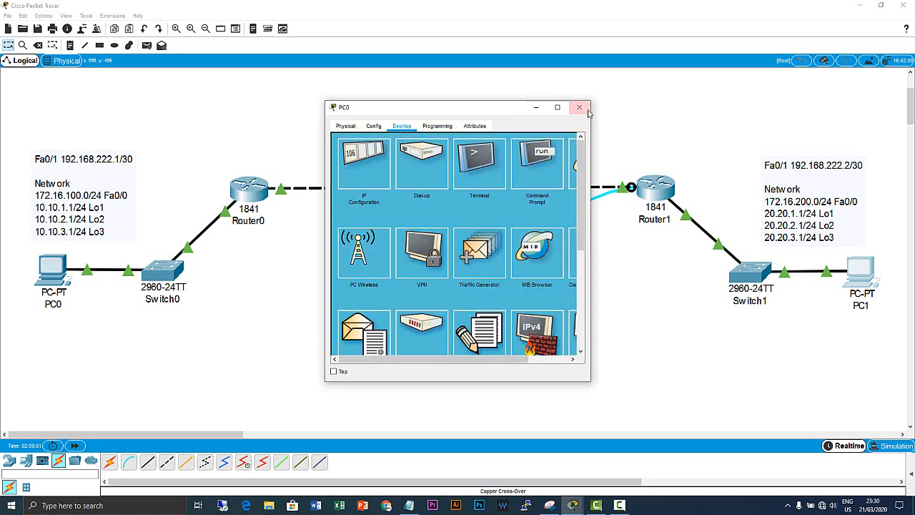
click(582, 109)
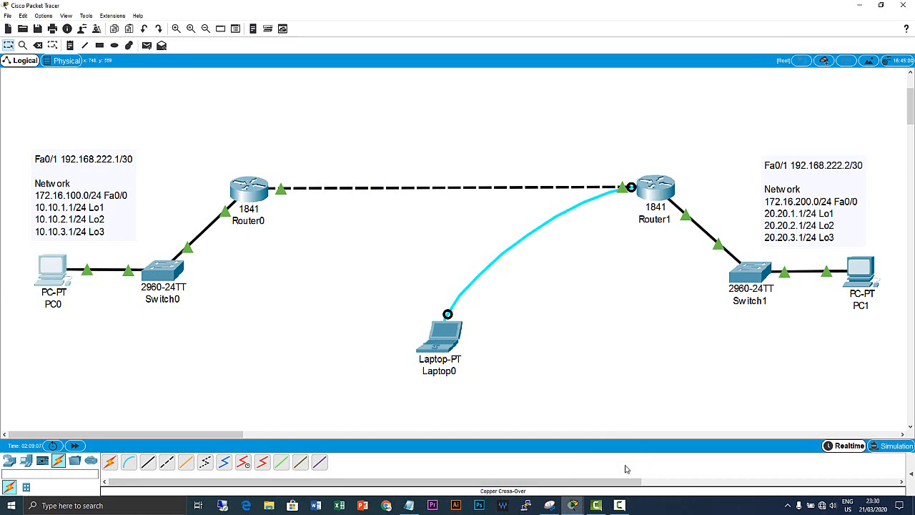
- Ping 172.16.200.10 again from PC0's command prompt and close the PC0 window
mouse_move(578, 503)
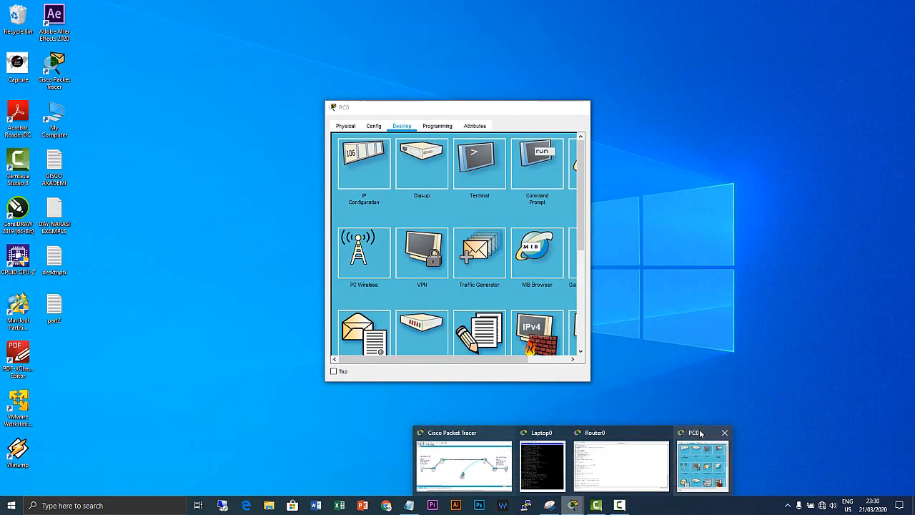
click(701, 434)
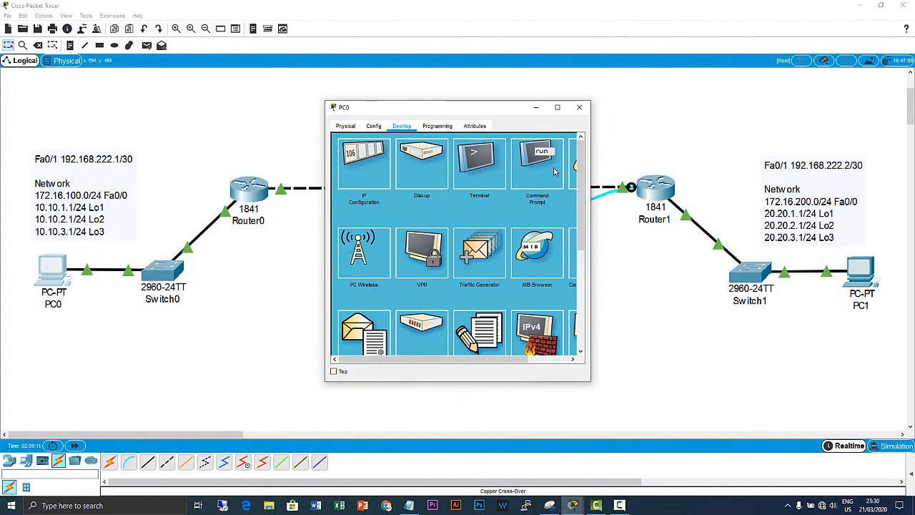
click(548, 174)
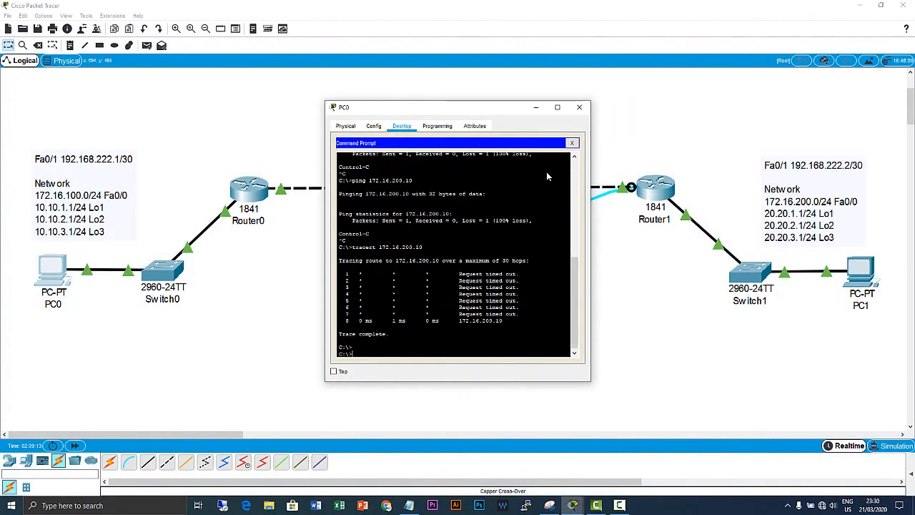
key(Up)
key(Up)
key(Return)
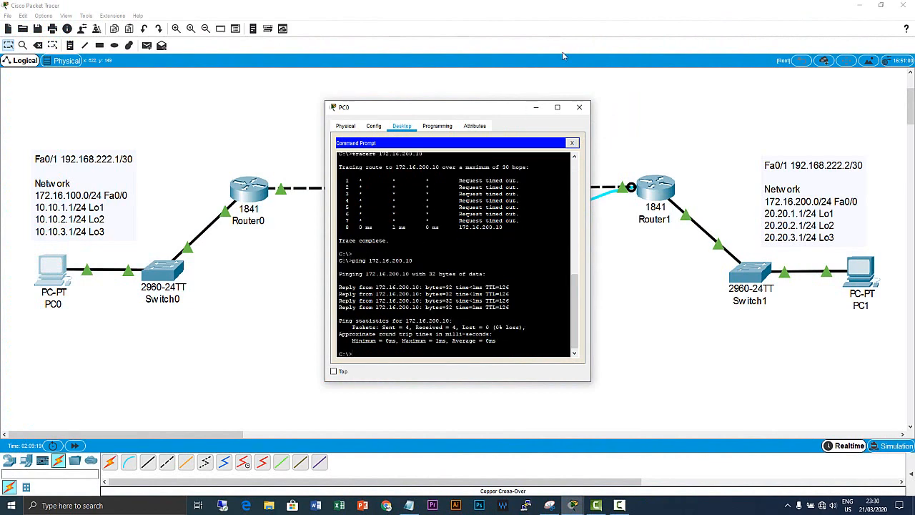
click(579, 106)
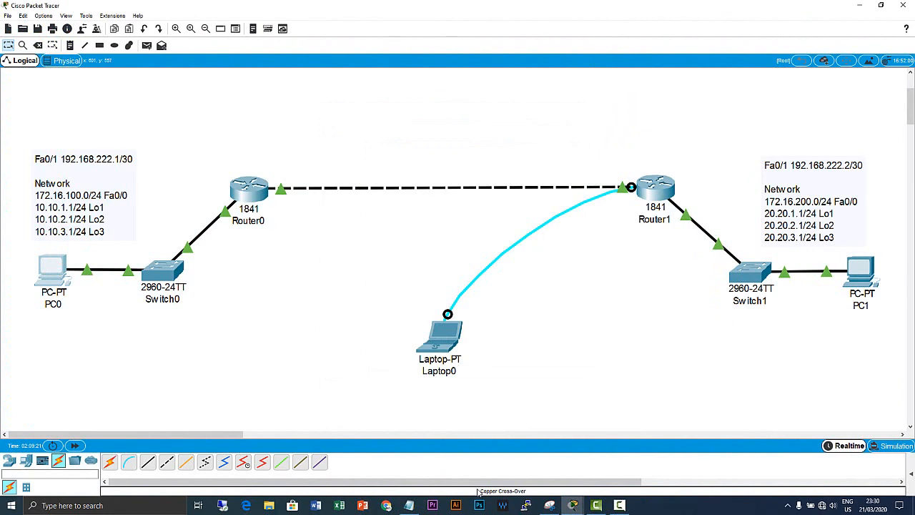
- Switch to the Notepad notes, highlight the topic "RIP Route Summarization" and minimize the notes
click(415, 508)
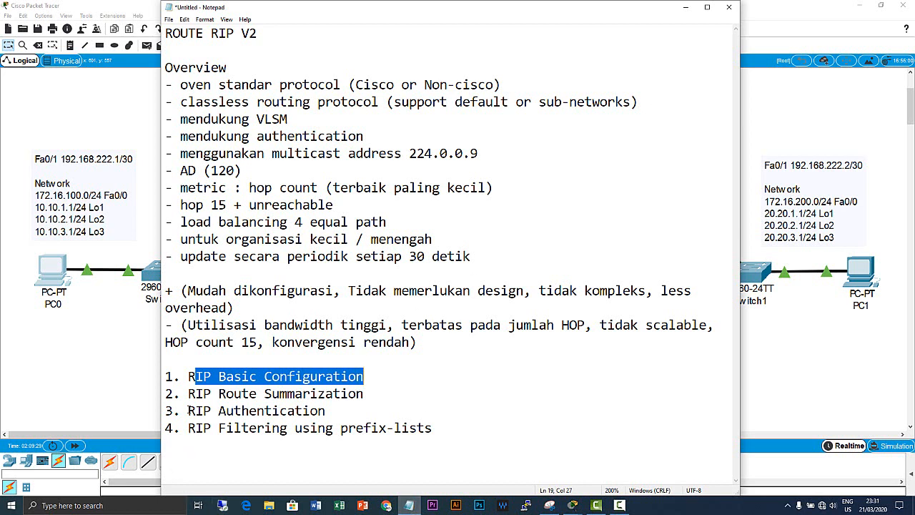
click(189, 395)
drag(189, 395, 384, 397)
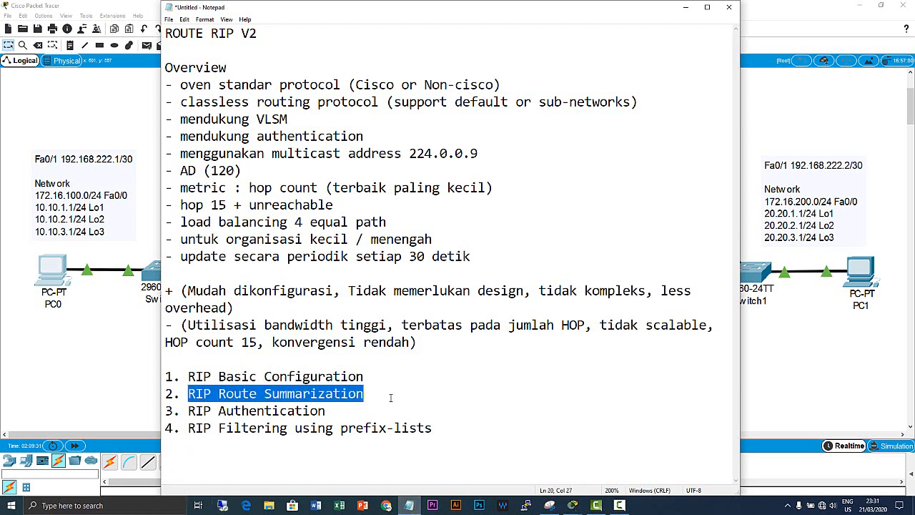
click(686, 7)
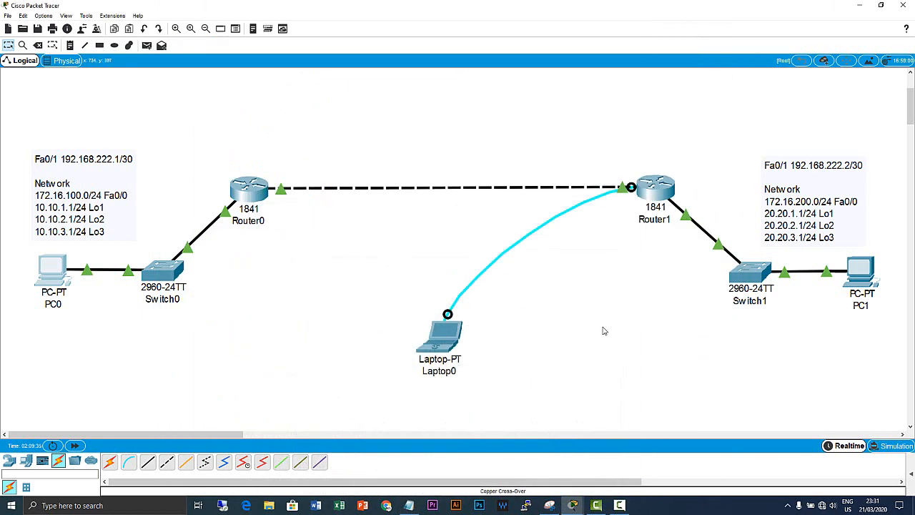
- Enable RIP debugging on Router0 with the command debug ip rip
mouse_move(573, 506)
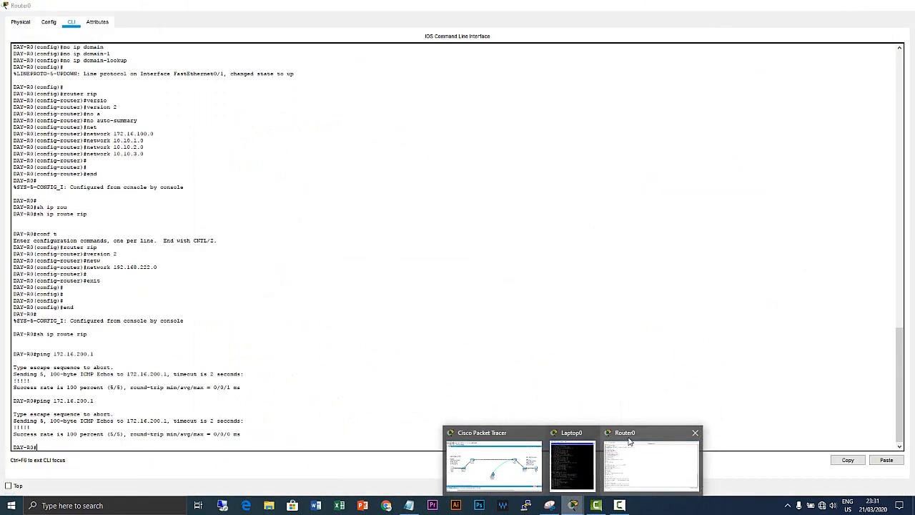
click(630, 441)
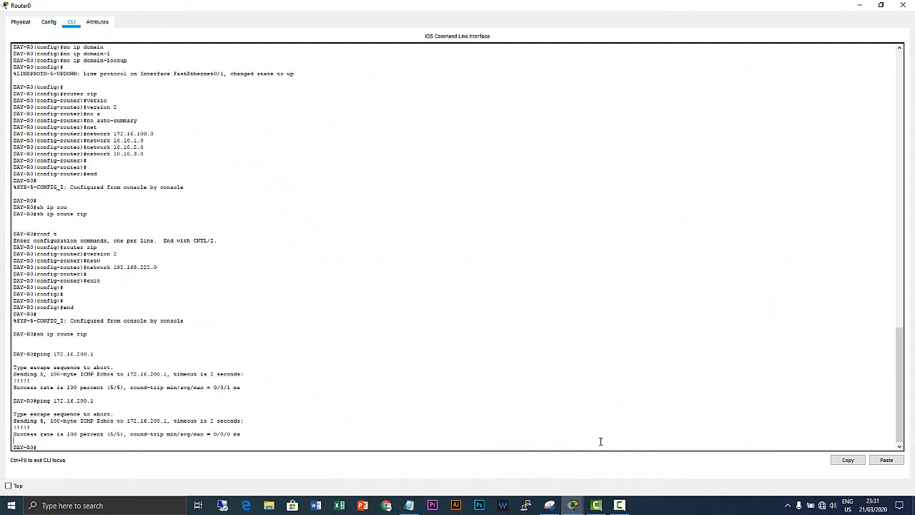
text(debu)
key(Tab)
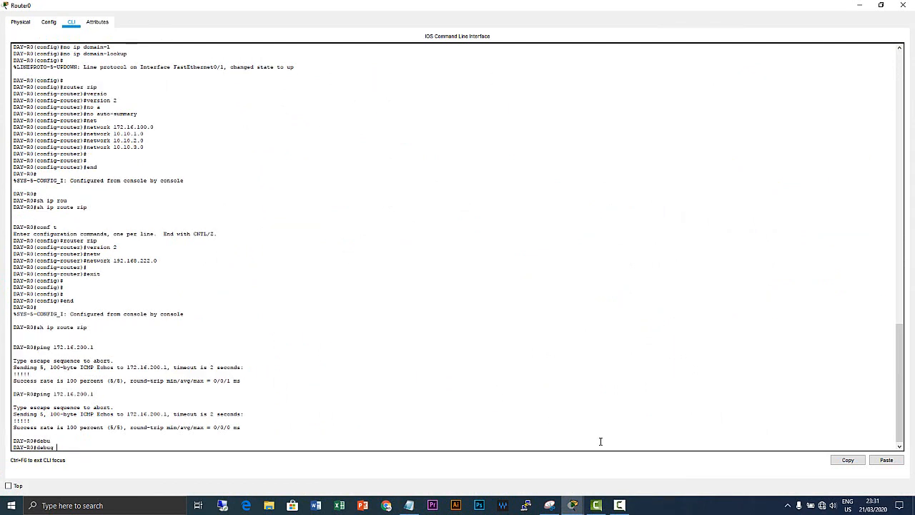
text(ip rip)
key(Return)
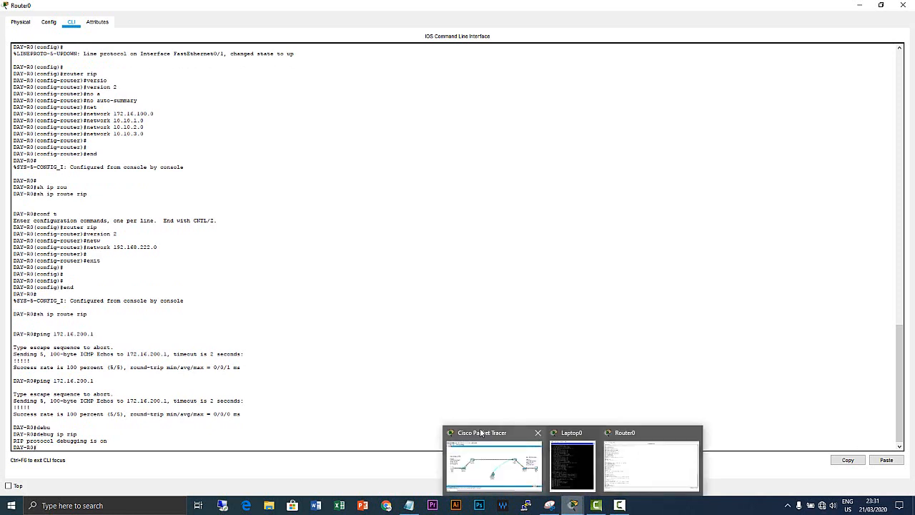
- Enable RIP debugging on Router1 through Laptop0's terminal with debug ip rip
click(482, 434)
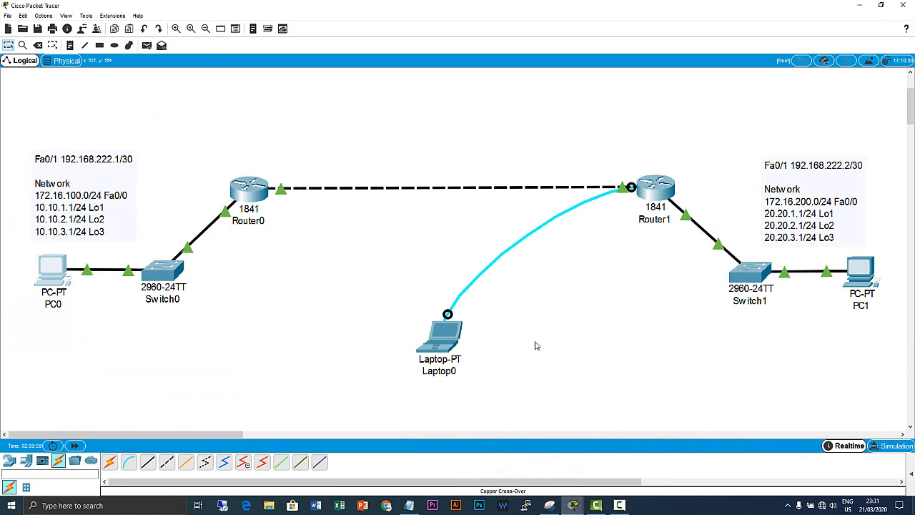
click(437, 342)
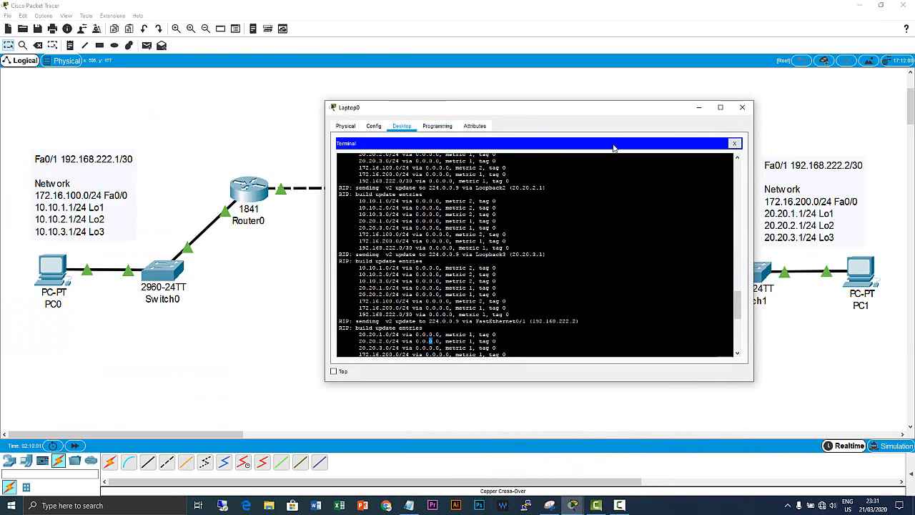
click(458, 250)
key(Return)
key(Return)
text(sh ip route rip)
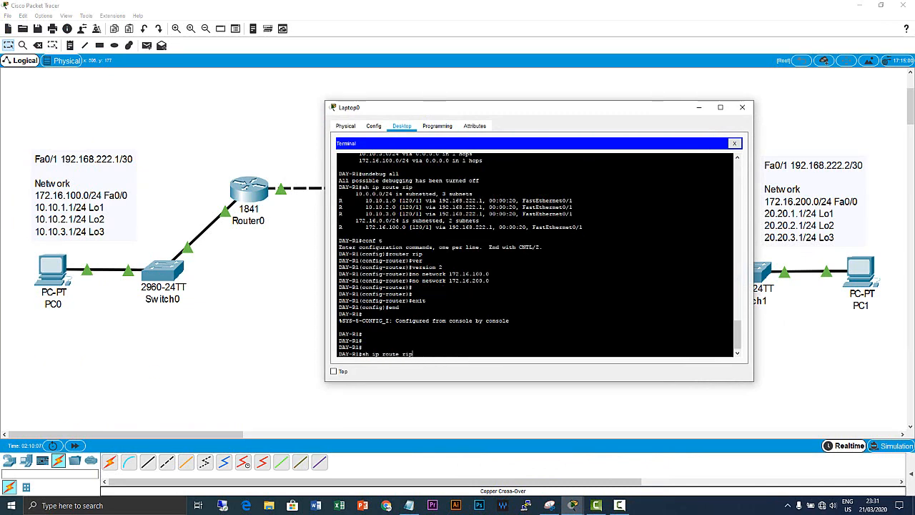
key(Up)
key(Up)
key(Return)
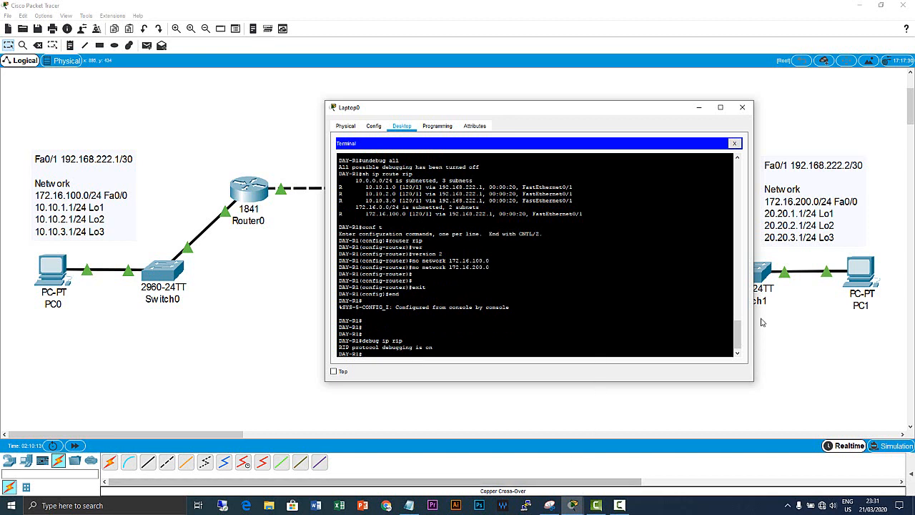
- Ping Router0's loopback address 10.10.1.1 from PC1's command prompt and stop the ping
click(868, 277)
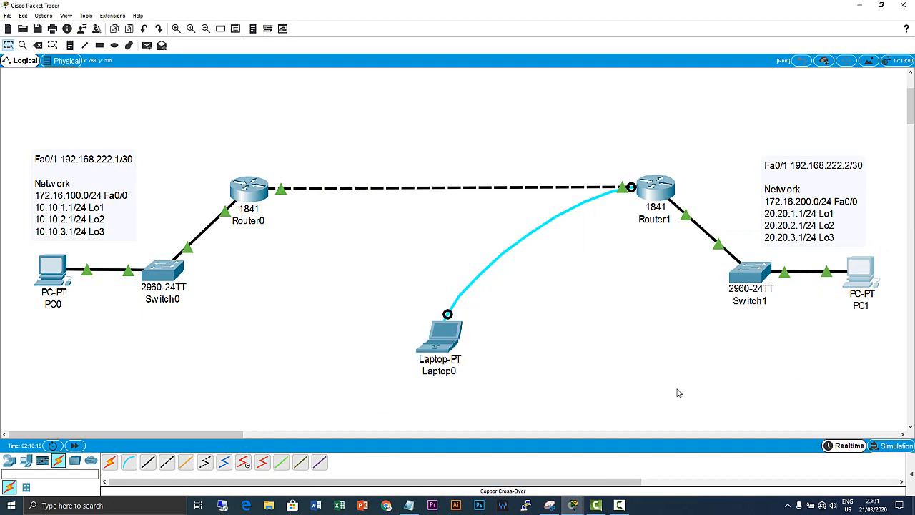
mouse_move(573, 505)
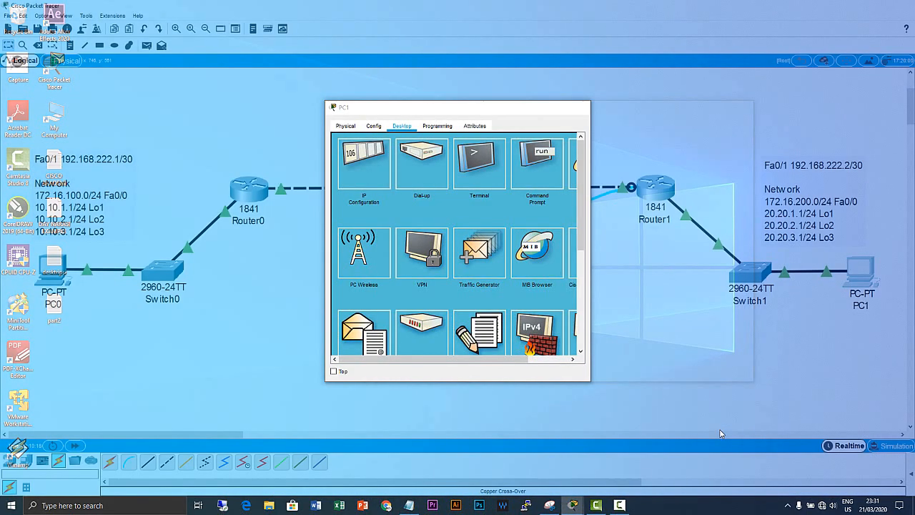
click(721, 465)
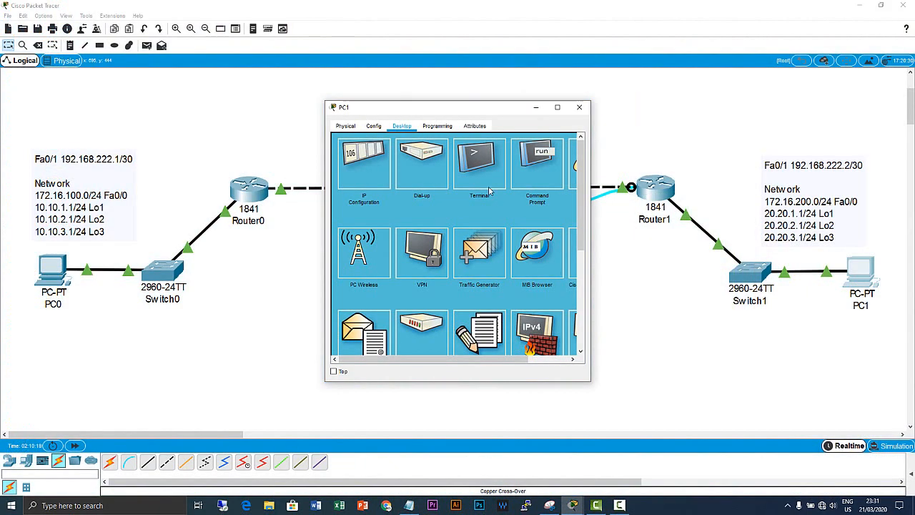
click(538, 175)
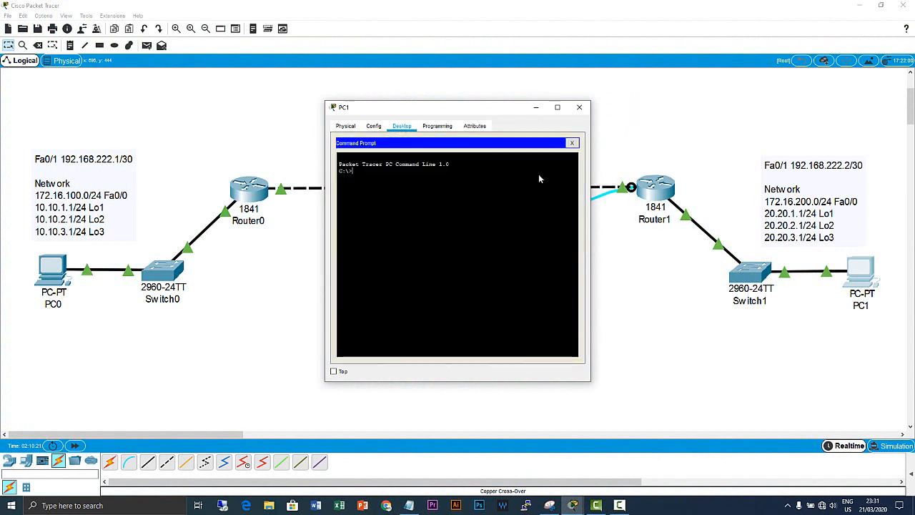
text(ping 10.10.1.1)
key(Return)
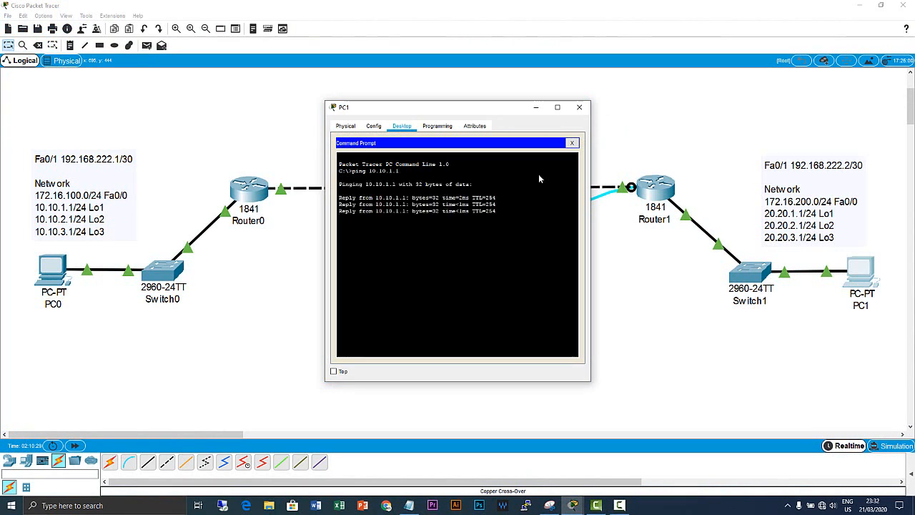
key(ctrl+c)
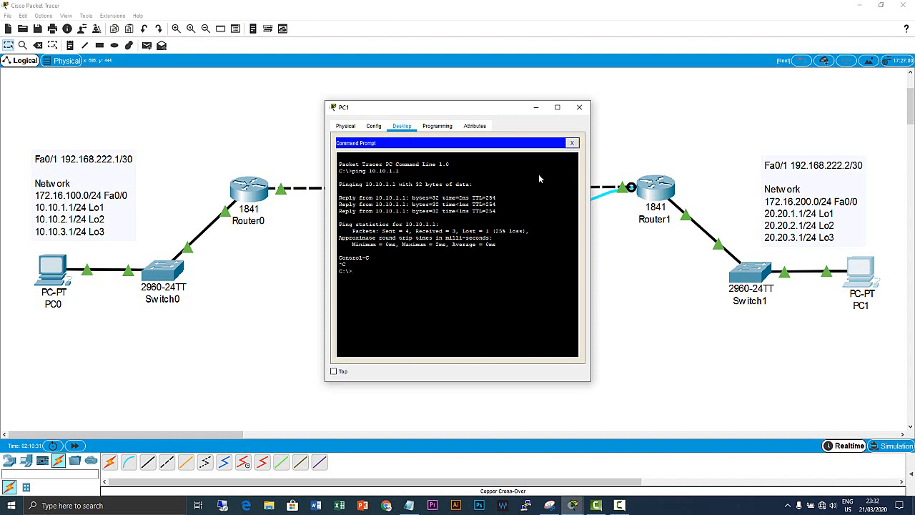
- Ping Router0's loopback address 10.10.2.1 from PC1 and stop the ping
key(Up)
key(BackSpace)
text(2)
key(Return)
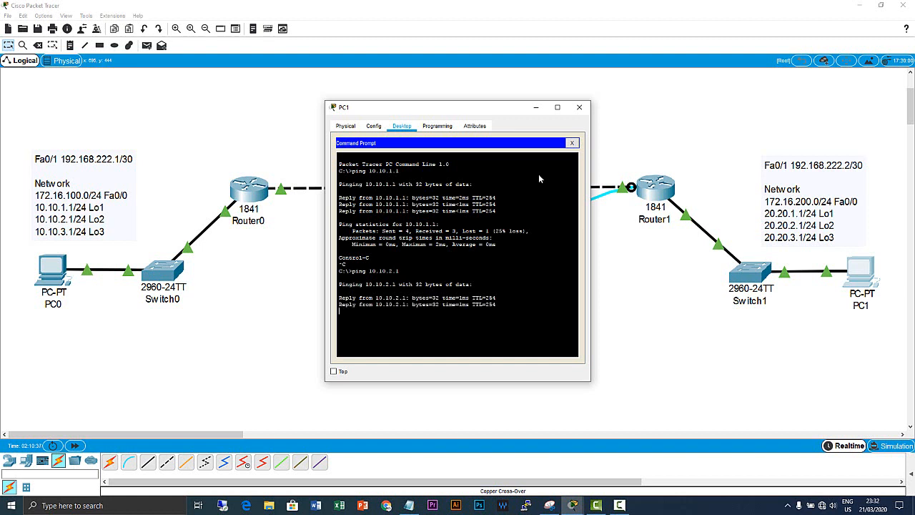
key(ctrl+c)
- Ping Router0's loopback address 10.10.3.1 from PC1, stop the ping and minimize the PC1 window
key(Up)
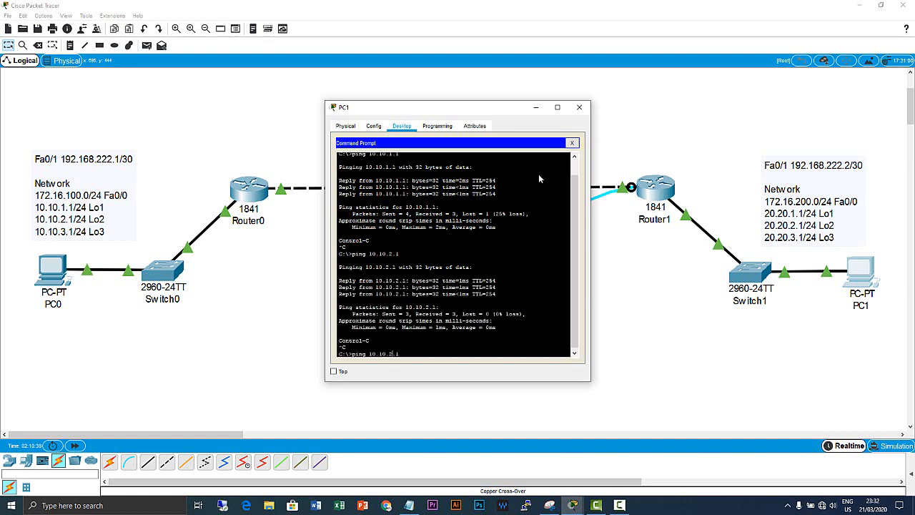
key(BackSpace)
key(BackSpace)
key(BackSpace)
text(3.1)
key(Return)
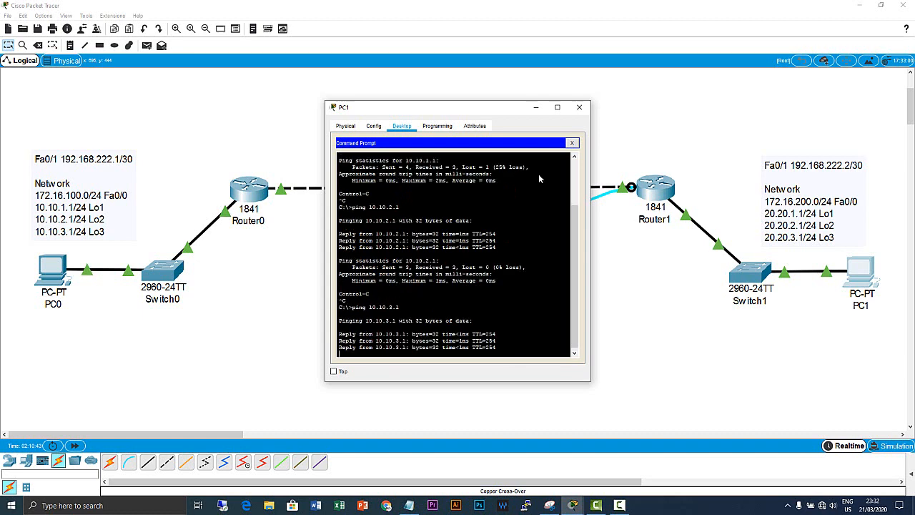
key(ctrl+c)
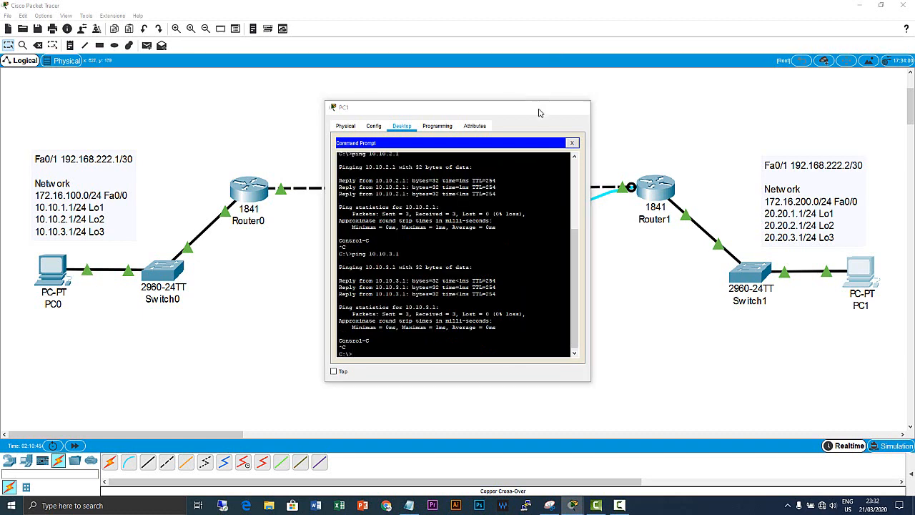
click(537, 108)
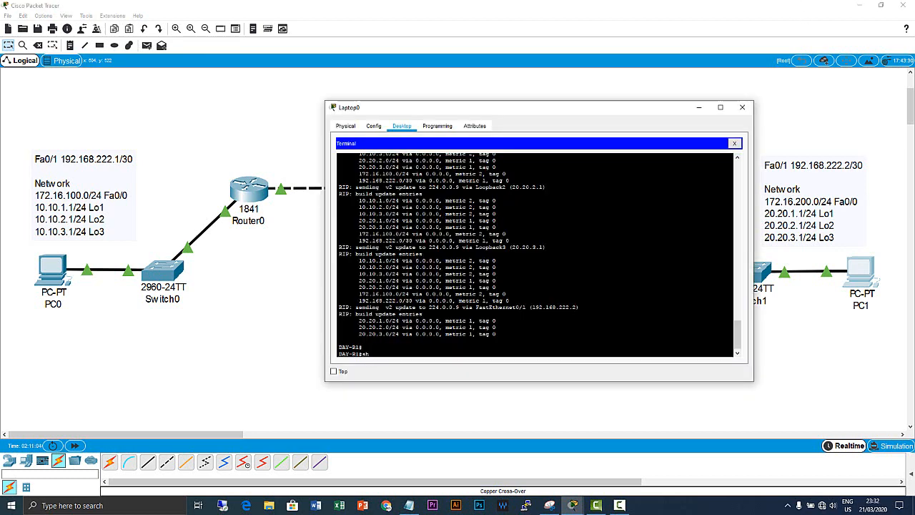
- Display Router1's RIP routes with sh ip route rip in Laptop0's terminal and review the RIP update output
text(c)
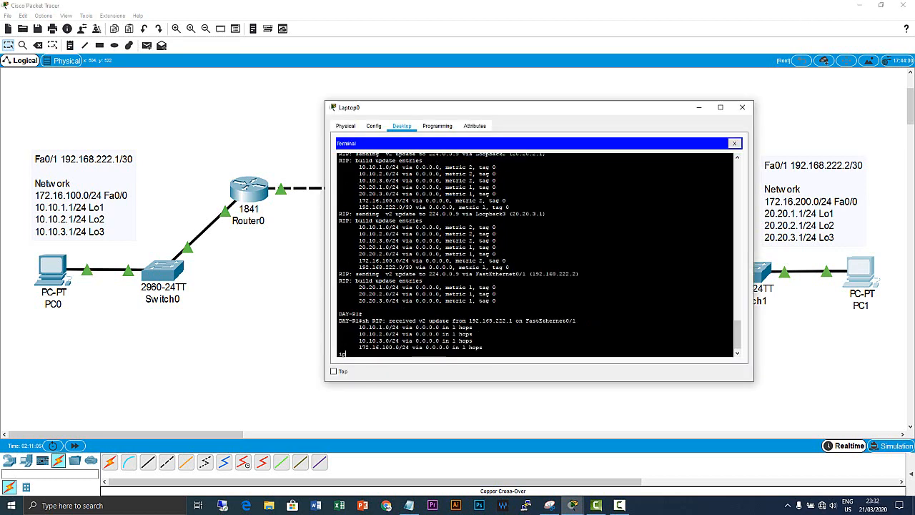
text( route rip)
key(Return)
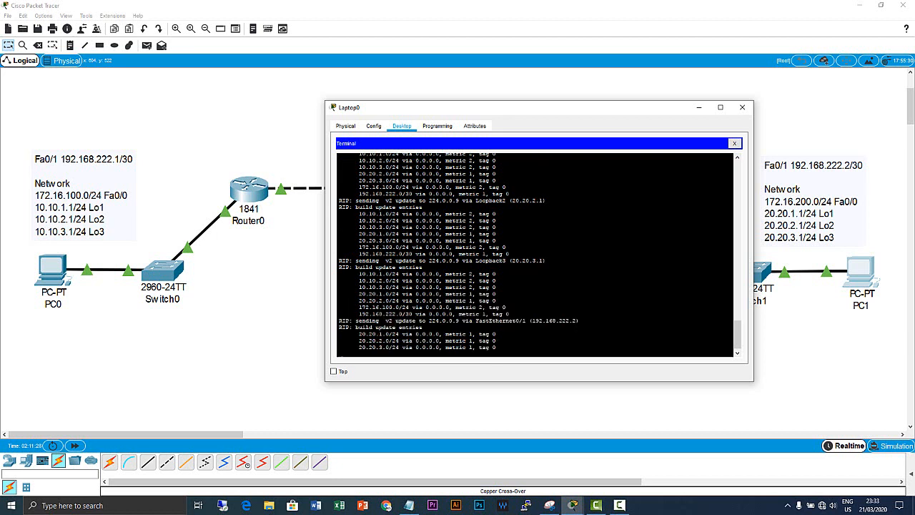
drag(739, 335, 739, 312)
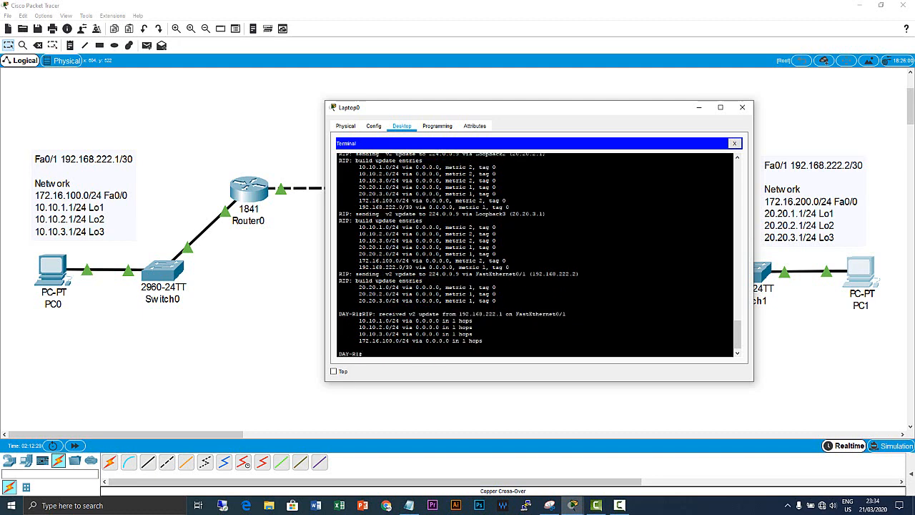
- Turn off all debugging on Router1 with undebug all in Laptop0's terminal
text(unde)
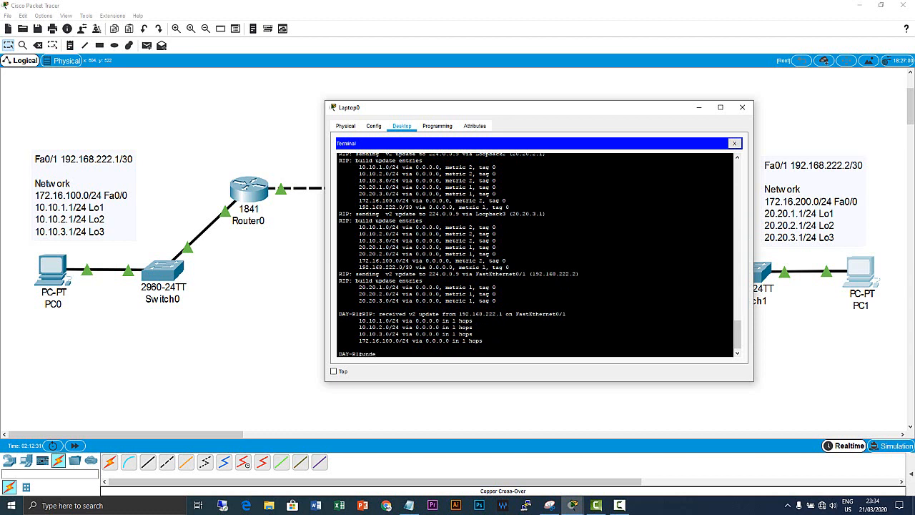
text(bug all)
key(Return)
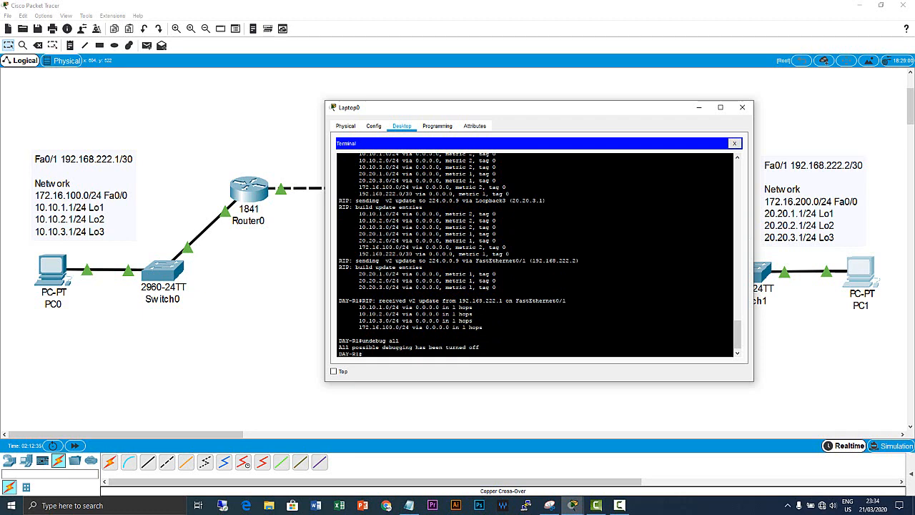
- Turn off all debugging on Router0 with undebug all in its CLI
mouse_move(576, 508)
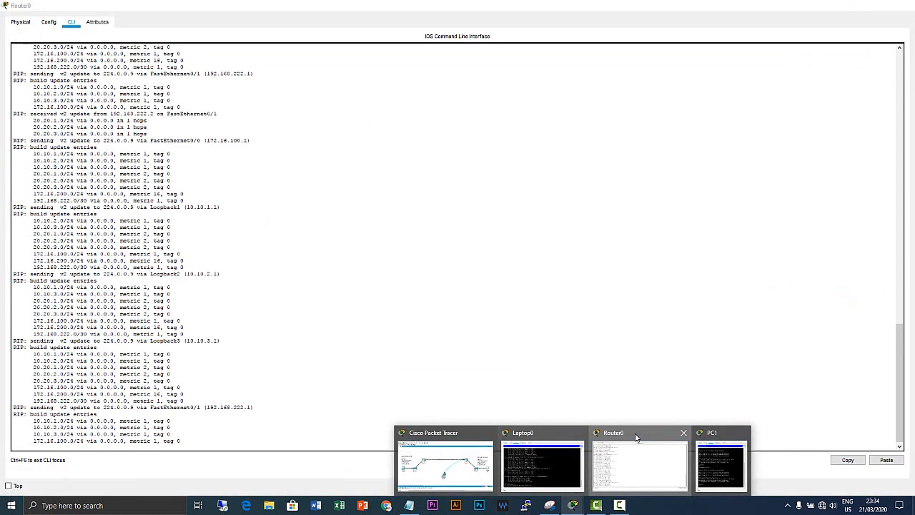
click(633, 437)
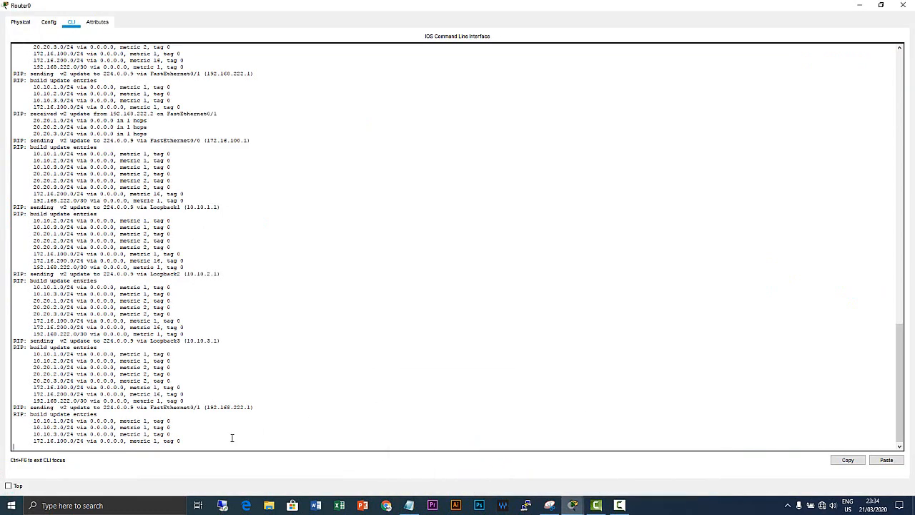
key(Return)
text(un)
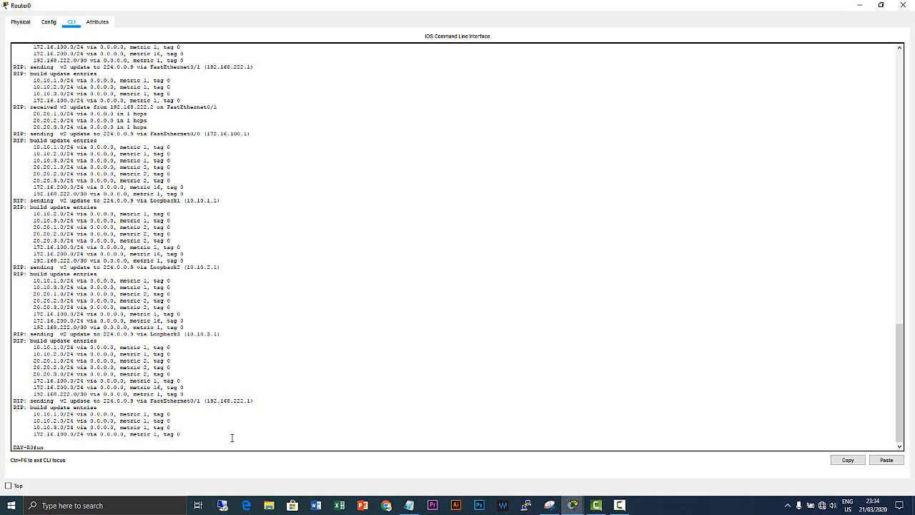
text(debug all)
key(Return)
key(Return)
key(Return)
key(Return)
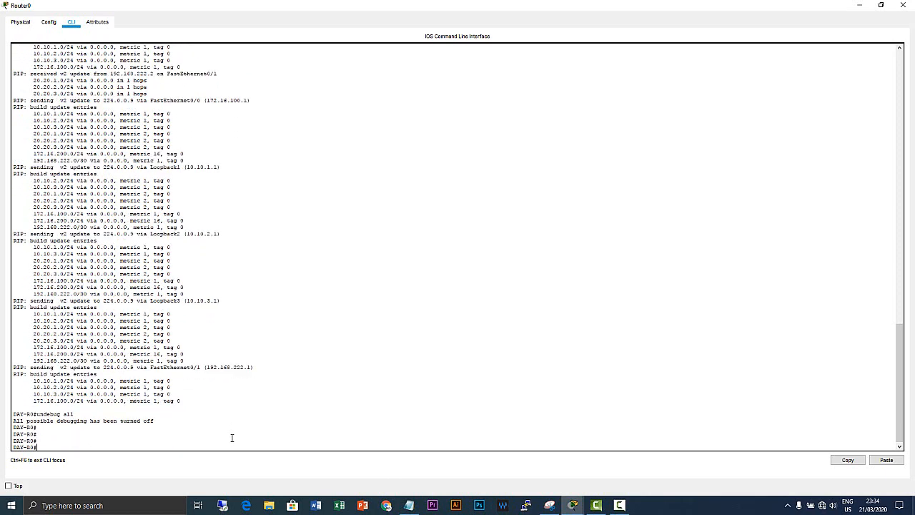
- Display the RIP routes on Router0 and on Router1 through Laptop0's terminal with sh ip route rip
text(sh ip route rip)
key(Return)
key(alt+Tab)
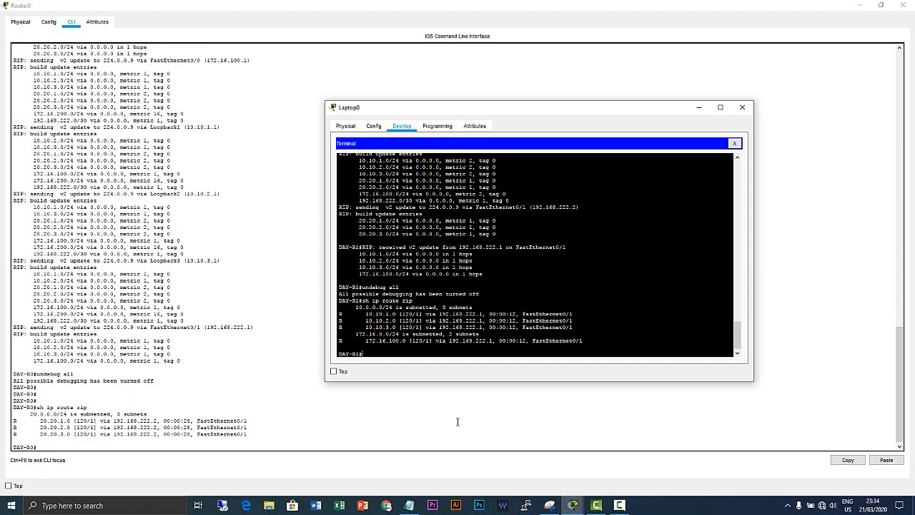
- Enter configuration mode for interface fa0/1 on Router1 in Laptop0's terminal
text(conf t)
key(Return)
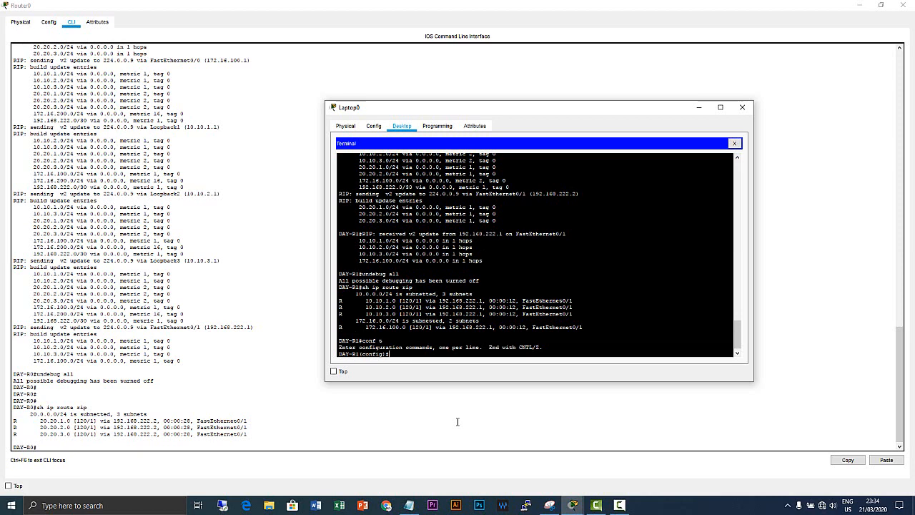
key(Return)
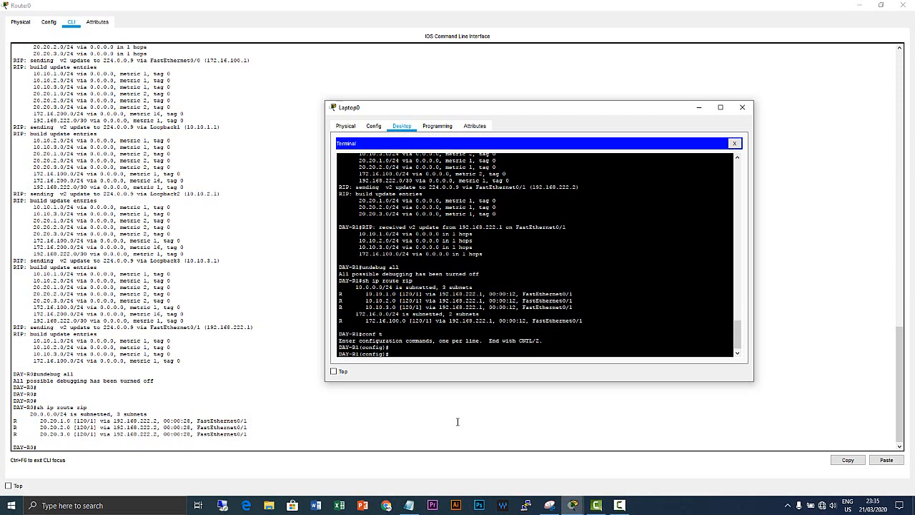
text(terf)
key(Tab)
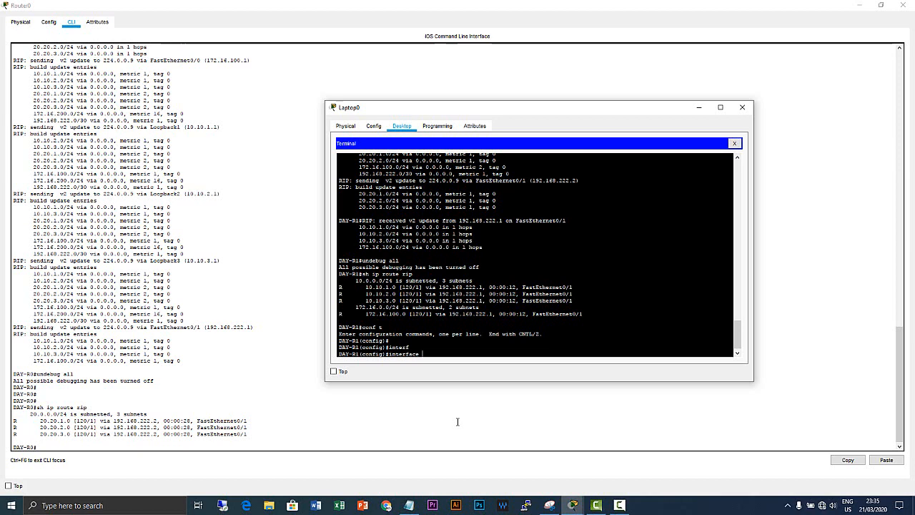
text(fa0/1)
key(Return)
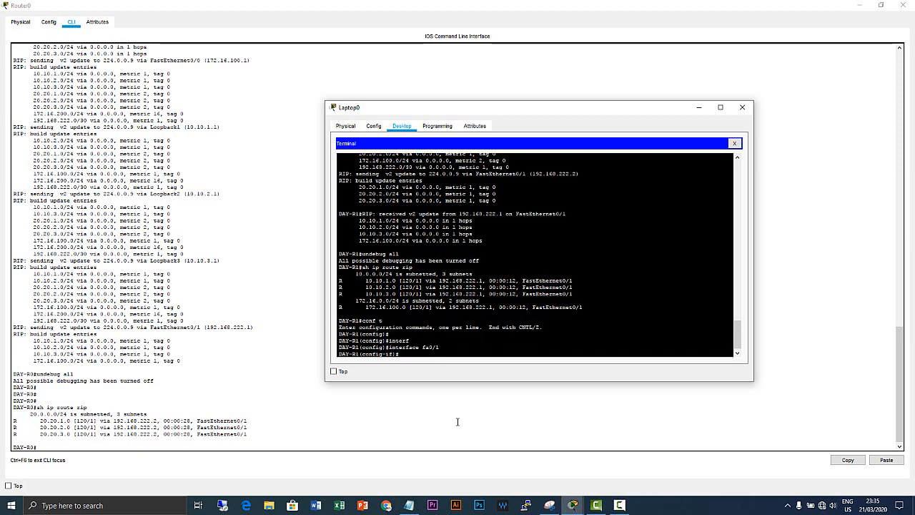
- Try to summarize Router1's loopback networks on fa0/1 with ip summary rip 20.20.0.0 255.255.0.0
text(ip sum)
key(Tab)
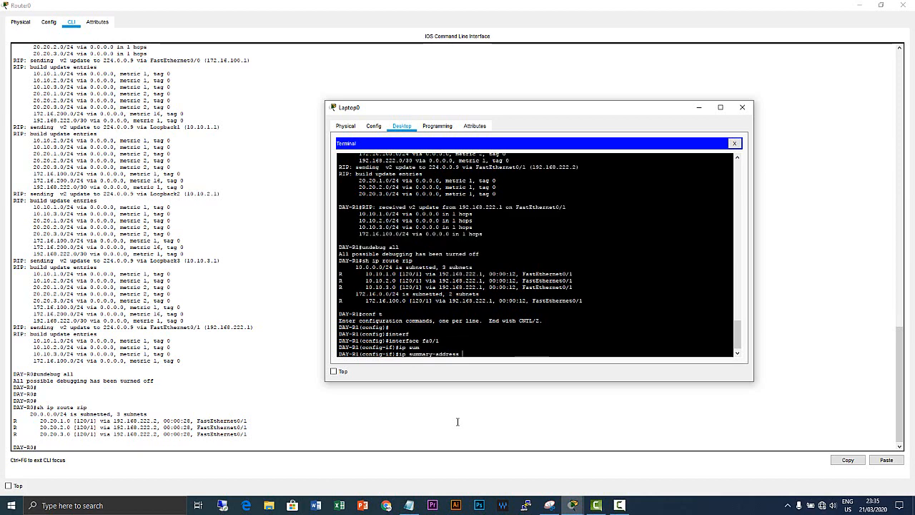
key(BackSpace)
key(BackSpace)
key(BackSpace)
key(BackSpace)
key(BackSpace)
key(BackSpace)
key(BackSpace)
key(Tab)
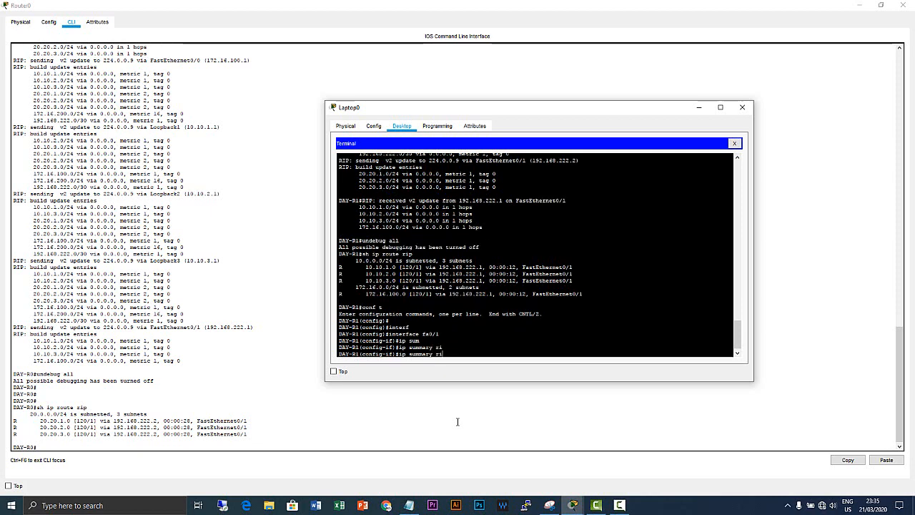
text(p)
key(Tab)
key(Tab)
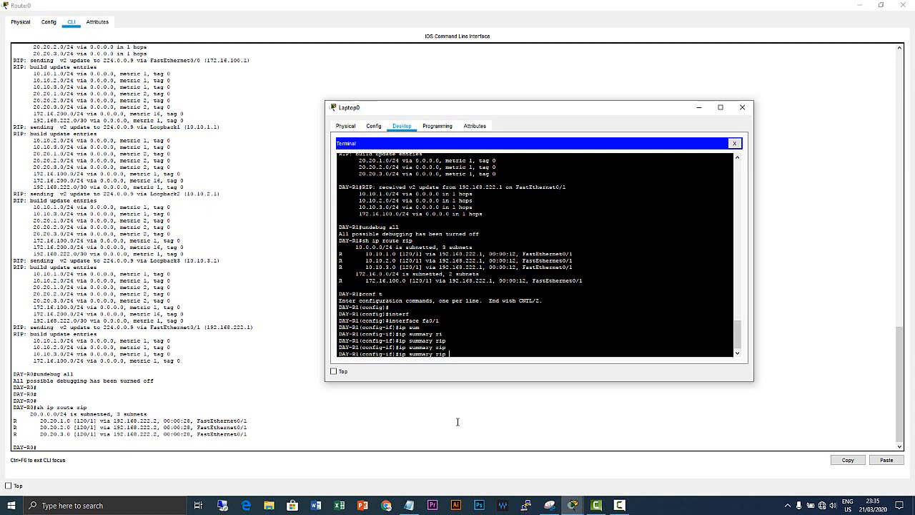
text(20.20.0.0 255.255.0.0)
key(Return)
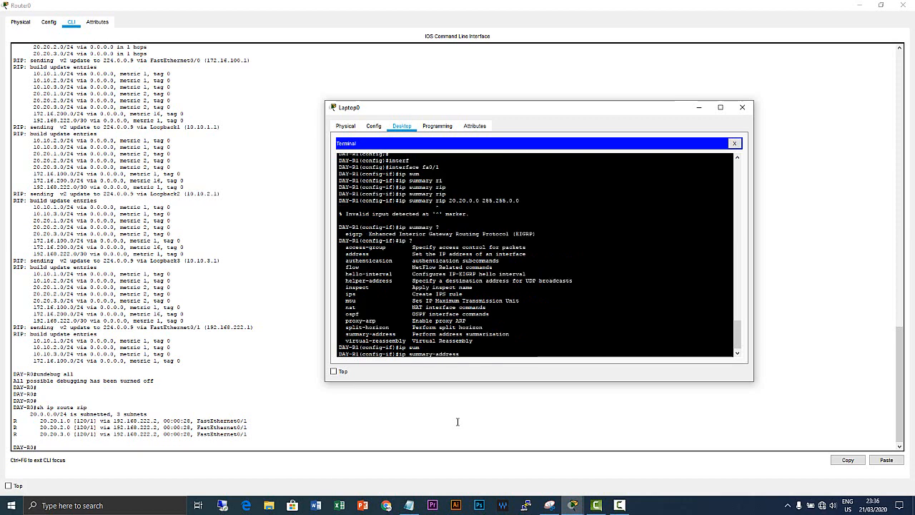
- Check the ip summary-address options on Router1, try ip summary-address rip 20.20.0.0 255.255.0.0, and highlight the supported protocol in the help output
text(rip)
key(BackSpace)
text(?)
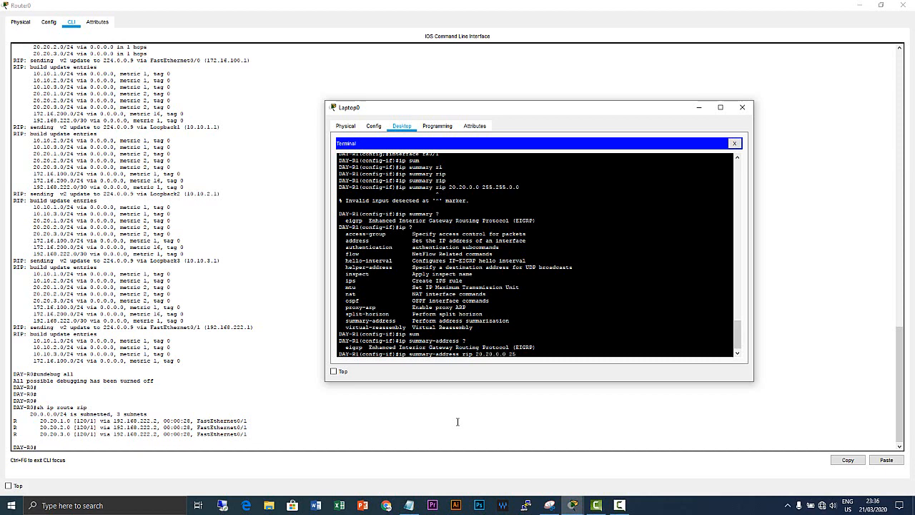
text(5.255.0.0)
key(Return)
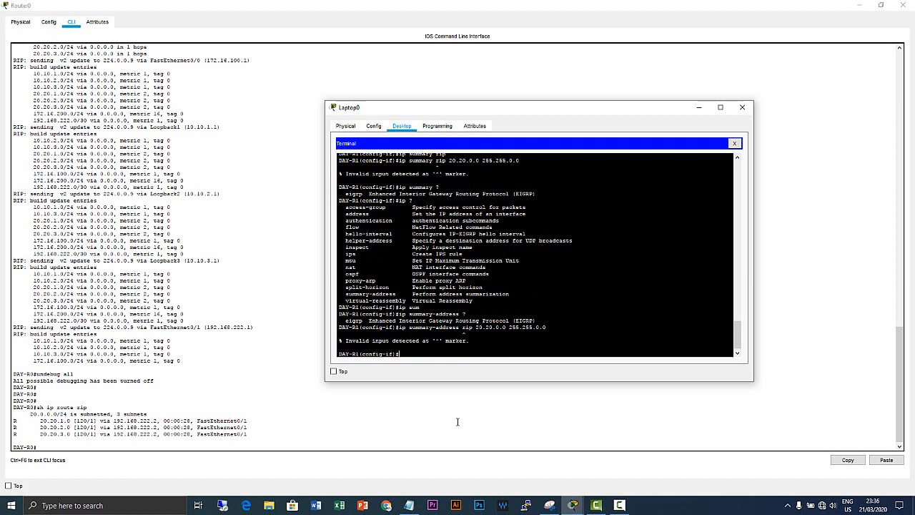
key(Up)
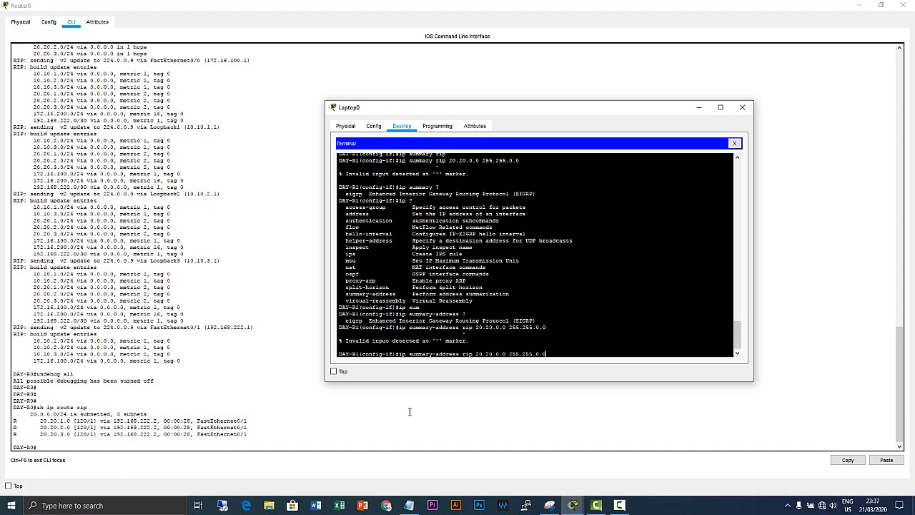
drag(344, 320, 498, 321)
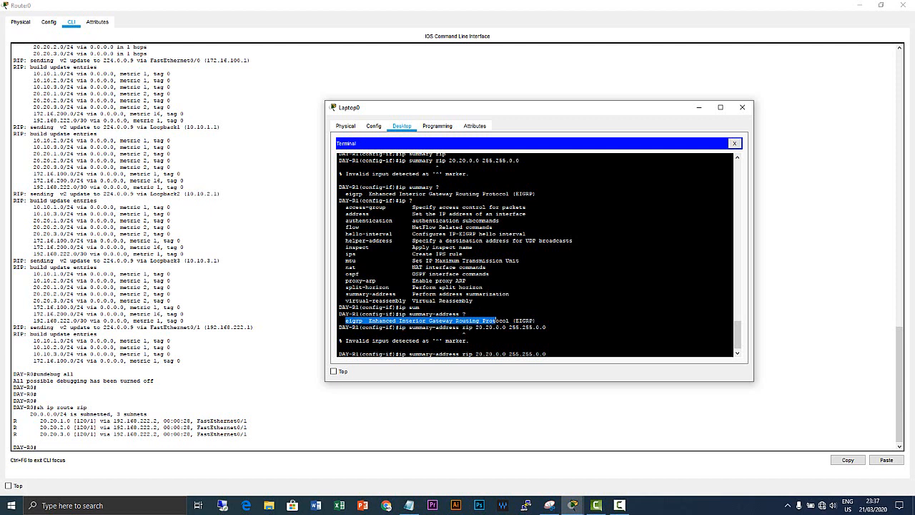
click(532, 347)
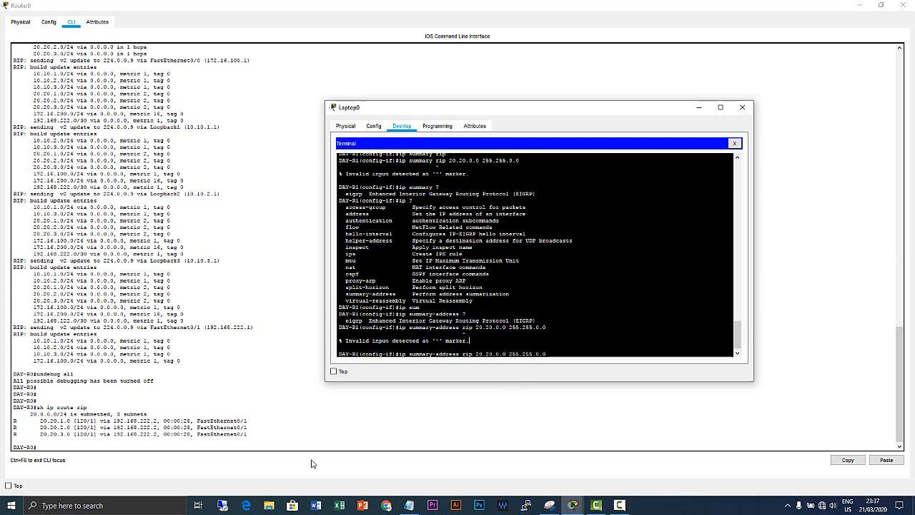
- Add a 2901 router to the topology workspace below Router0
mouse_move(573, 505)
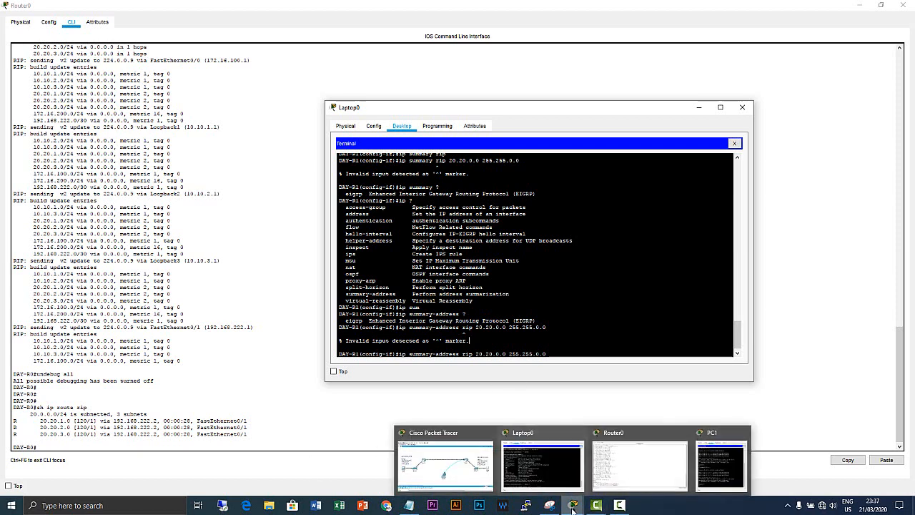
click(451, 439)
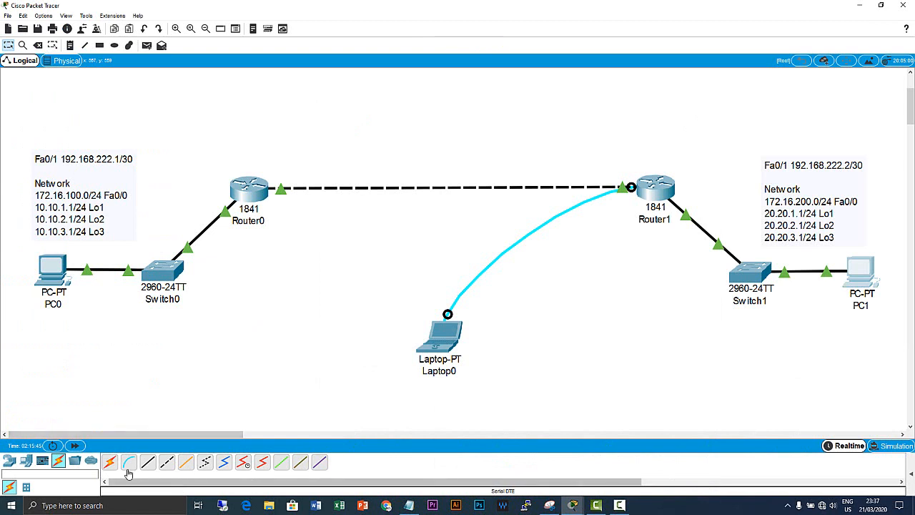
click(8, 462)
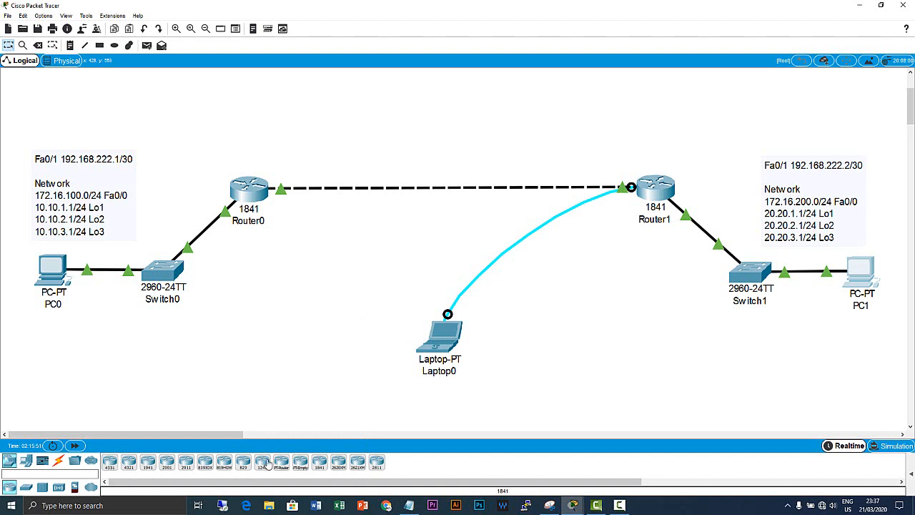
click(166, 463)
click(245, 329)
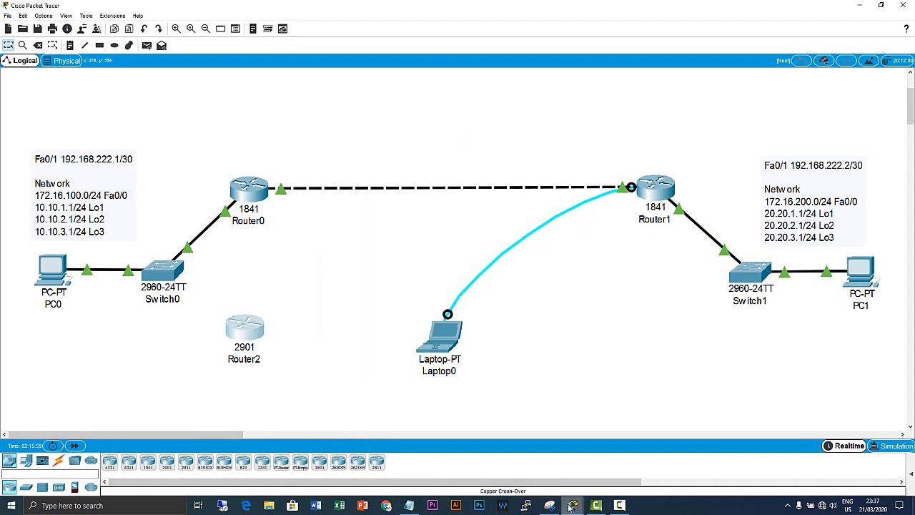
- Open Router2's CLI and answer no to the initial configuration dialog
mouse_move(573, 506)
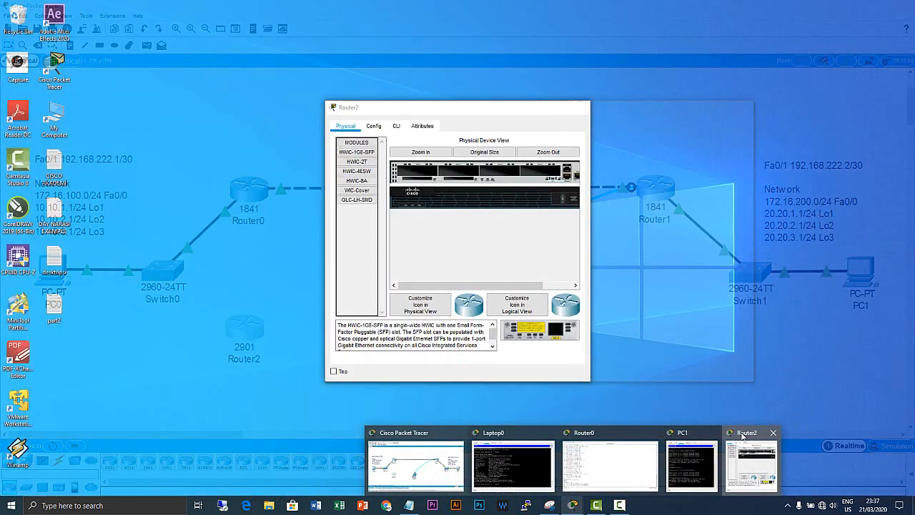
click(744, 438)
click(401, 128)
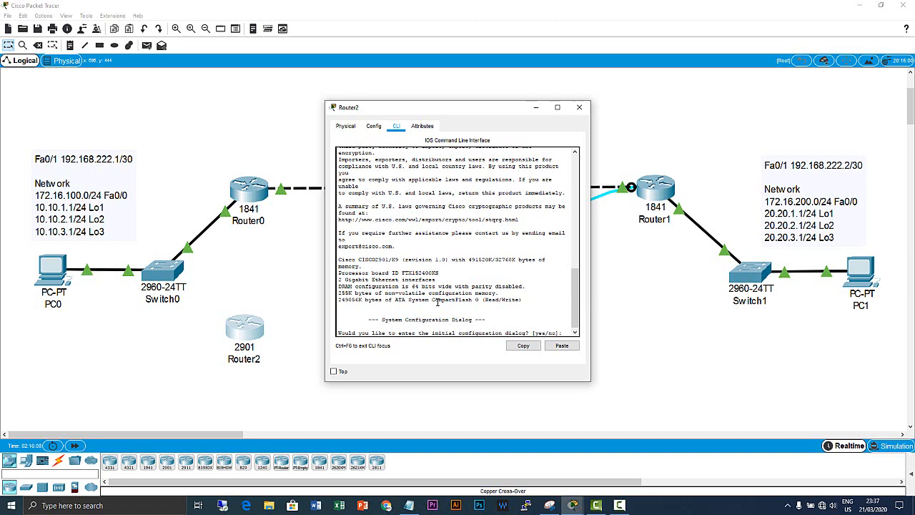
click(522, 274)
text(no)
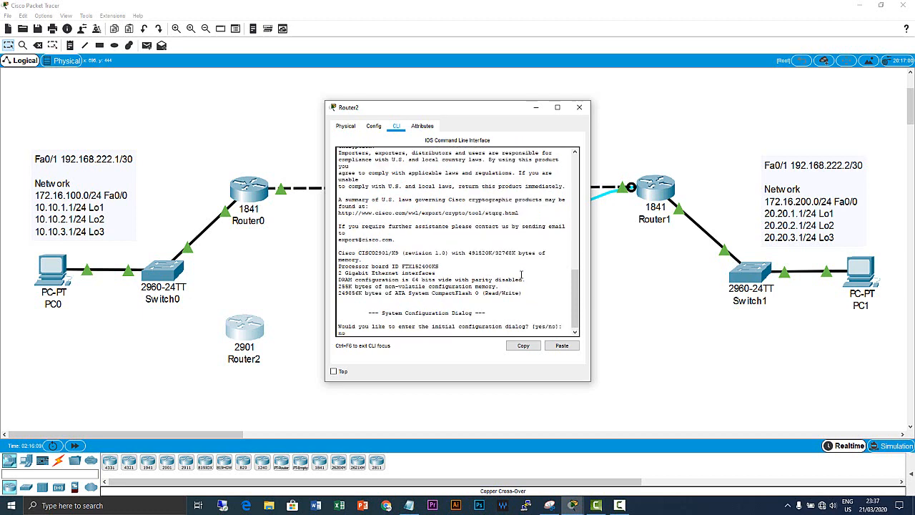
key(Return)
key(Return)
- Enter privileged mode with en and global configuration mode with conf t on Router2
text(er>e)
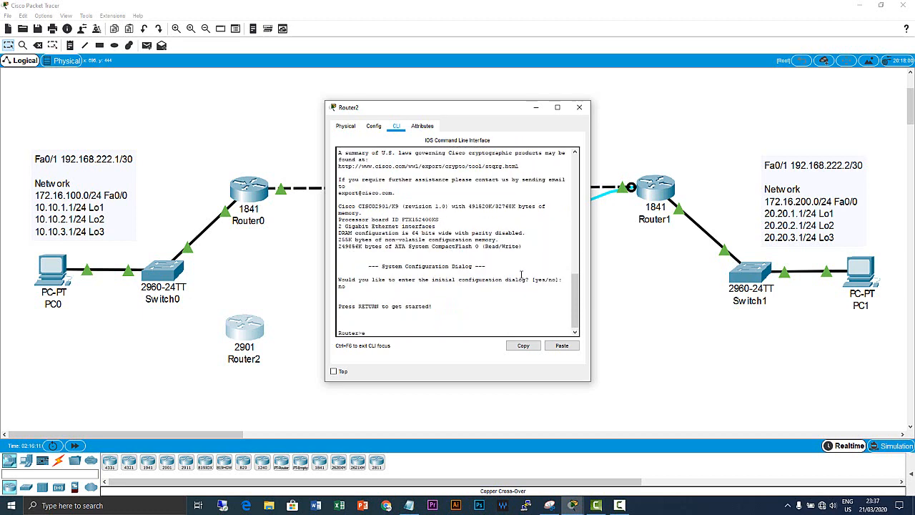
text(n)
key(Return)
text(con)
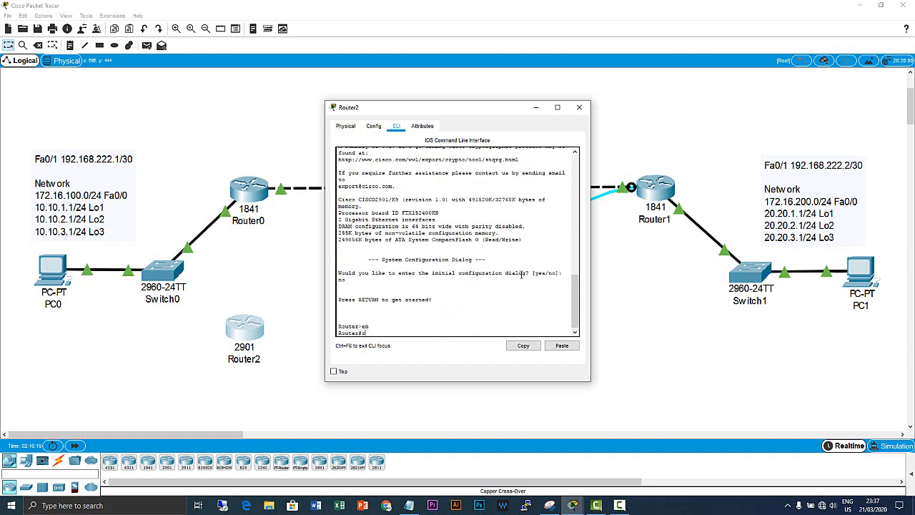
text(nf t)
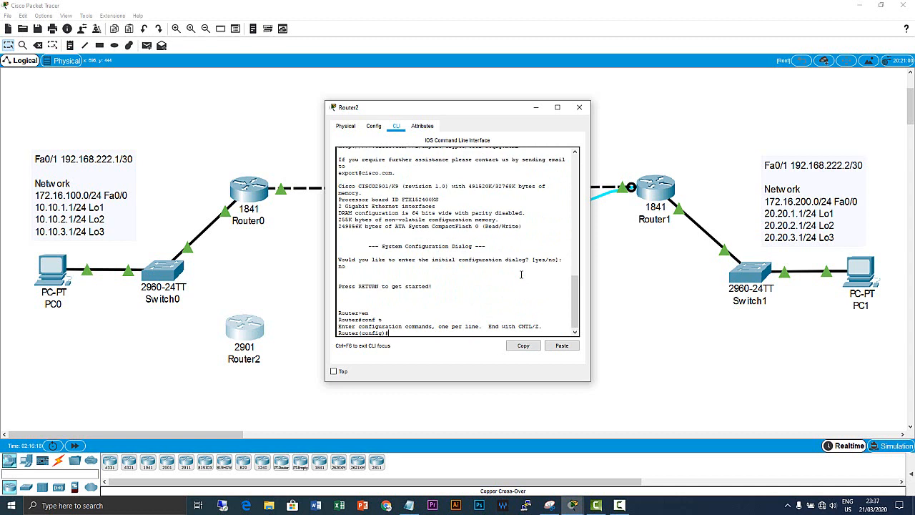
key(Return)
text(in)
key(Tab)
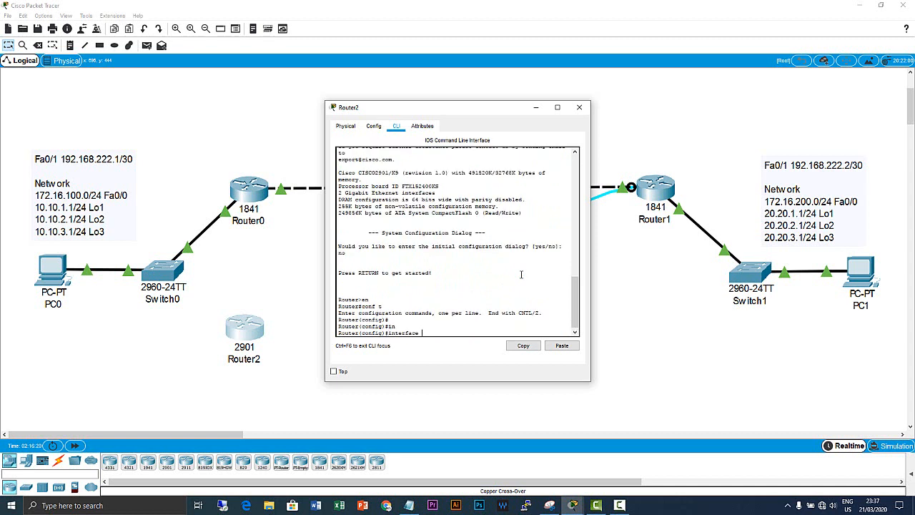
key(BackSpace)
key(BackSpace)
key(BackSpace)
key(BackSpace)
key(BackSpace)
key(BackSpace)
key(BackSpace)
key(BackSpace)
key(BackSpace)
- List Router2's interfaces with do sh int and page through the output to its end
text(do sh in)
key(Tab)
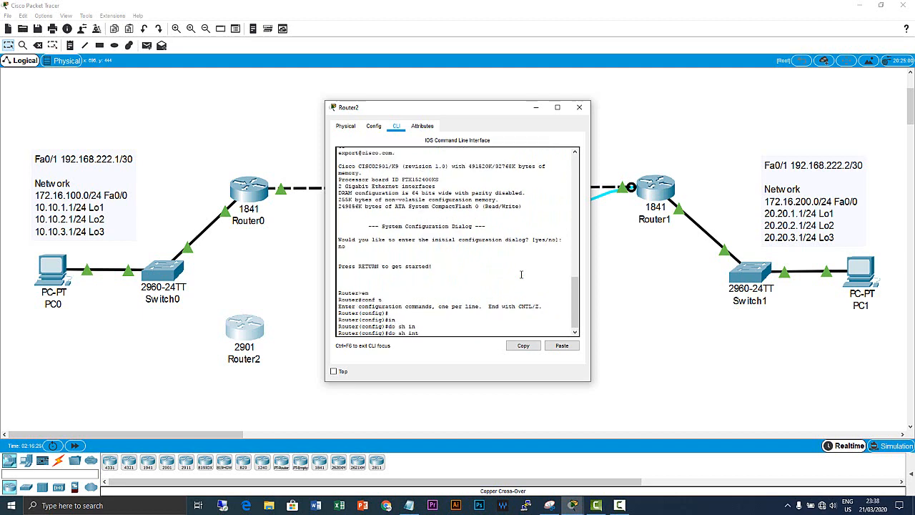
text(t)
key(Return)
key(Return)
key(Return)
key(Return)
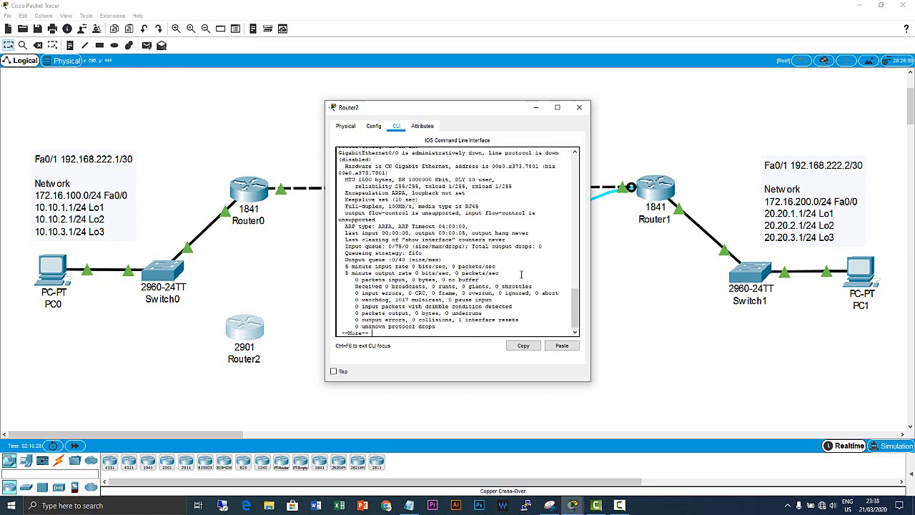
key(Return)
key(Return)
key(Return)
key(Return)
key(Return)
key(Return)
key(Return)
key(Return)
key(Return)
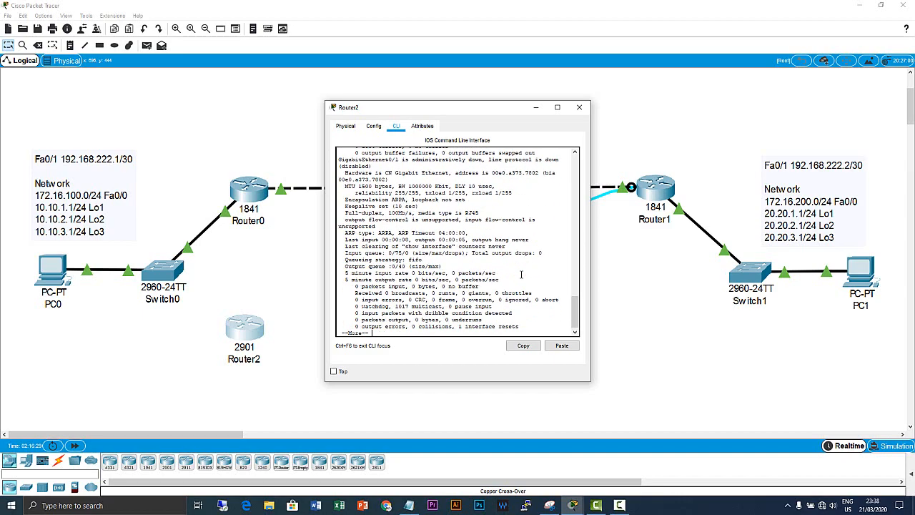
key(Return)
key(Return)
key(Return)
key(Return)
key(Return)
key(Return)
key(Return)
key(Return)
key(Return)
key(Return)
key(Return)
key(Return)
key(Return)
key(Return)
key(Return)
key(Return)
key(Return)
key(Return)
key(Return)
key(Return)
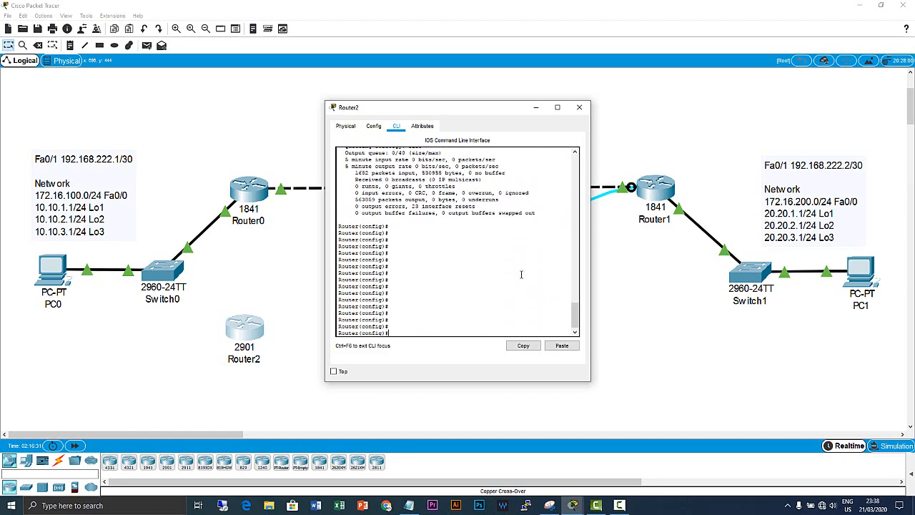
- Enter interface configuration mode for gi0/0 on Router2
text(int)
key(Tab)
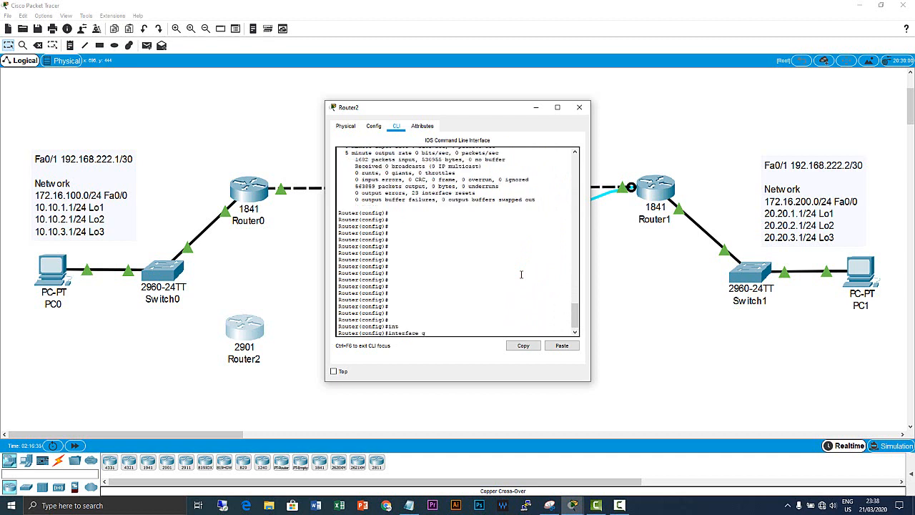
text(gi0/0)
key(Return)
- List the protocol options for the ip summary-address command on Router2's gi0/0, and close its window
text(su)
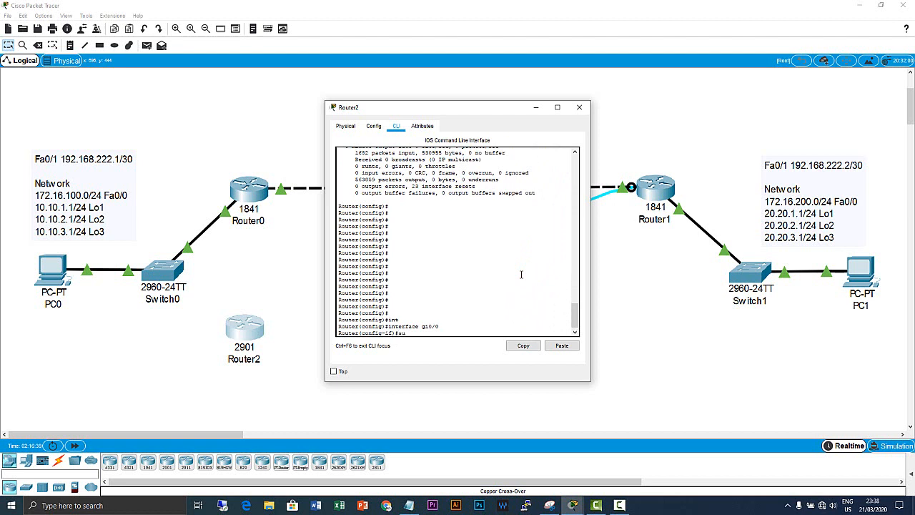
key(BackSpace)
key(BackSpace)
text(ip)
key(Tab)
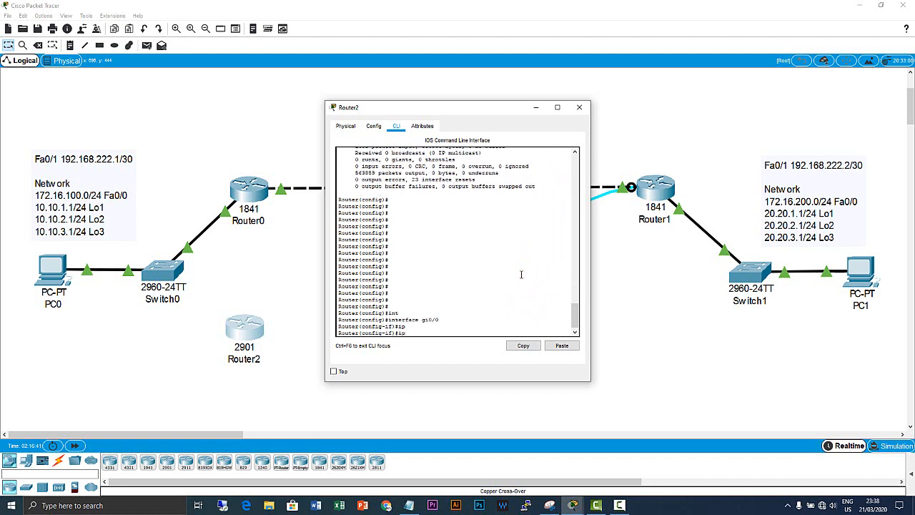
text(sum)
key(Tab)
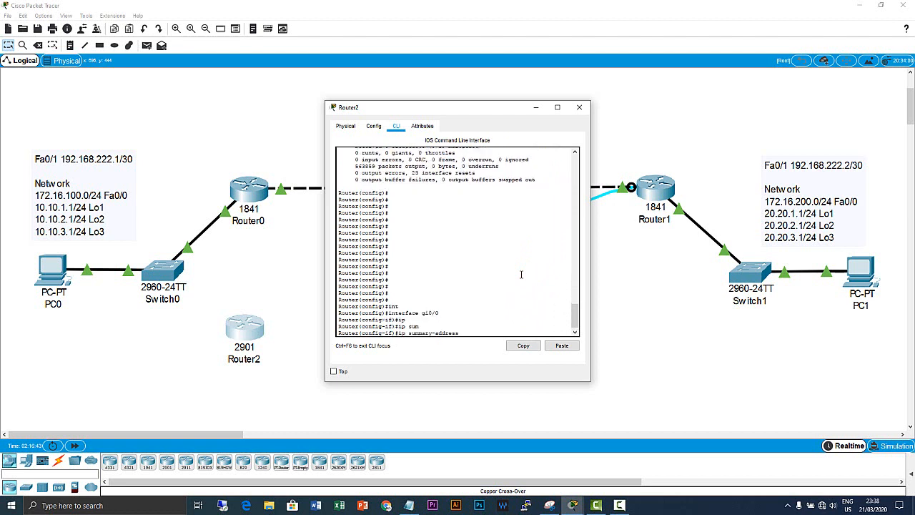
text(?)
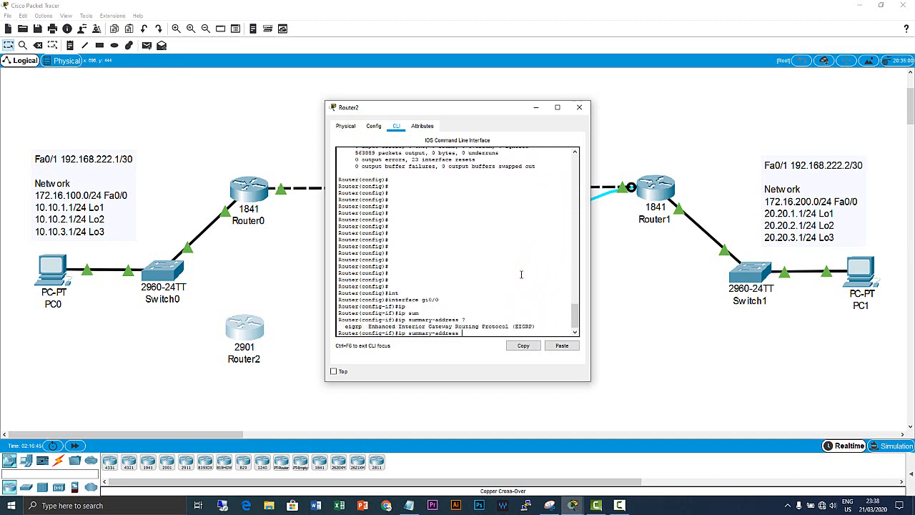
click(579, 108)
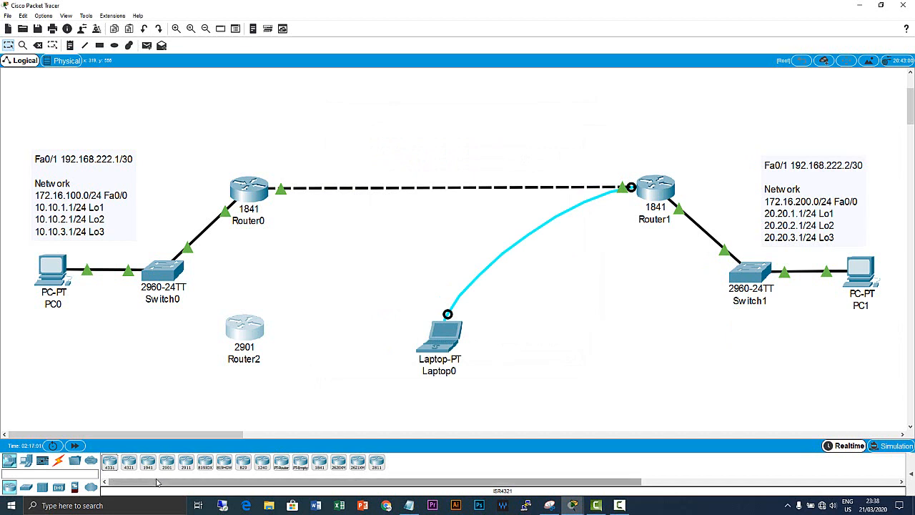
drag(161, 481, 136, 482)
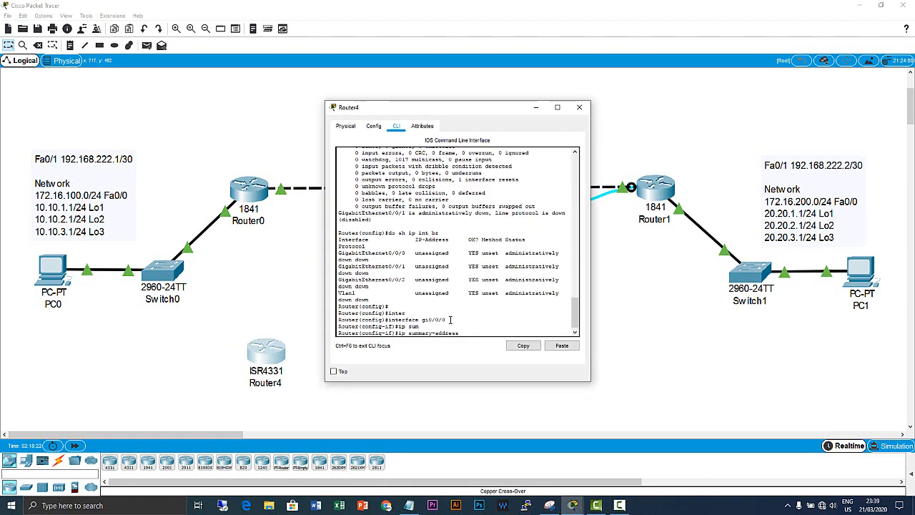
- List the options for ip summary-address and ip summary on Router4's gi0/0/0, and clear the unfinished command
text(?)
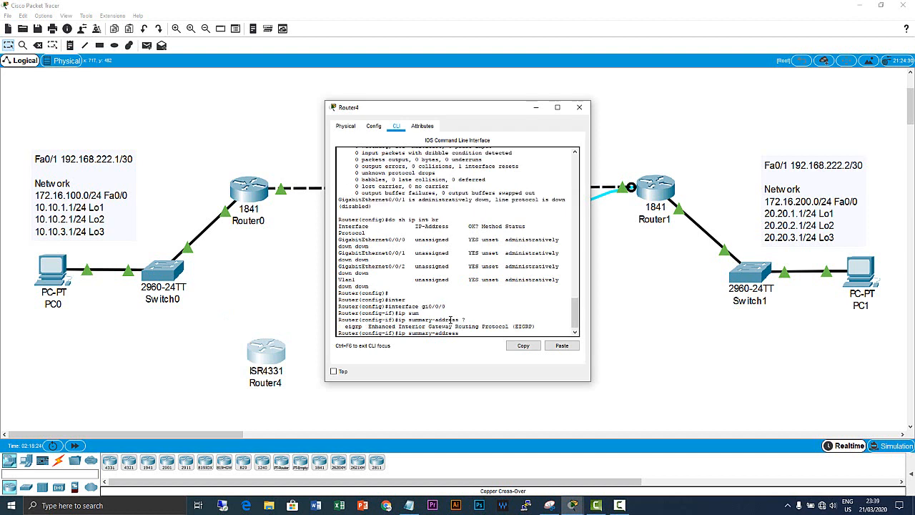
key(BackSpace)
key(BackSpace)
key(BackSpace)
key(BackSpace)
key(BackSpace)
key(BackSpace)
key(BackSpace)
text(?)
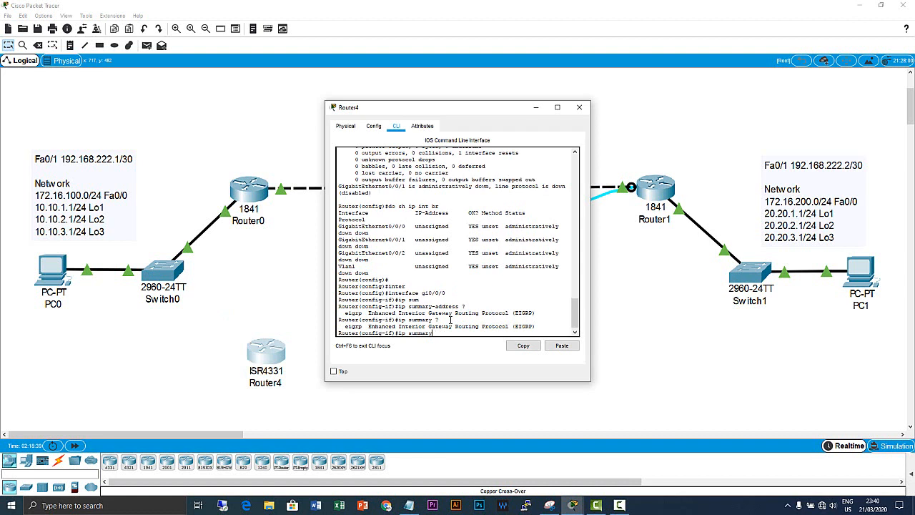
key(BackSpace)
key(BackSpace)
key(BackSpace)
key(BackSpace)
key(BackSpace)
key(BackSpace)
key(BackSpace)
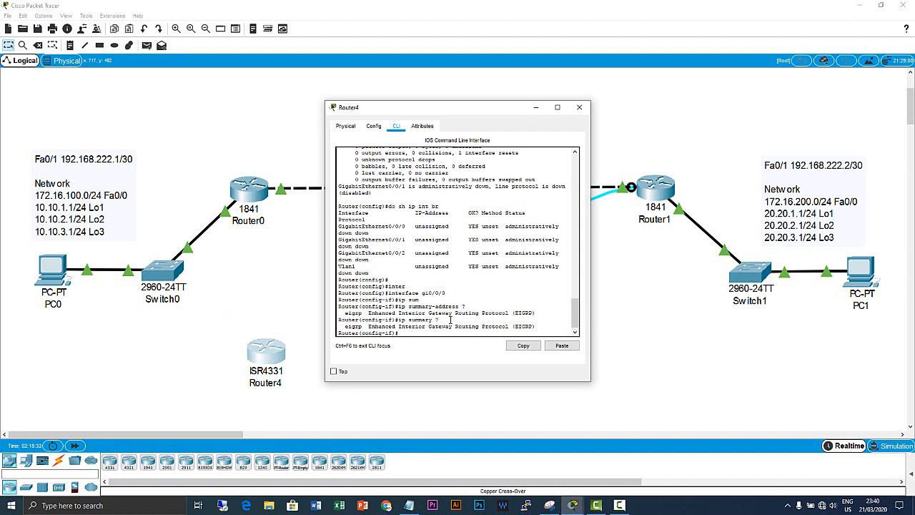
- Close Router4's window and delete the ISR4331 router from the topology workspace
click(580, 108)
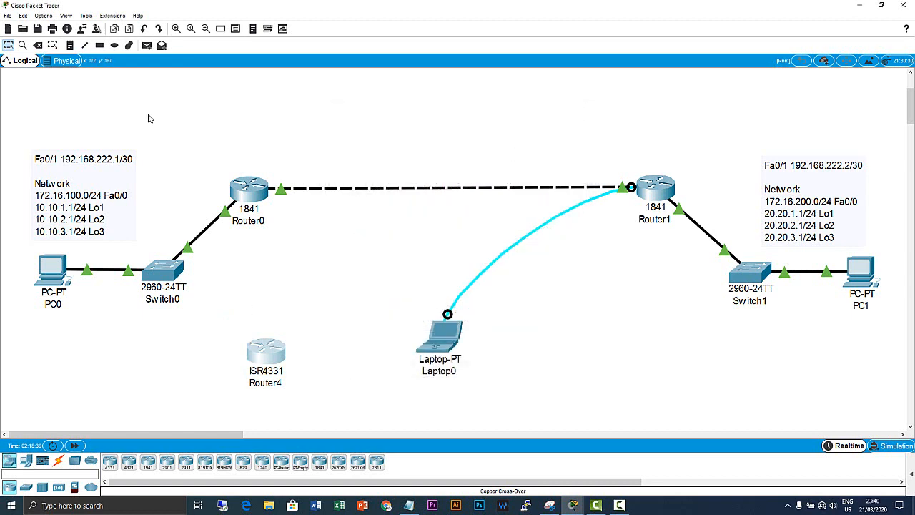
click(38, 45)
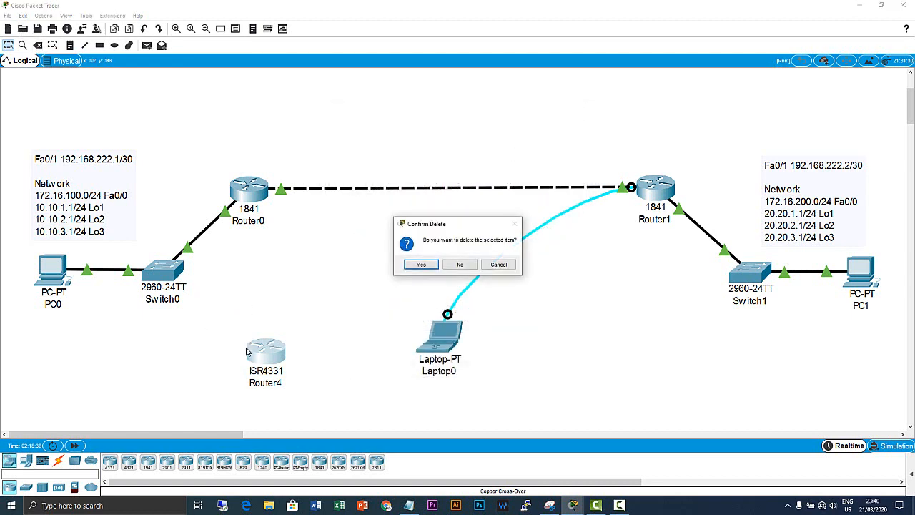
click(422, 265)
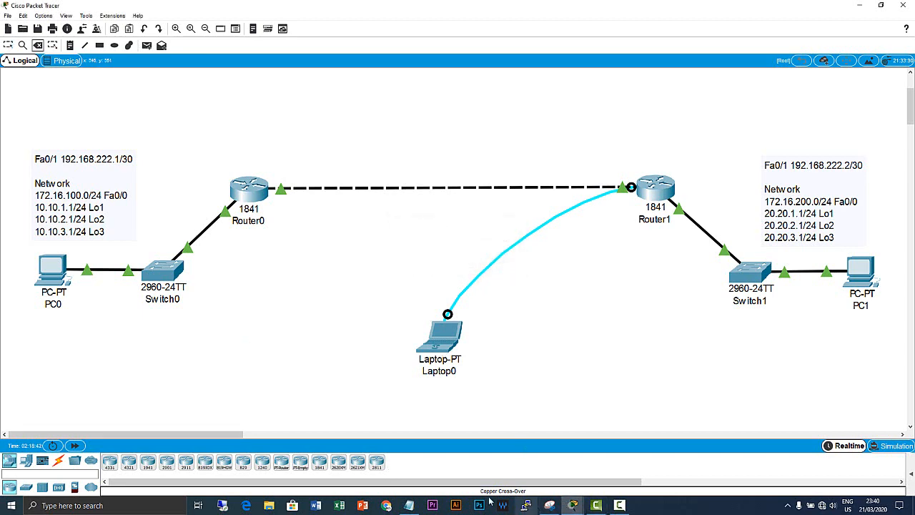
- Highlight the RIP Authentication topic in the Notepad notes, and return to the Packet Tracer workspace with the Select tool active
click(411, 507)
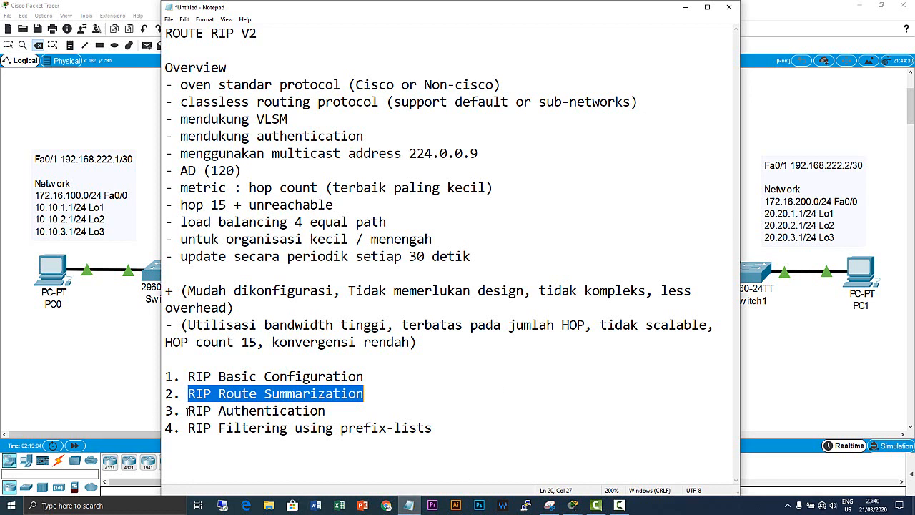
drag(187, 412, 364, 405)
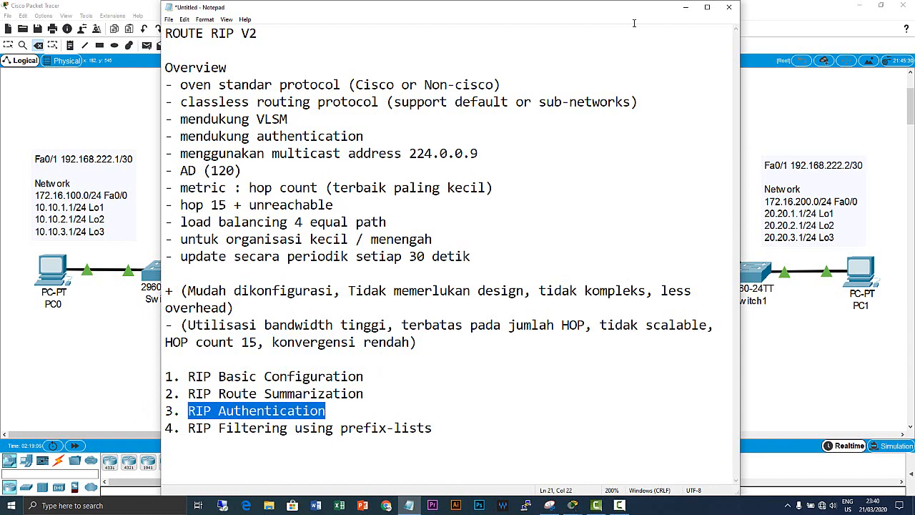
click(686, 7)
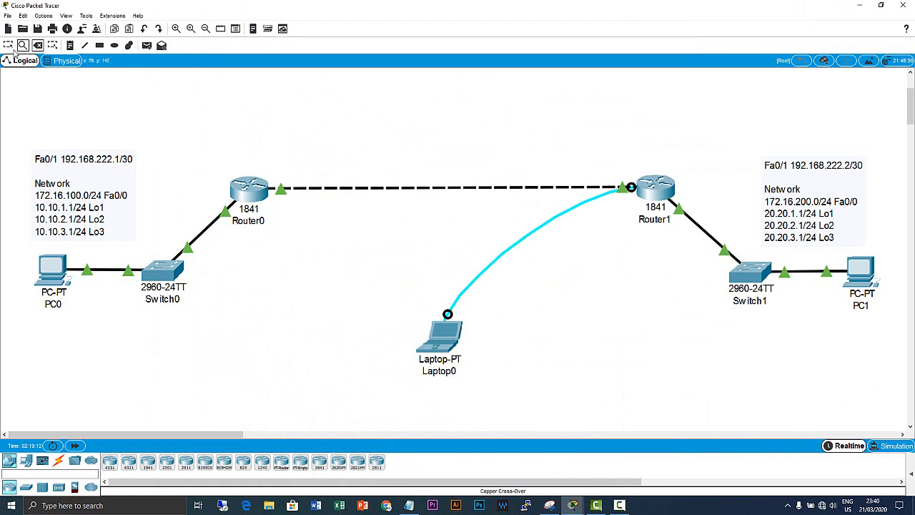
click(9, 46)
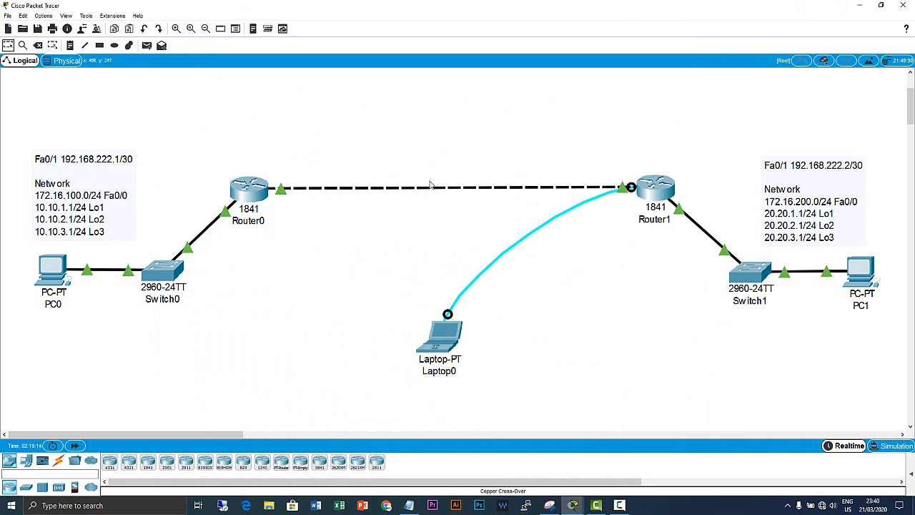
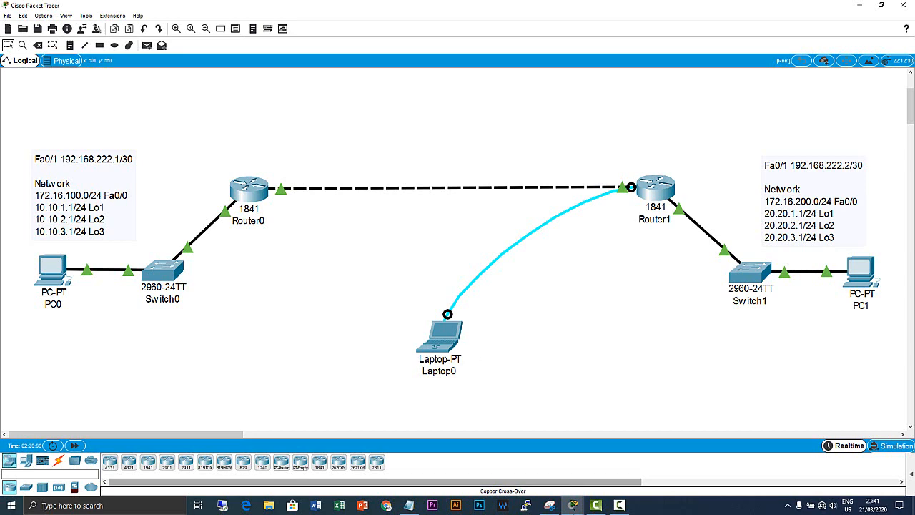
- Retry ip summary-address rip 20.20.0.0 255.255.0.0 in Laptop0's terminal, and exit to global configuration mode on DAY-R1
mouse_move(572, 505)
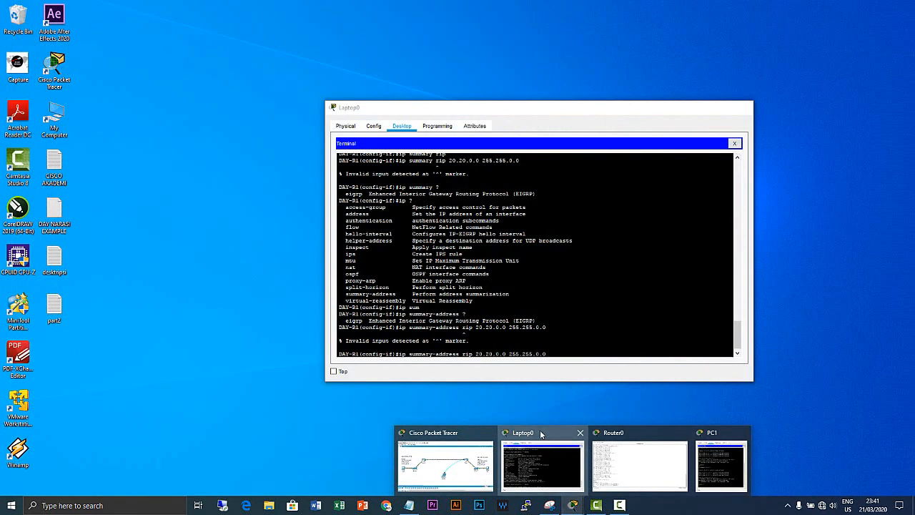
click(544, 437)
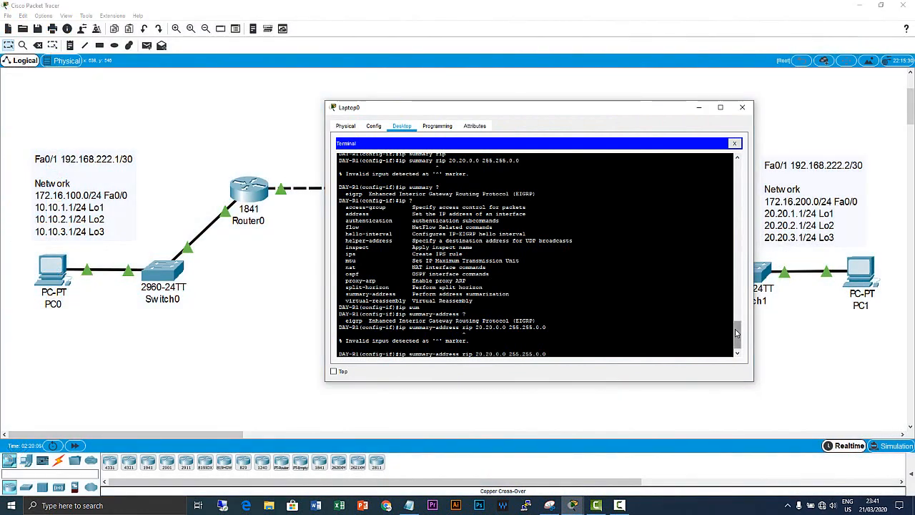
key(Return)
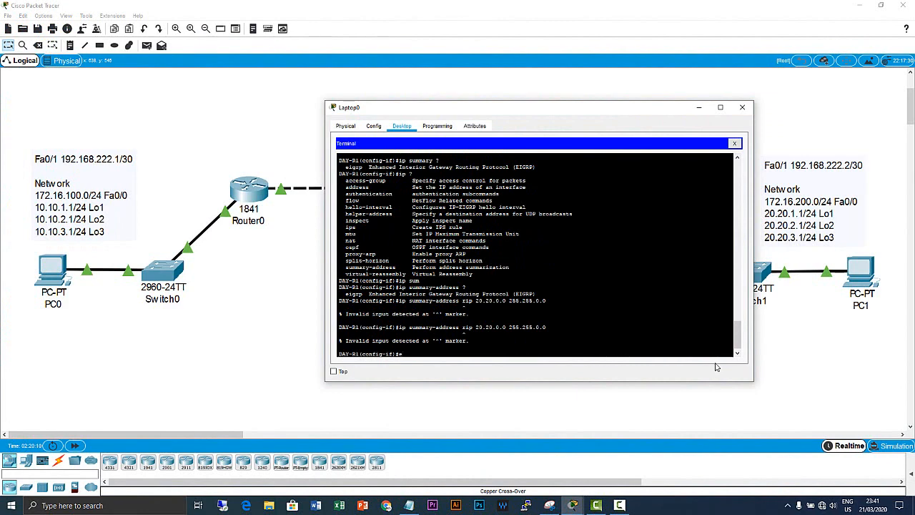
text(ex)
key(Return)
key(Return)
key(Return)
key(Return)
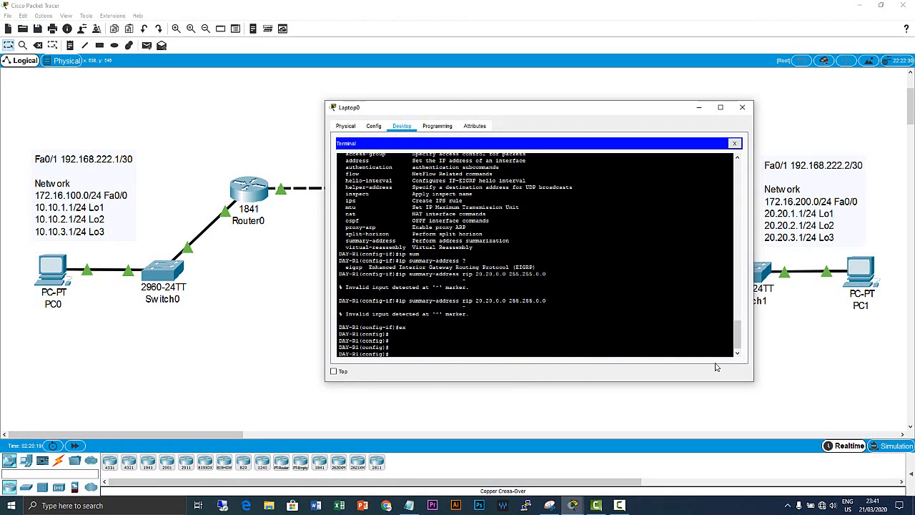
- Create a key chain named RIP on DAY-R1
text(ey)
key(Tab)
text(c)
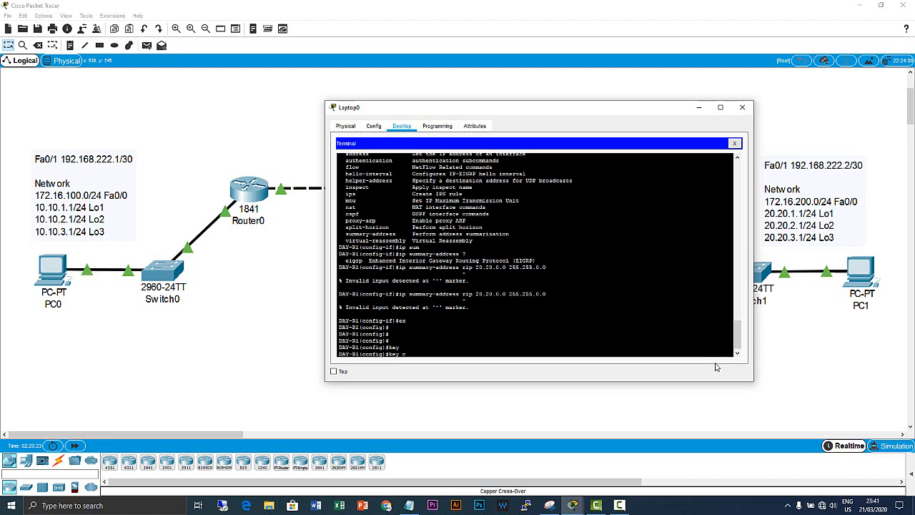
text(h)
key(Tab)
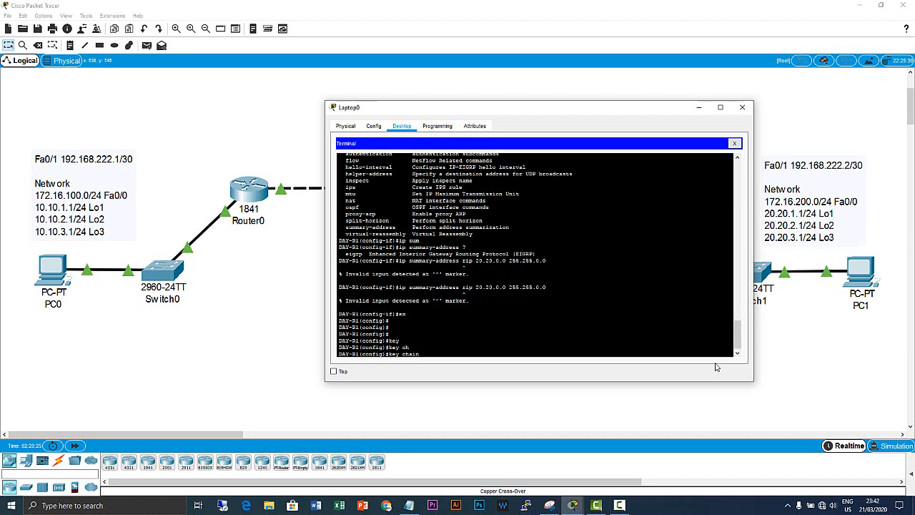
text(R)
text(IP)
key(Return)
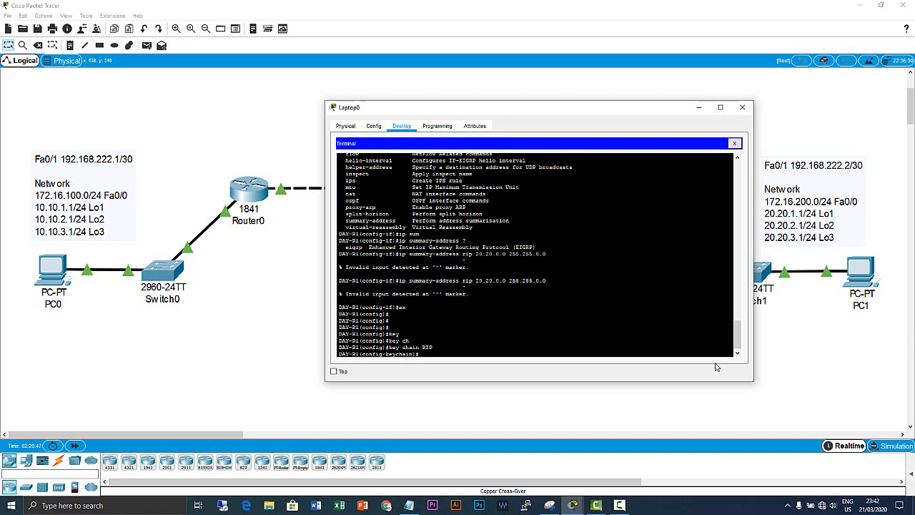
- Add key 1 with its authentication key string to DAY-R1's RIP key chain, and exit to global configuration mode
text(key 1)
key(Return)
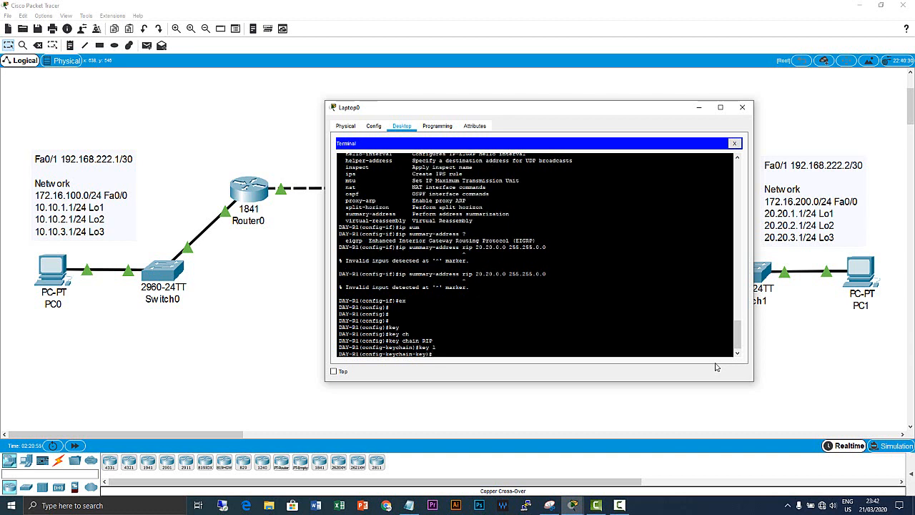
text(ke)
text(y-st)
key(Tab)
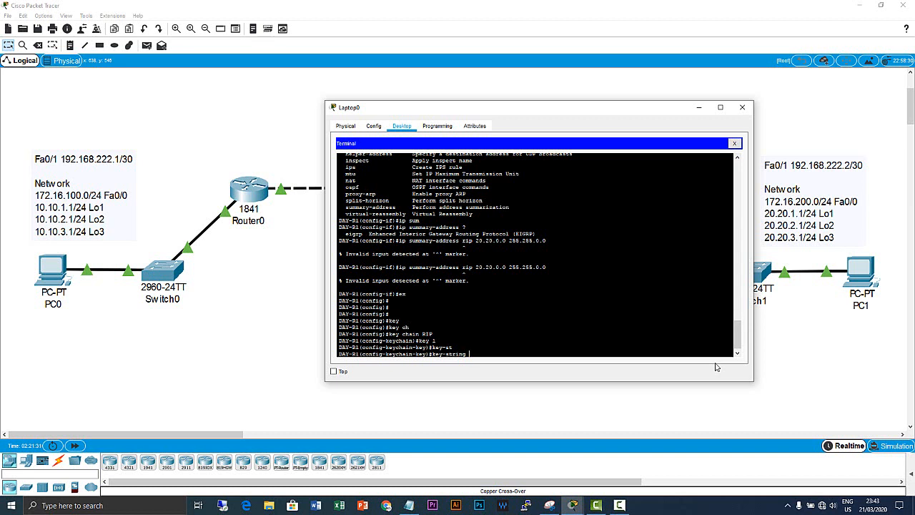
text(NIKDAY)
key(Return)
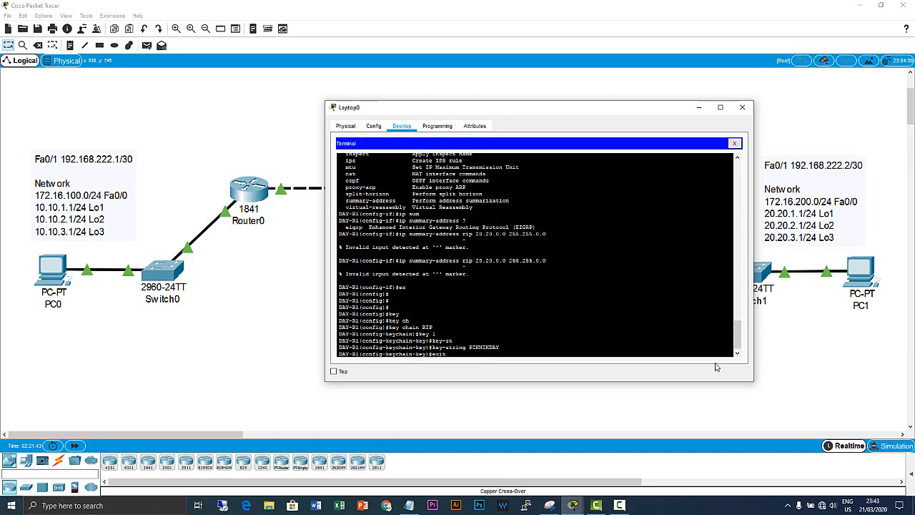
text(exit)
key(Return)
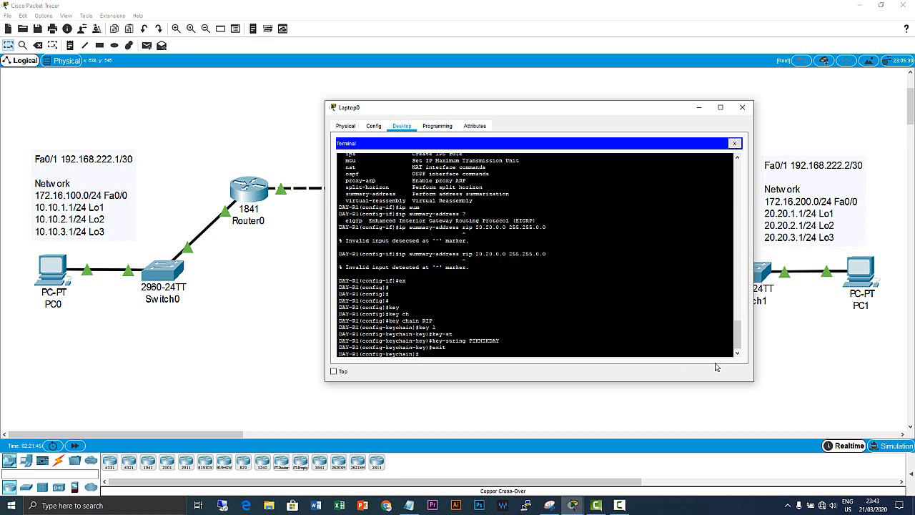
text(exit)
key(Return)
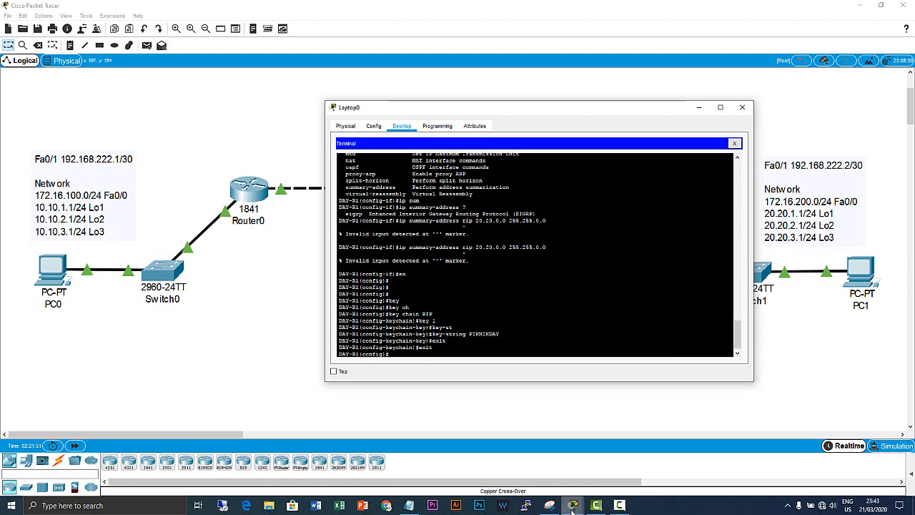
- Switch to Router0's CLI and enter global configuration mode with conf t
mouse_move(571, 508)
mouse_move(566, 443)
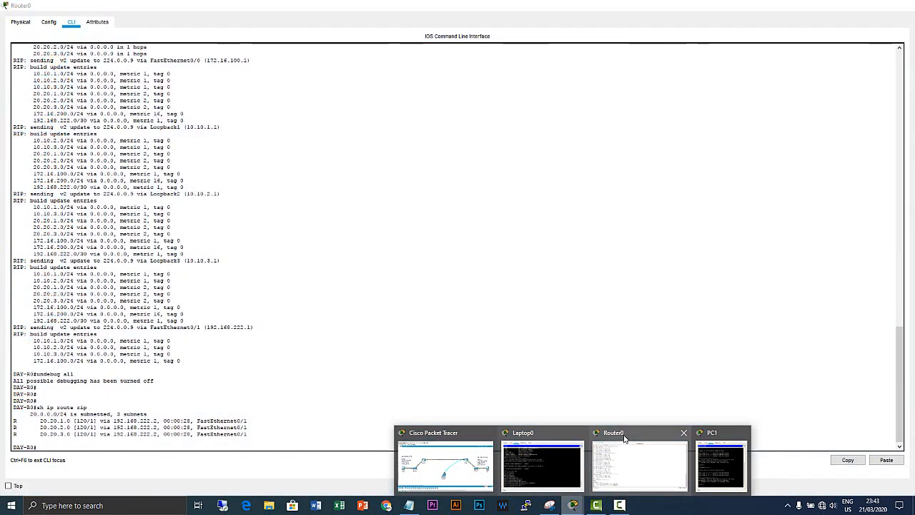
click(623, 437)
key(Return)
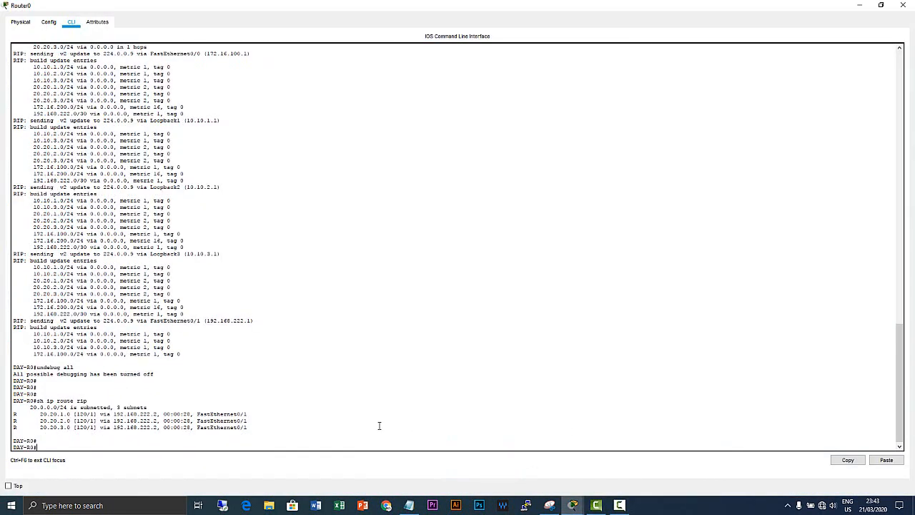
key(Return)
text(conf t)
key(Return)
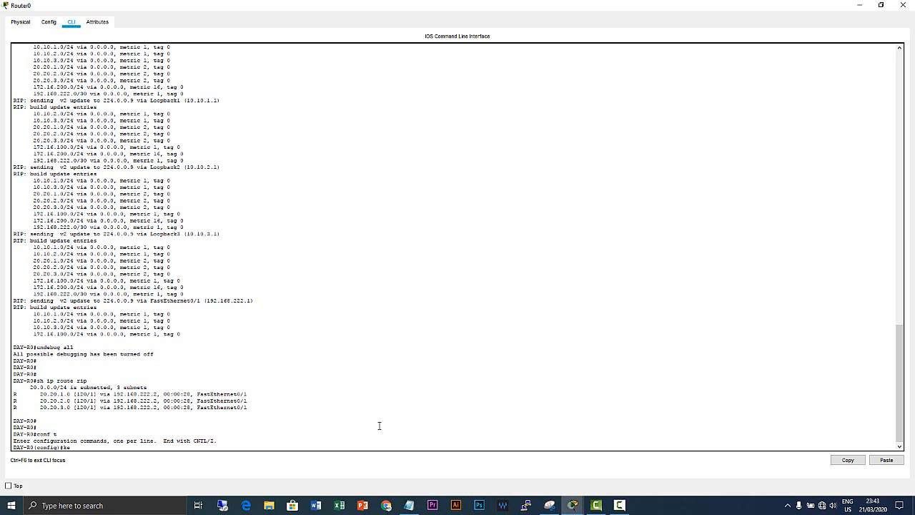
- Create a key chain named DAY on DAY-R0
text(key ch)
key(Tab)
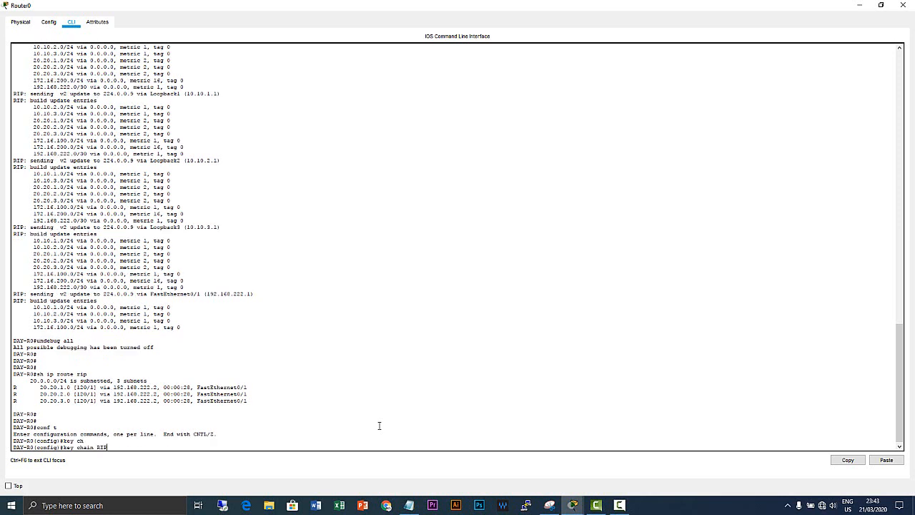
key(BackSpace)
key(BackSpace)
key(BackSpace)
text(DAY)
key(Return)
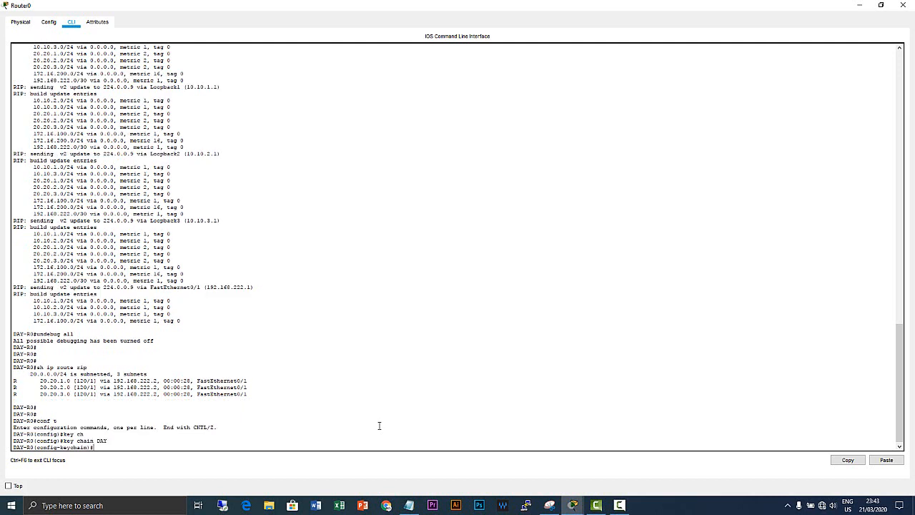
- Add key 1 with its authentication key string to DAY-R0's DAY key chain
text(key 1)
key(Return)
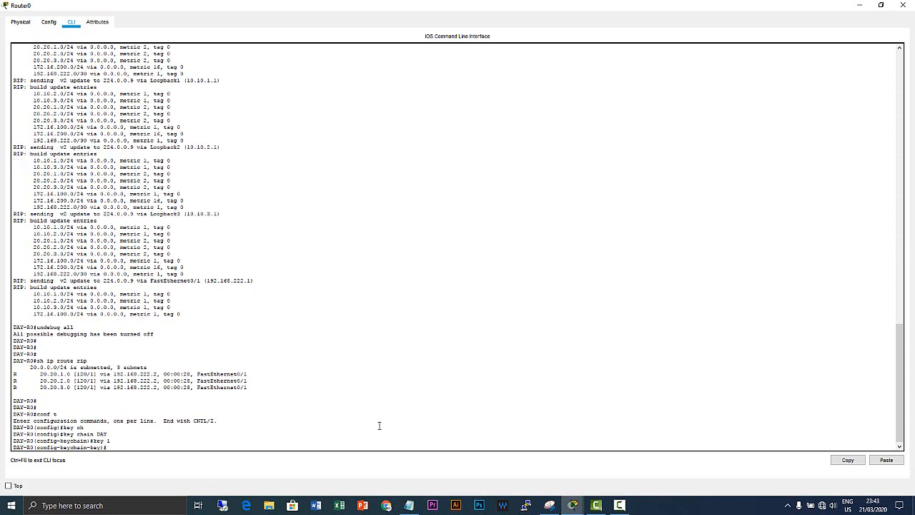
text(key-st)
key(Tab)
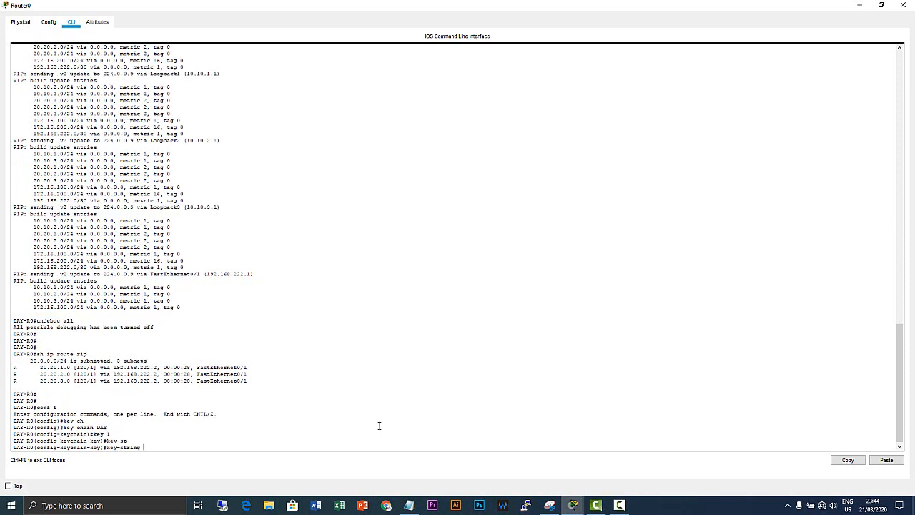
text(PIKNIKDAY)
key(Return)
key(Return)
- Exit the key and key chain configuration on DAY-R0 to global configuration mode
text(exi)
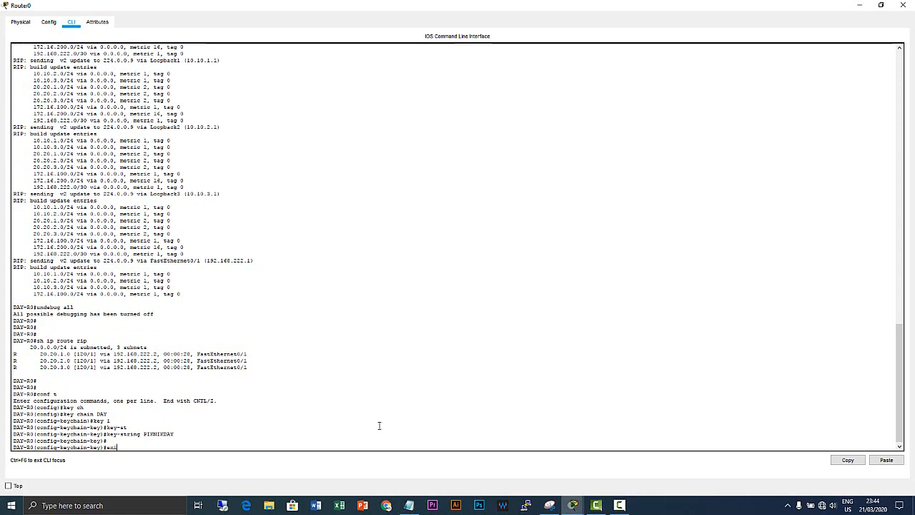
text(t)
key(Return)
key(Return)
key(Return)
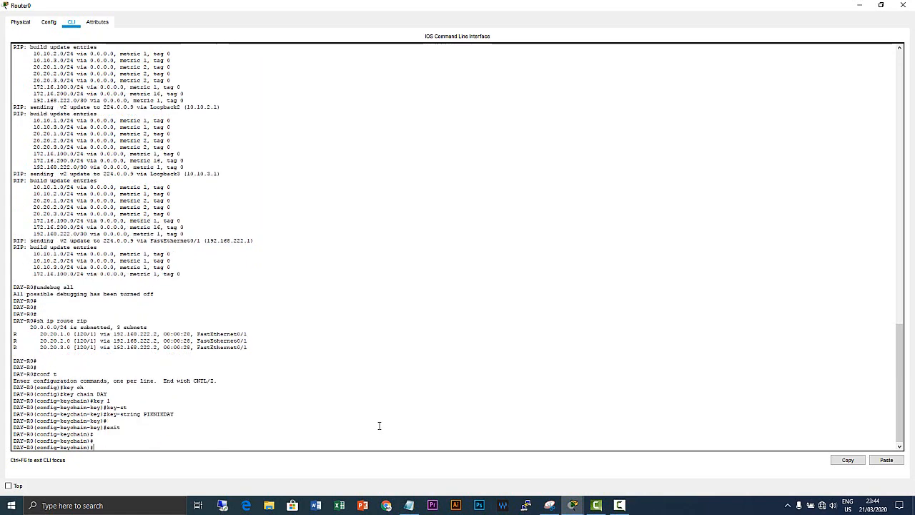
text(ex)
key(Return)
key(Return)
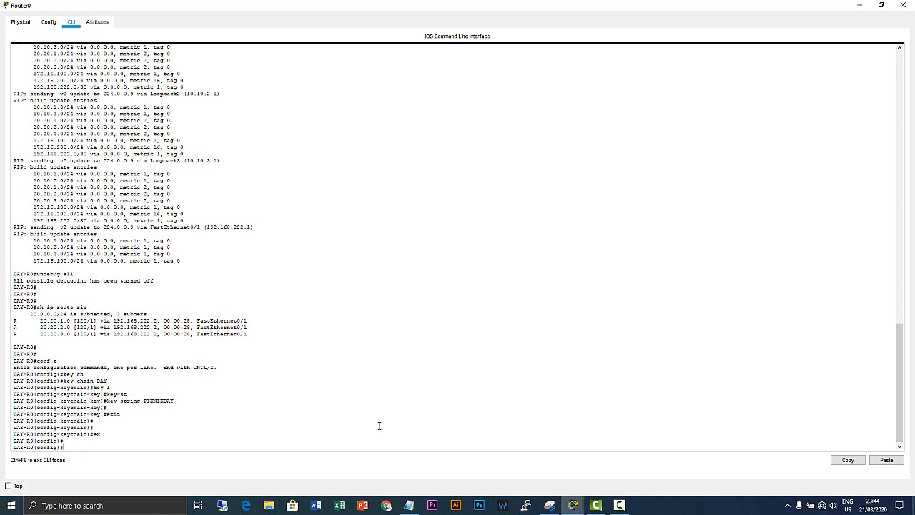
- Enter configuration mode for interface fa0/1 on DAY-R0
text(n)
key(Tab)
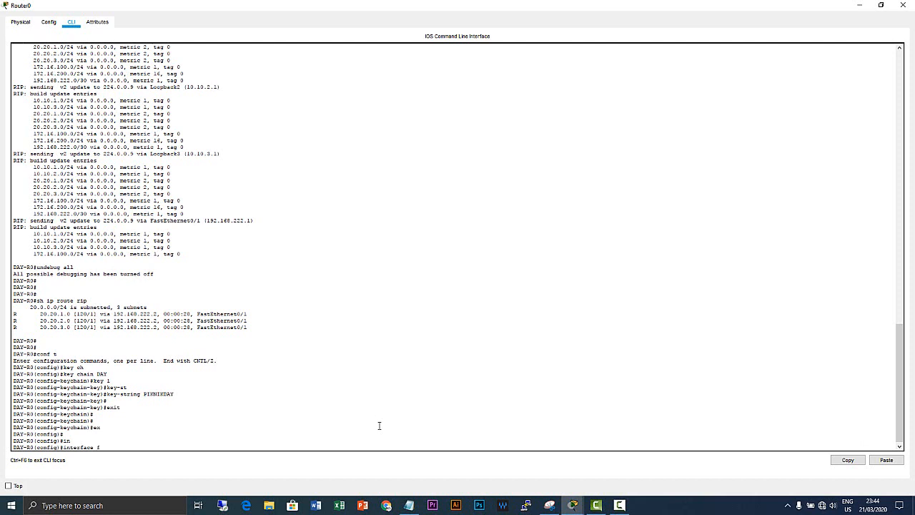
text(fa0/1)
key(Return)
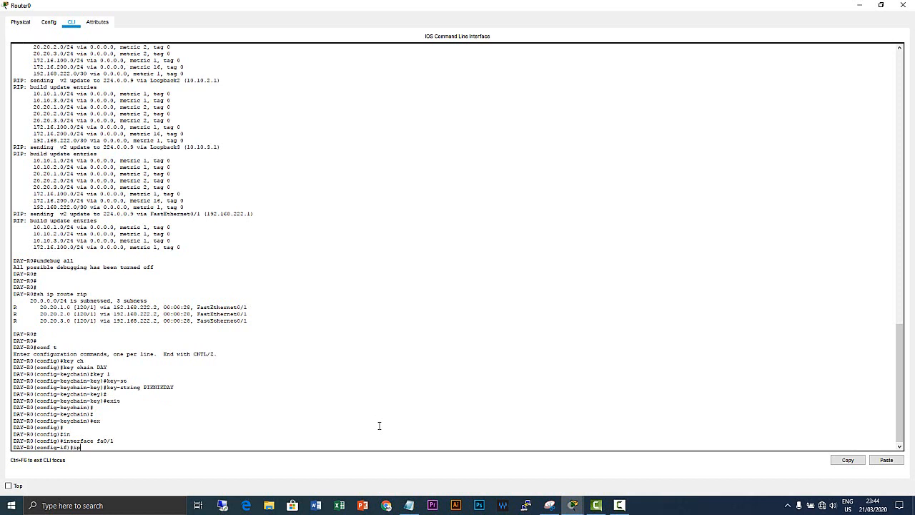
- Try to complete the ip rip authentication command on interface fa0/1
text(ip ri)
key(Tab)
text(o)
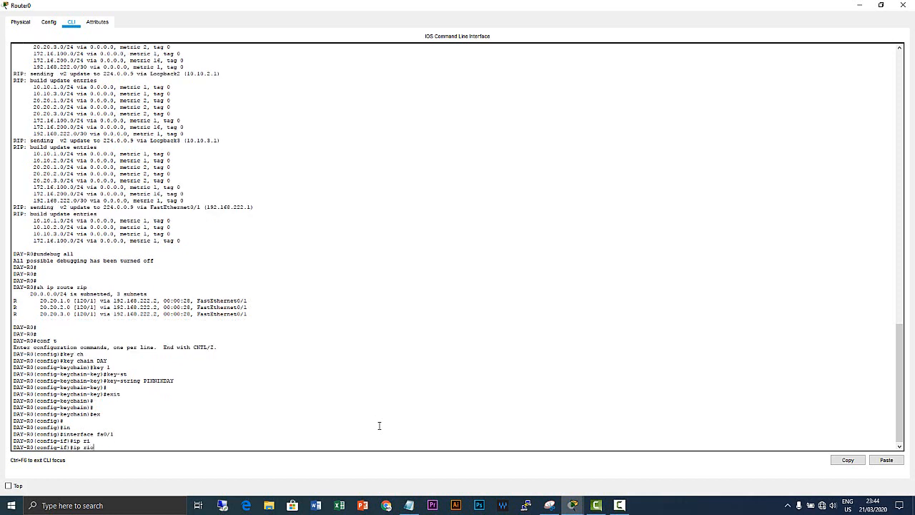
key(Tab)
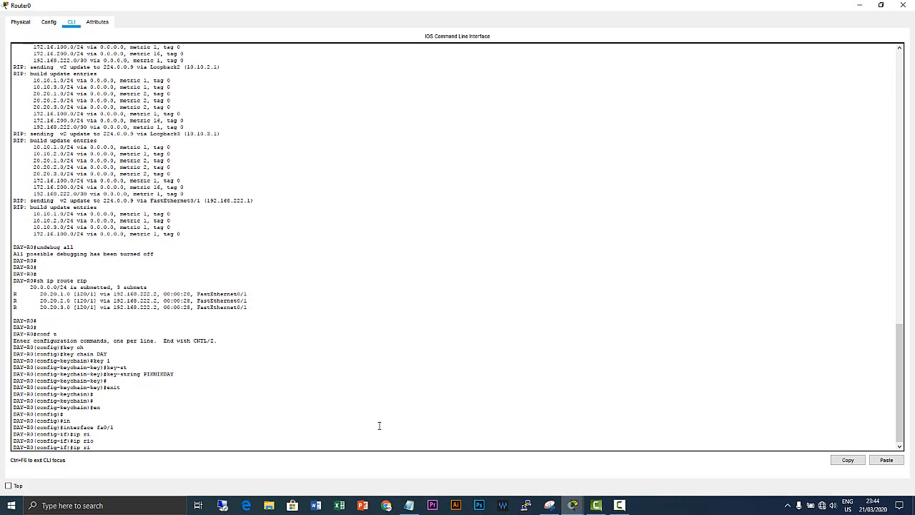
text(p)
key(Tab)
text(au)
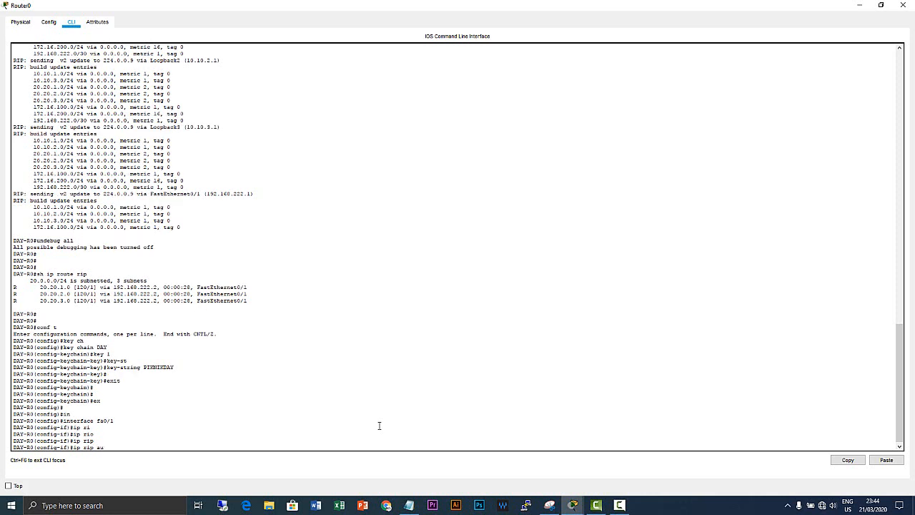
key(Tab)
- Reduce the unfinished command to ip and list the ip subcommands available on interface fa0/1
key(BackSpace)
key(BackSpace)
key(BackSpace)
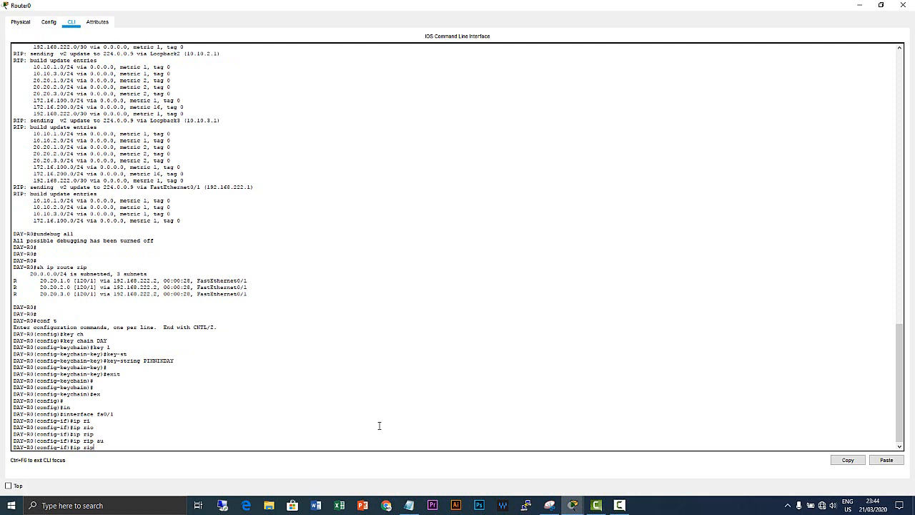
key(BackSpace)
key(BackSpace)
key(BackSpace)
text(?)
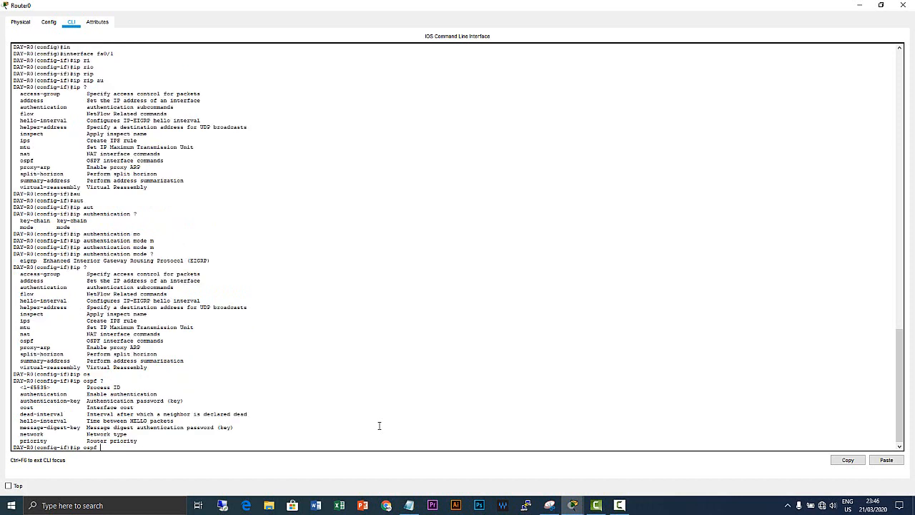
- Clear the ip ospf command and list the options of ip authentication on interface fa0/1
key(BackSpace)
key(BackSpace)
key(BackSpace)
key(BackSpace)
key(BackSpace)
key(BackSpace)
double_click(32, 341)
click(48, 367)
key(Up)
key(BackSpace)
key(BackSpace)
key(BackSpace)
key(BackSpace)
key(BackSpace)
key(BackSpace)
key(BackSpace)
key(BackSpace)
key(BackSpace)
key(BackSpace)
key(BackSpace)
key(BackSpace)
key(BackSpace)
key(BackSpace)
text(ip auth)
key(Tab)
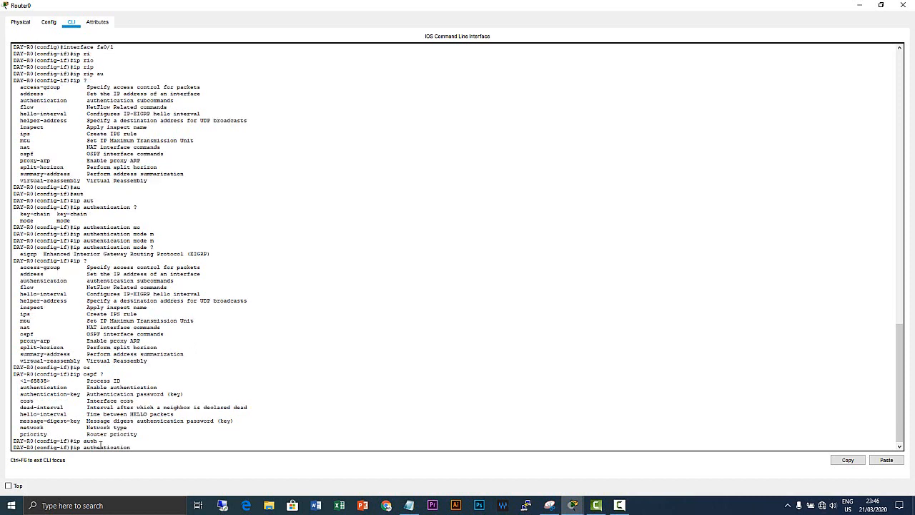
text(?)
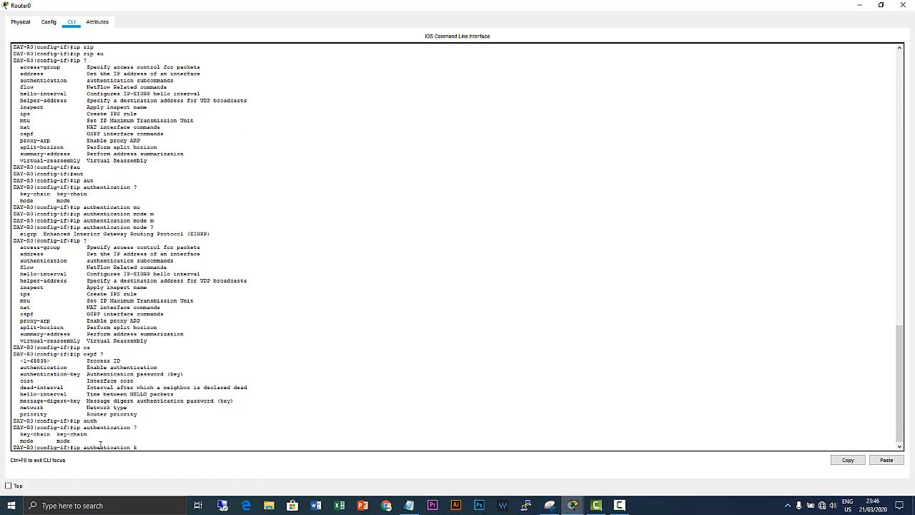
- List the protocols that ip authentication key-chain accepts on interface fa0/1
text(key)
key(Tab)
text(?)
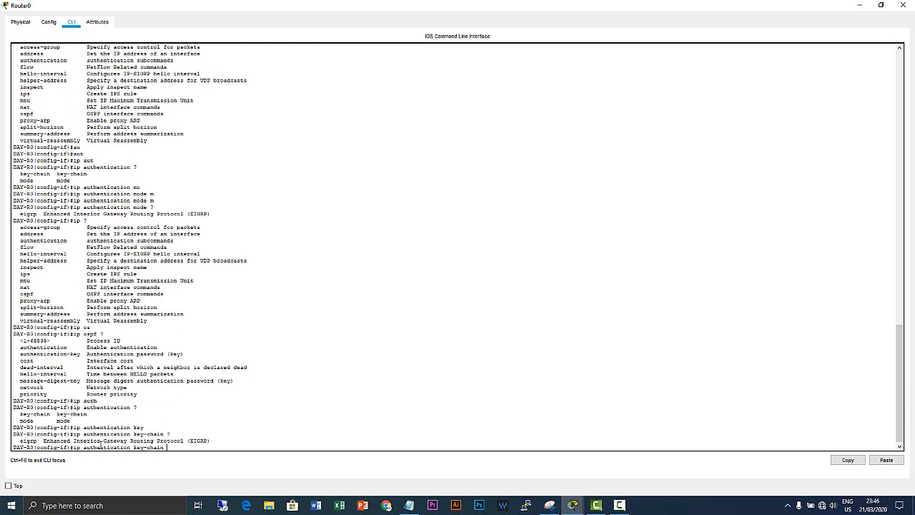
- List the ip authentication options again and the protocols that ip authentication mode accepts
key(BackSpace)
key(BackSpace)
key(BackSpace)
key(BackSpace)
key(BackSpace)
key(BackSpace)
key(BackSpace)
key(BackSpace)
key(BackSpace)
key(BackSpace)
key(BackSpace)
key(BackSpace)
key(BackSpace)
key(BackSpace)
key(BackSpace)
key(BackSpace)
key(BackSpace)
key(BackSpace)
key(Tab)
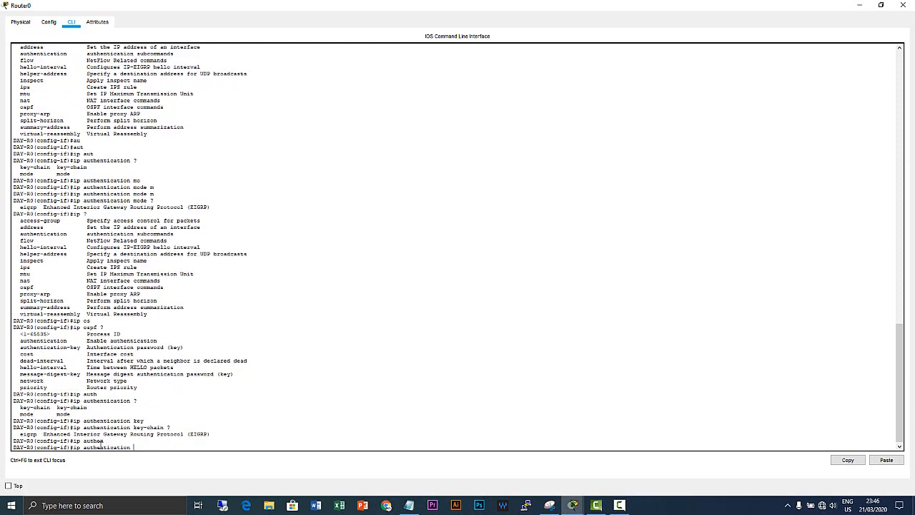
key(Tab)
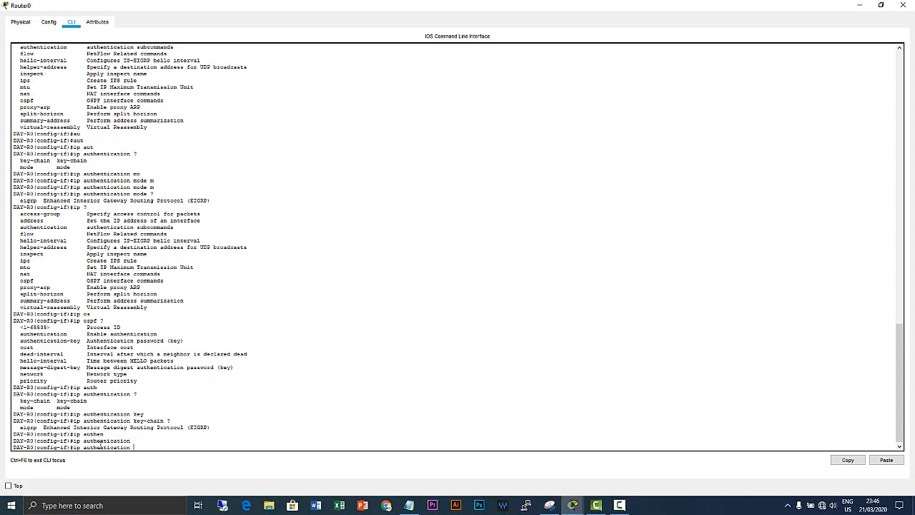
text(?)
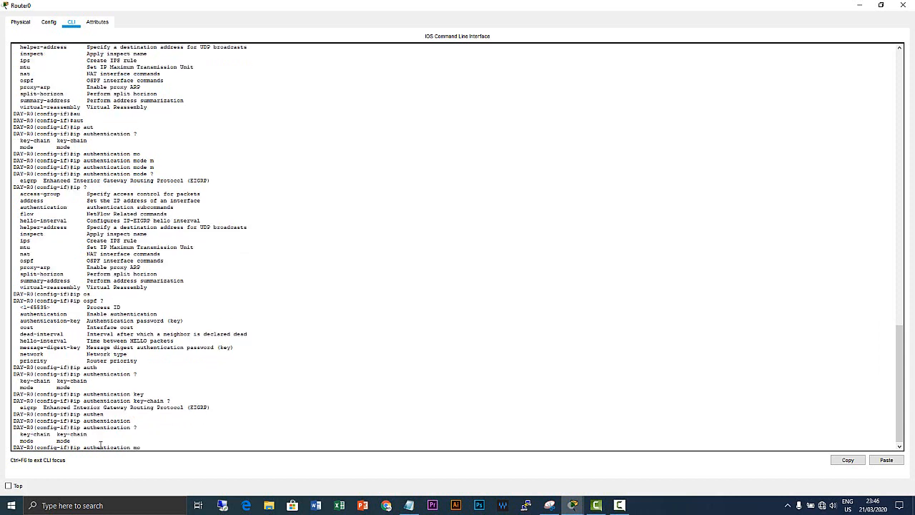
text(mod)
key(Tab)
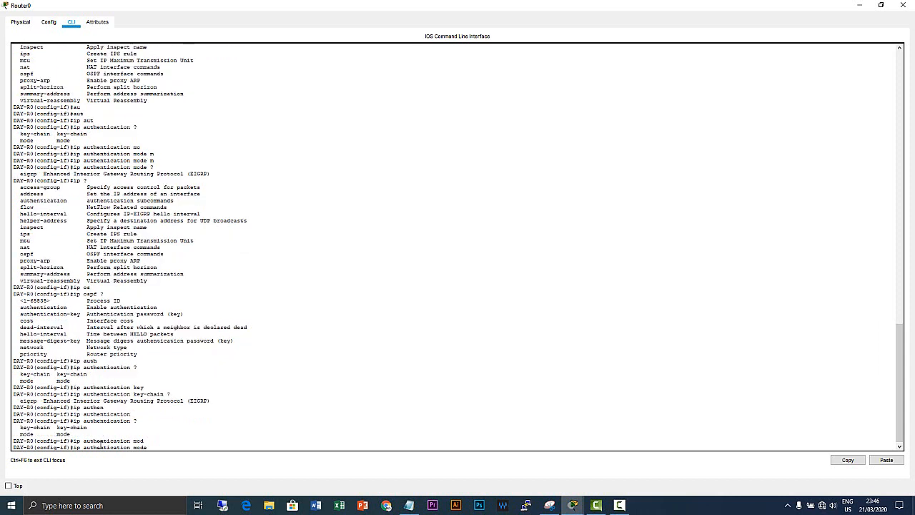
text(?)
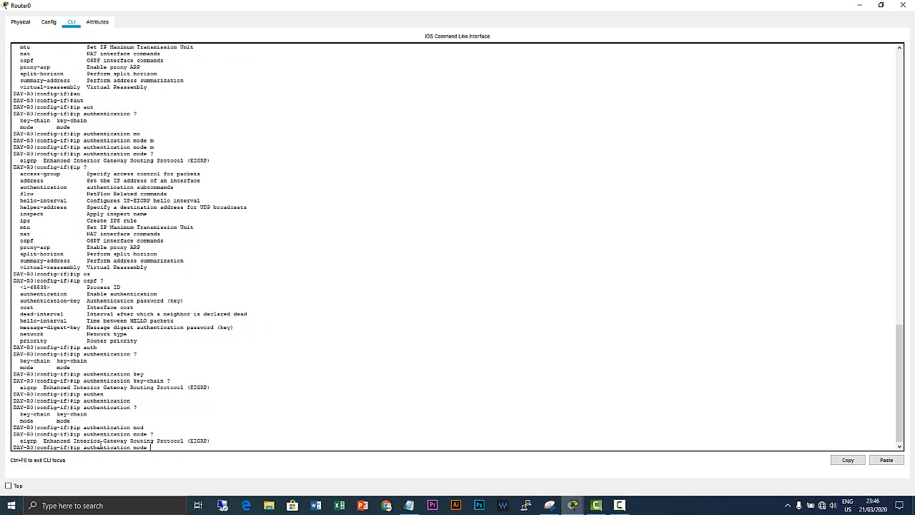
- Leave interface fa0/1 configuration on DAY-R0 and return to global configuration mode
key(Return)
key(Return)
key(Return)
key(Return)
key(Return)
key(Return)
key(Return)
key(Return)
key(Return)
key(Return)
key(Return)
key(Return)
key(Return)
key(Return)
key(Return)
key(Return)
key(Return)
key(Return)
key(Return)
key(Return)
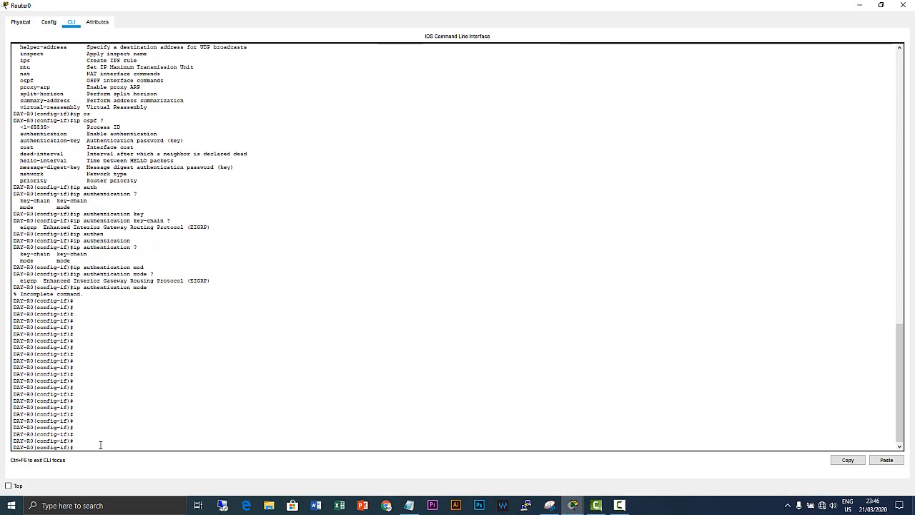
text(exit)
key(Return)
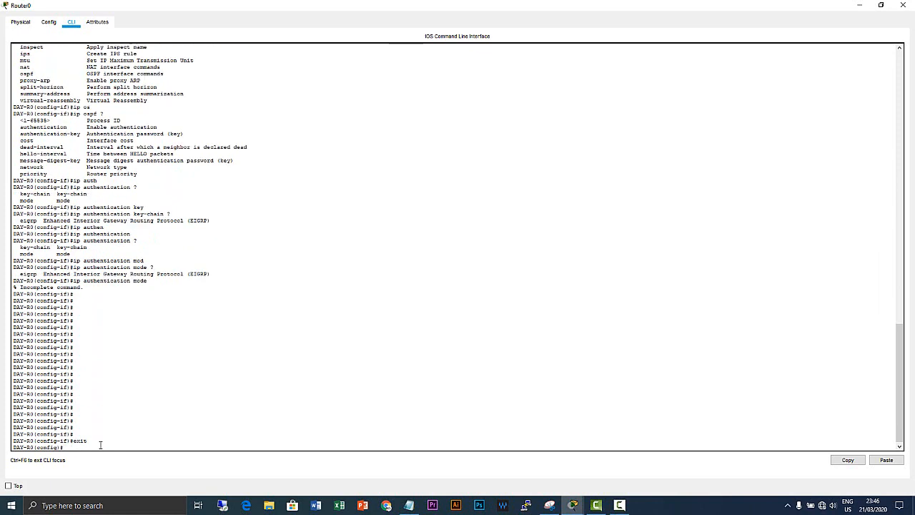
- Minimize Router0's window, switch to the Notepad outline and highlight "RIP Filtering using prefix-lists"
click(859, 5)
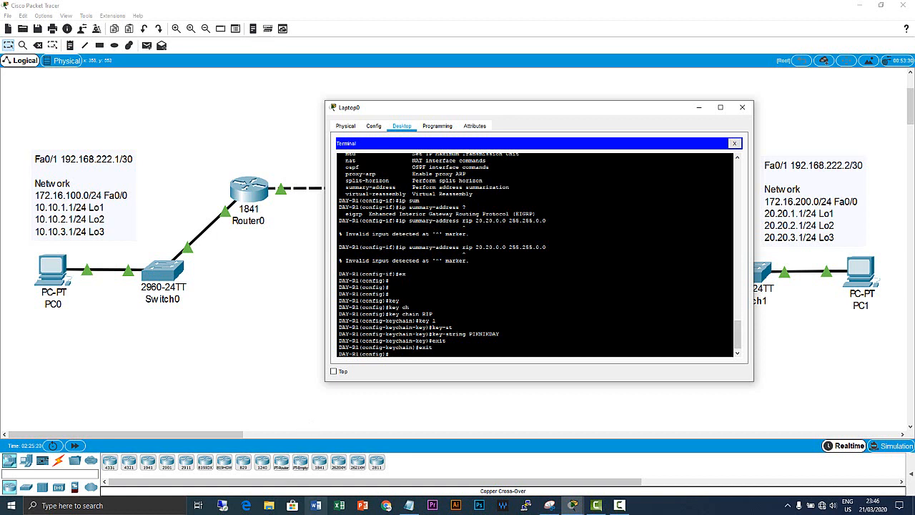
click(407, 506)
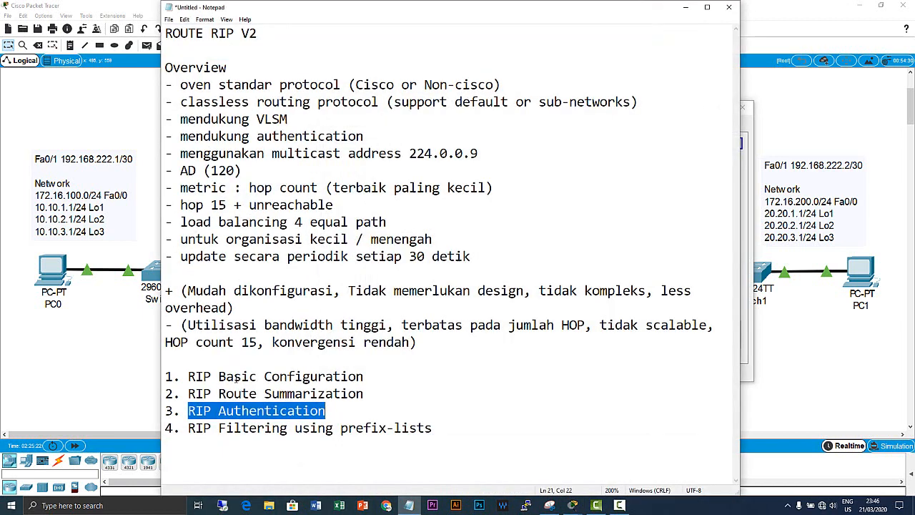
drag(189, 428, 432, 428)
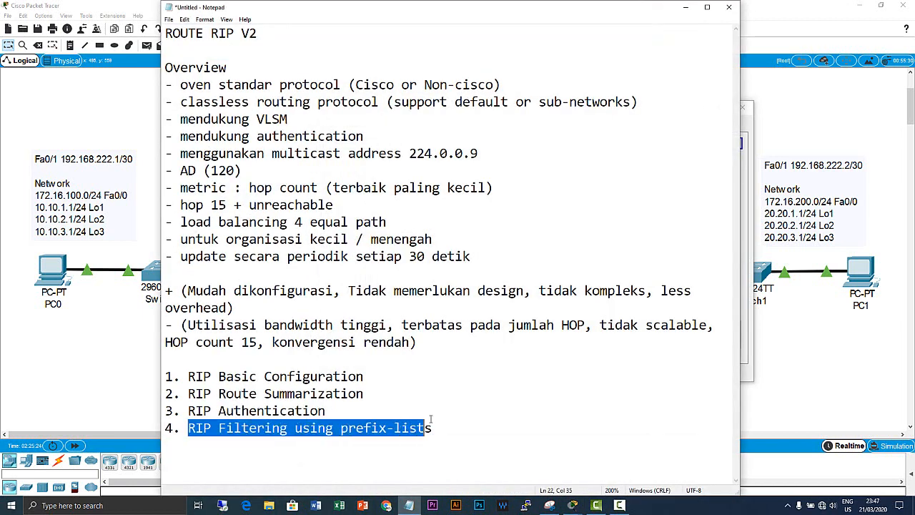
key(shift+Home)
key(shift+End)
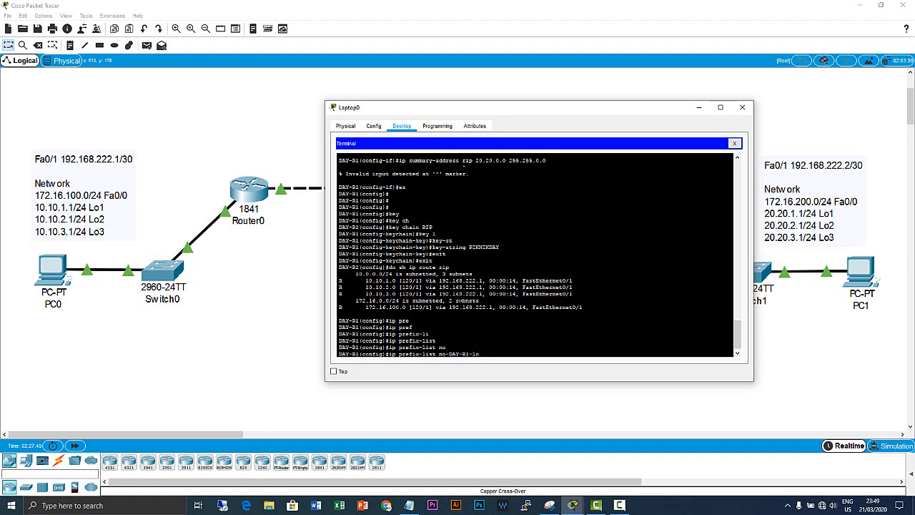
- Try to create prefix list no-DAY-R1-lo1 on DAY-R1 with a deny rule for 10.10.0.0/24
text(0)
text( deny)
text(1)
text(0)
text(.0.0)
text(/24)
key(Return)
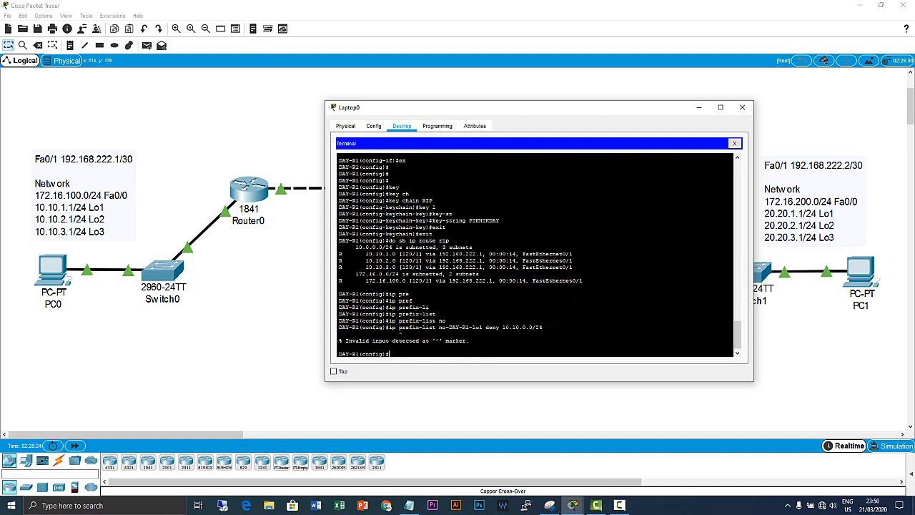
- Recall the prefix-list command, reduce it to ip and list the ip subcommands available on DAY-R1
key(Up)
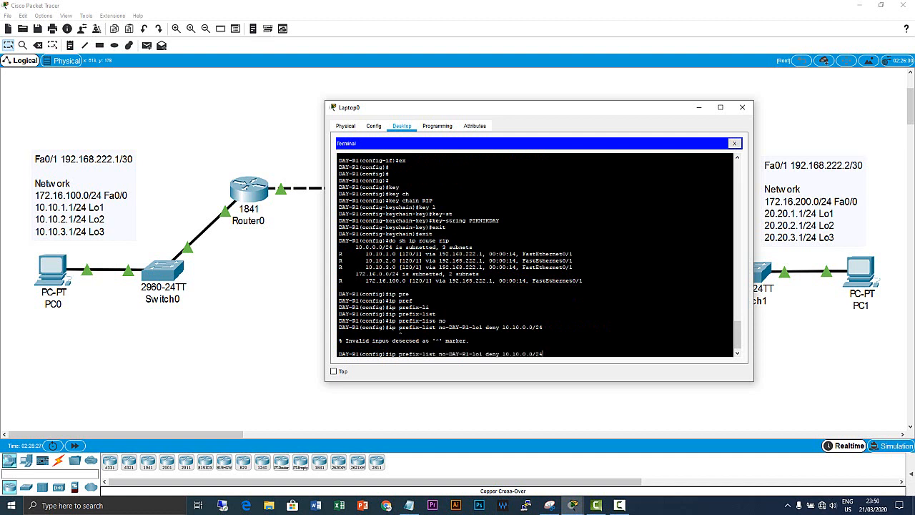
key(BackSpace)
key(BackSpace)
key(BackSpace)
key(BackSpace)
key(BackSpace)
key(BackSpace)
key(BackSpace)
key(BackSpace)
key(BackSpace)
key(BackSpace)
key(BackSpace)
key(BackSpace)
key(BackSpace)
key(BackSpace)
key(BackSpace)
key(BackSpace)
key(BackSpace)
key(BackSpace)
key(BackSpace)
key(BackSpace)
key(BackSpace)
key(BackSpace)
key(BackSpace)
key(BackSpace)
key(BackSpace)
key(BackSpace)
key(BackSpace)
key(BackSpace)
key(BackSpace)
key(BackSpace)
key(BackSpace)
key(BackSpace)
key(BackSpace)
key(BackSpace)
key(BackSpace)
key(BackSpace)
key(BackSpace)
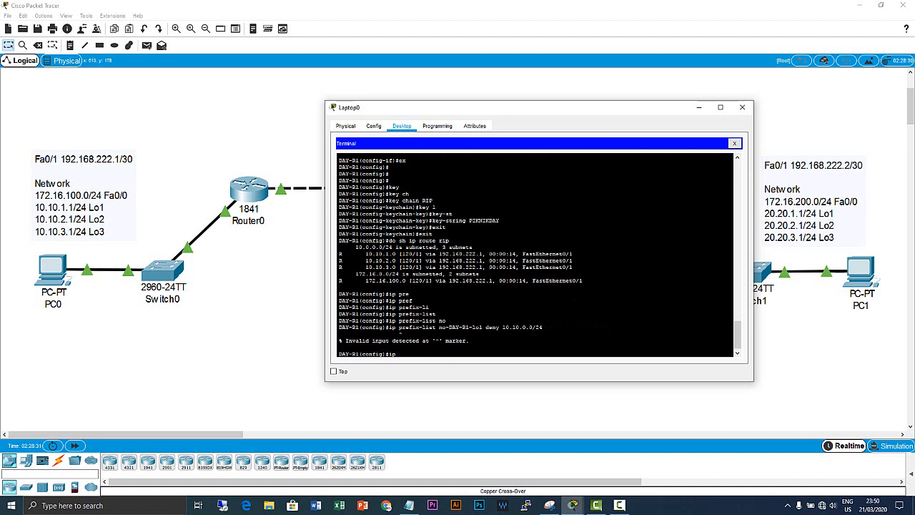
text(?)
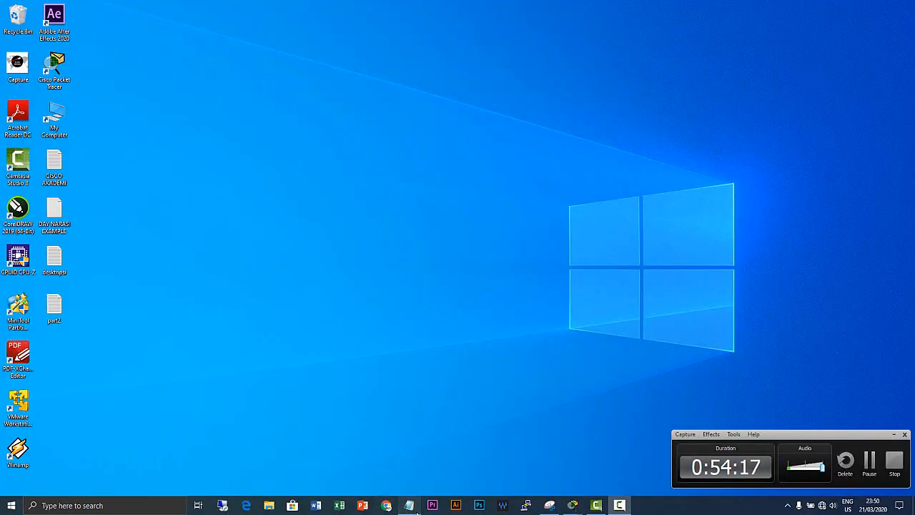
- Switch to the Notepad outline and review its four RIP topics, highlighting Basic Configuration separately from the summarization, authentication and filtering lines
click(408, 508)
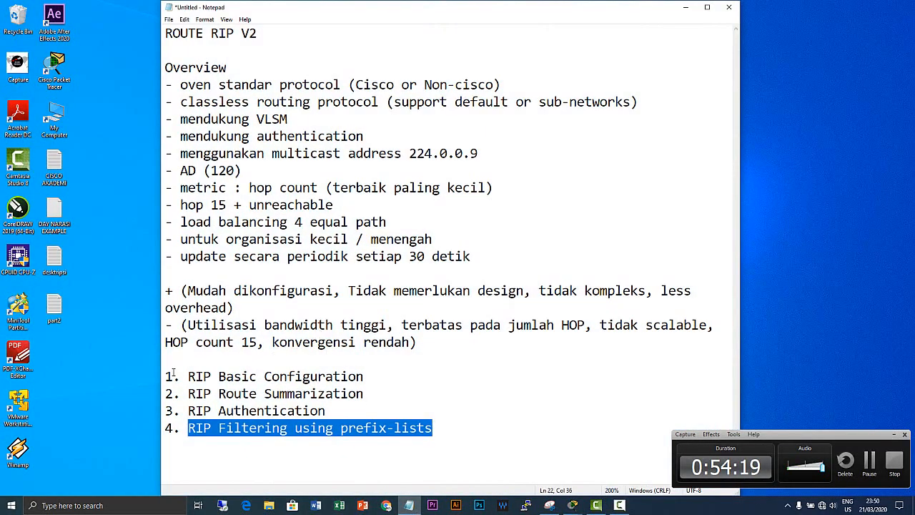
click(384, 357)
shift+click(395, 369)
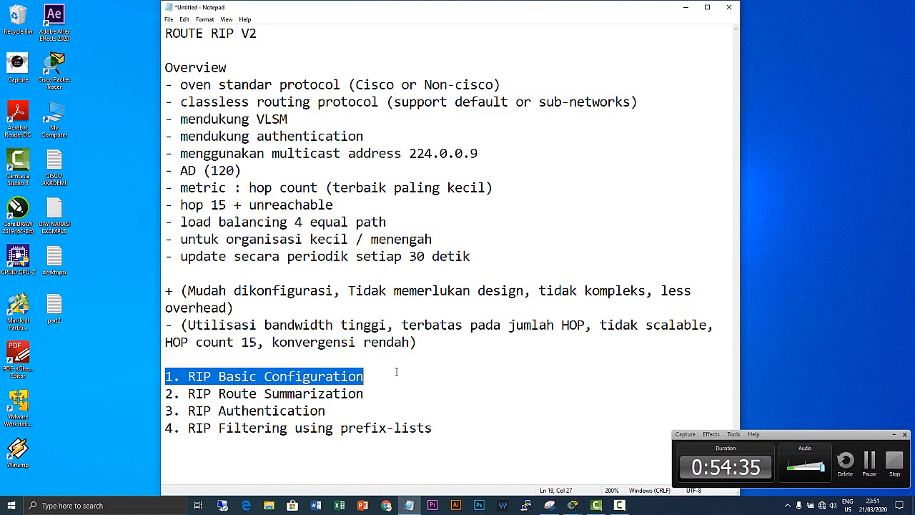
click(166, 395)
drag(191, 412, 440, 430)
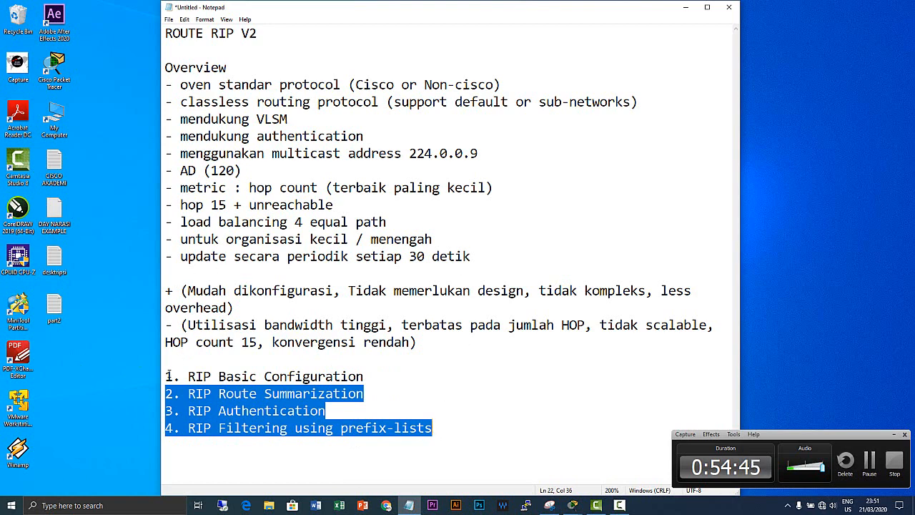
drag(165, 377, 399, 370)
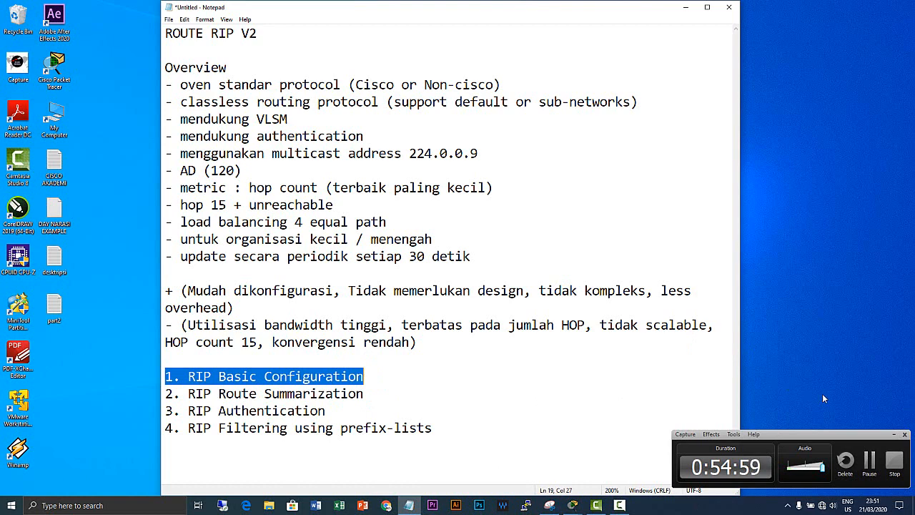
click(869, 435)
mouse_move(871, 438)
mouse_down()
mouse_move(855, 439)
mouse_move(871, 442)
mouse_up()
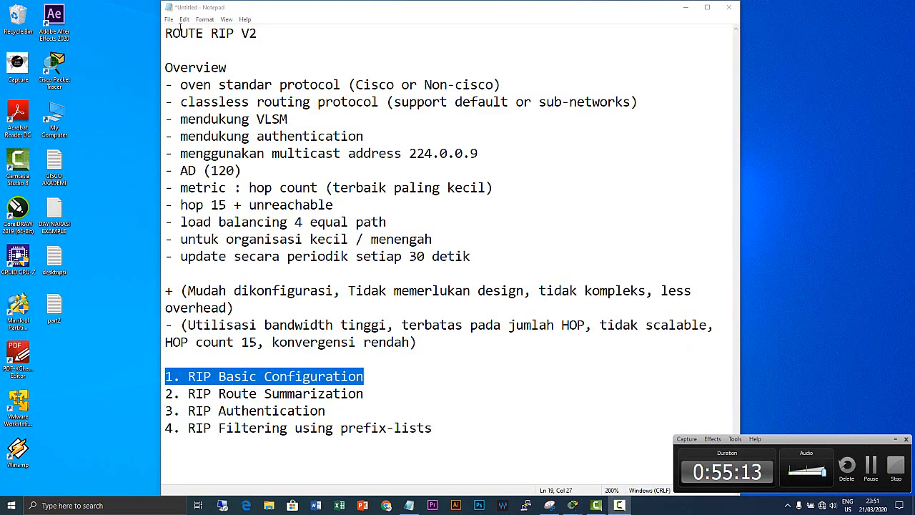
- Review the ROUTE RIP V2 notes by highlighting from the heading through the overview, advantages and drawbacks into the topic list, and clear the selection
drag(172, 33, 482, 342)
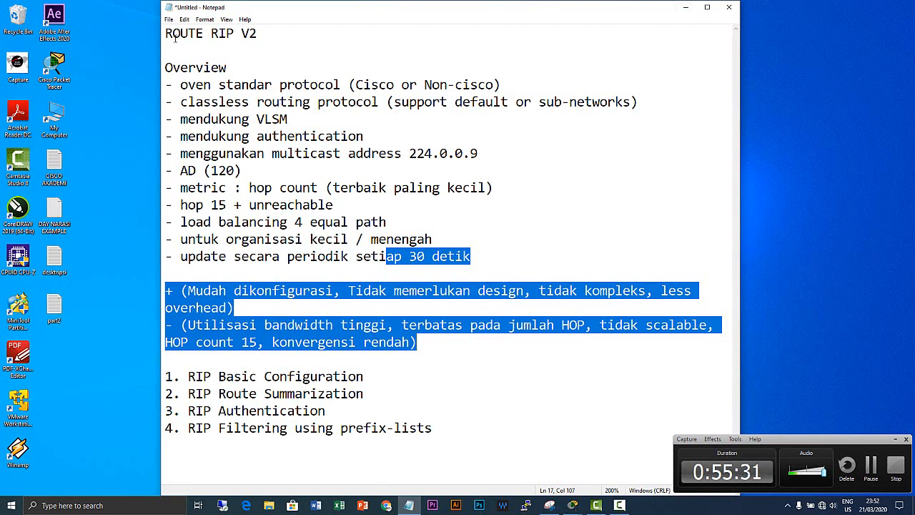
drag(166, 33, 356, 292)
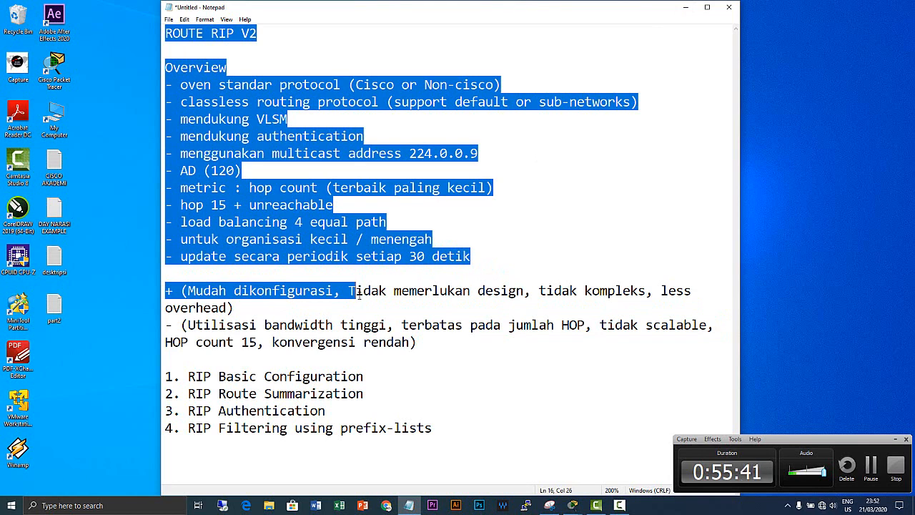
drag(165, 33, 301, 393)
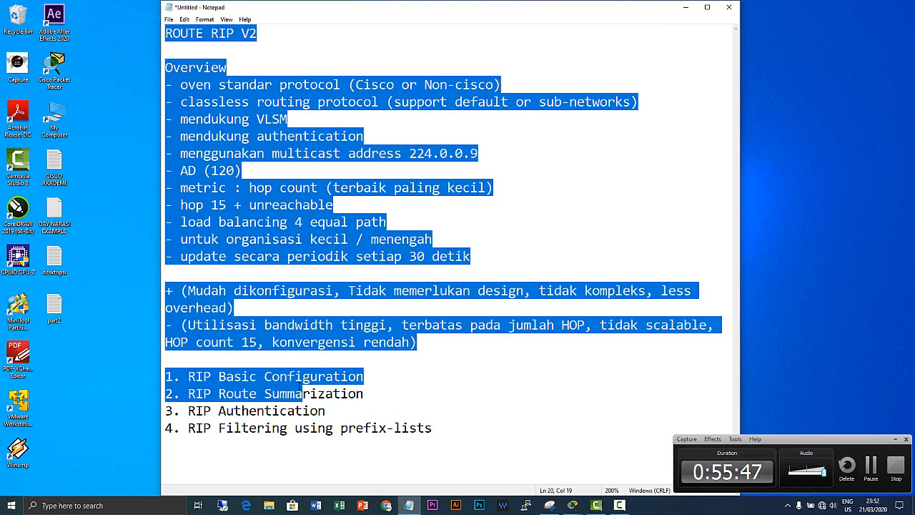
click(425, 350)
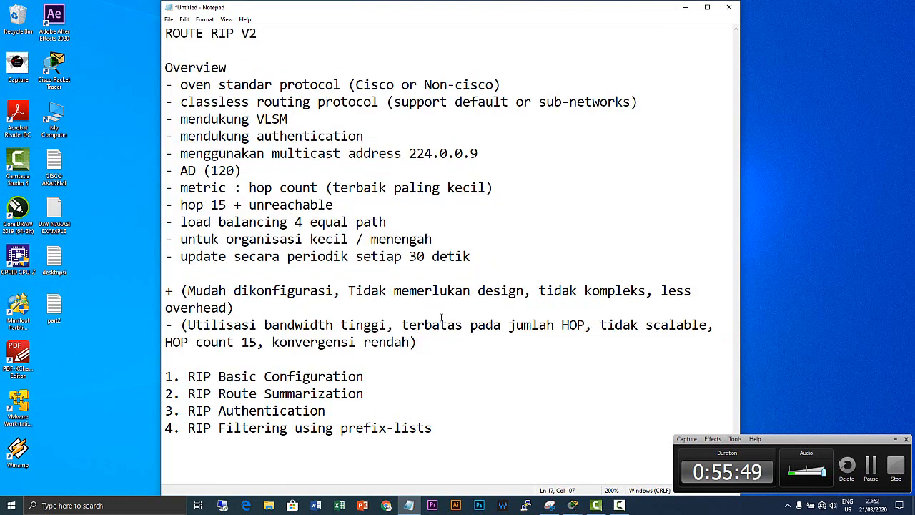